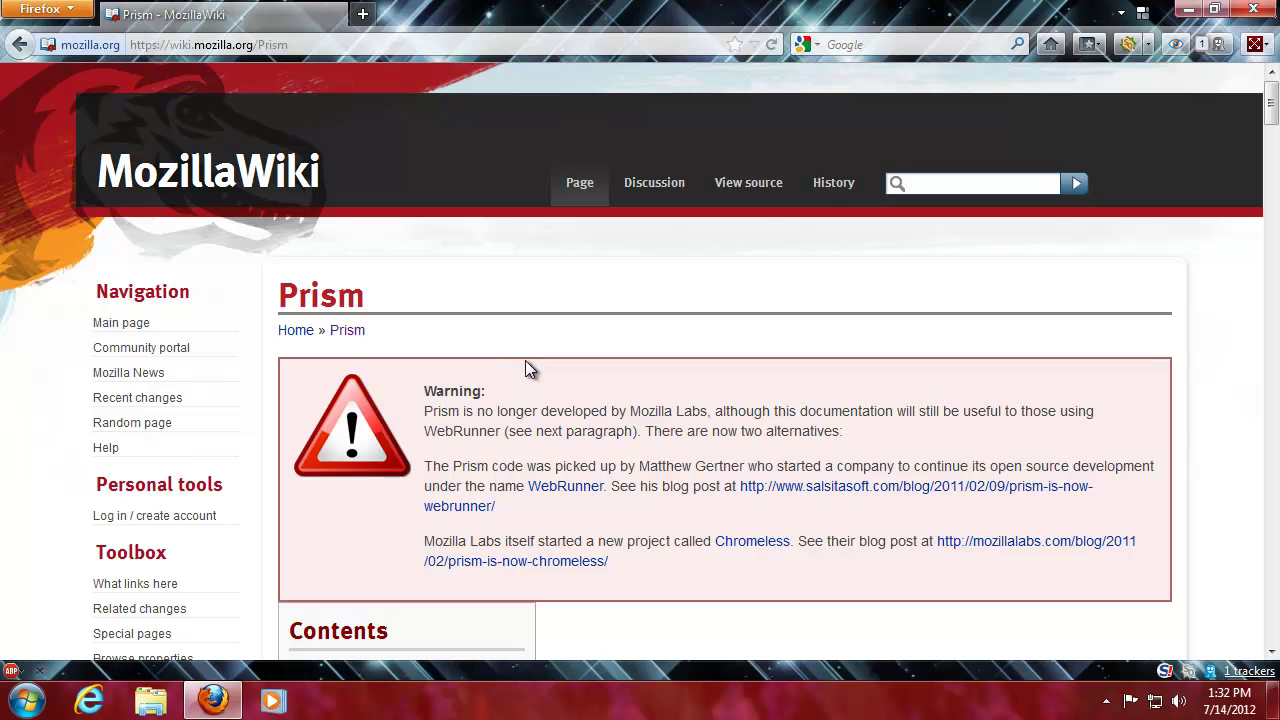
- Follow the WebRunner link in the Prism wiki's warning box to the Salsita 'WebRunner Available for Download' post
drag(893, 411, 627, 428)
click(629, 428)
click(584, 490)
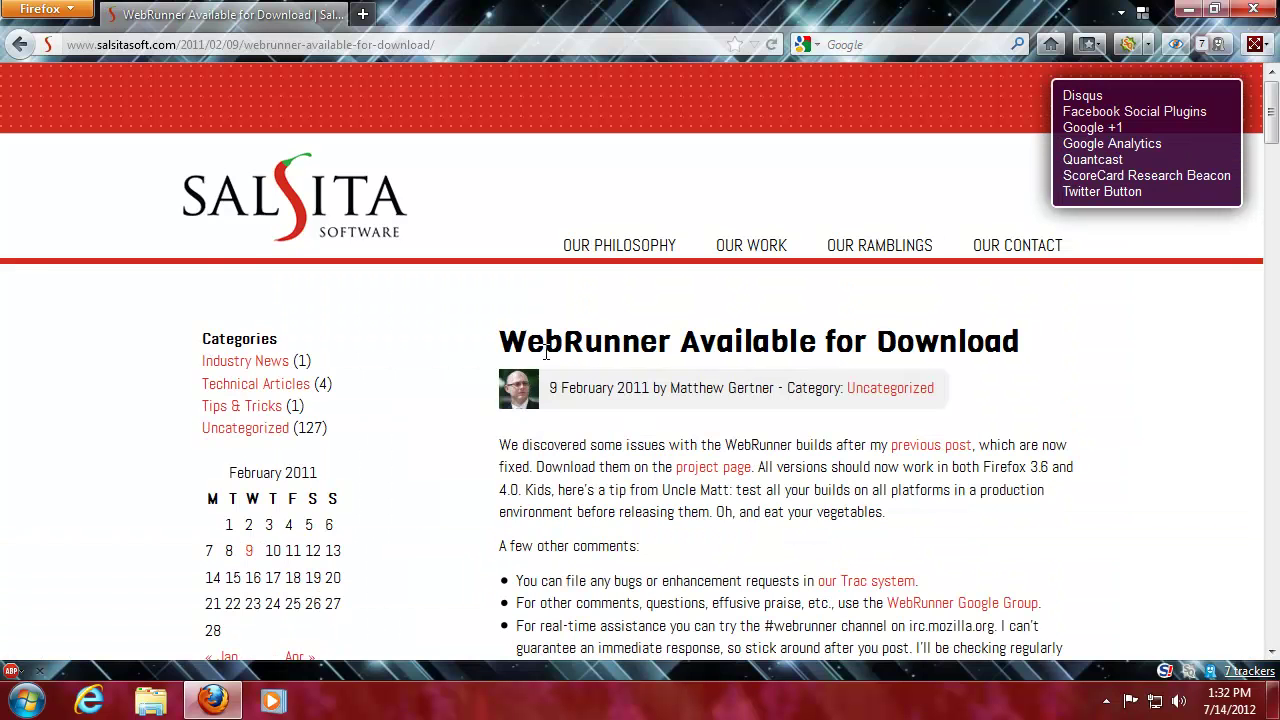
- Follow the Salsita post's 'project page' link to the WebRunner download, which returns 404 File not found
scroll(576, 338, down, 4)
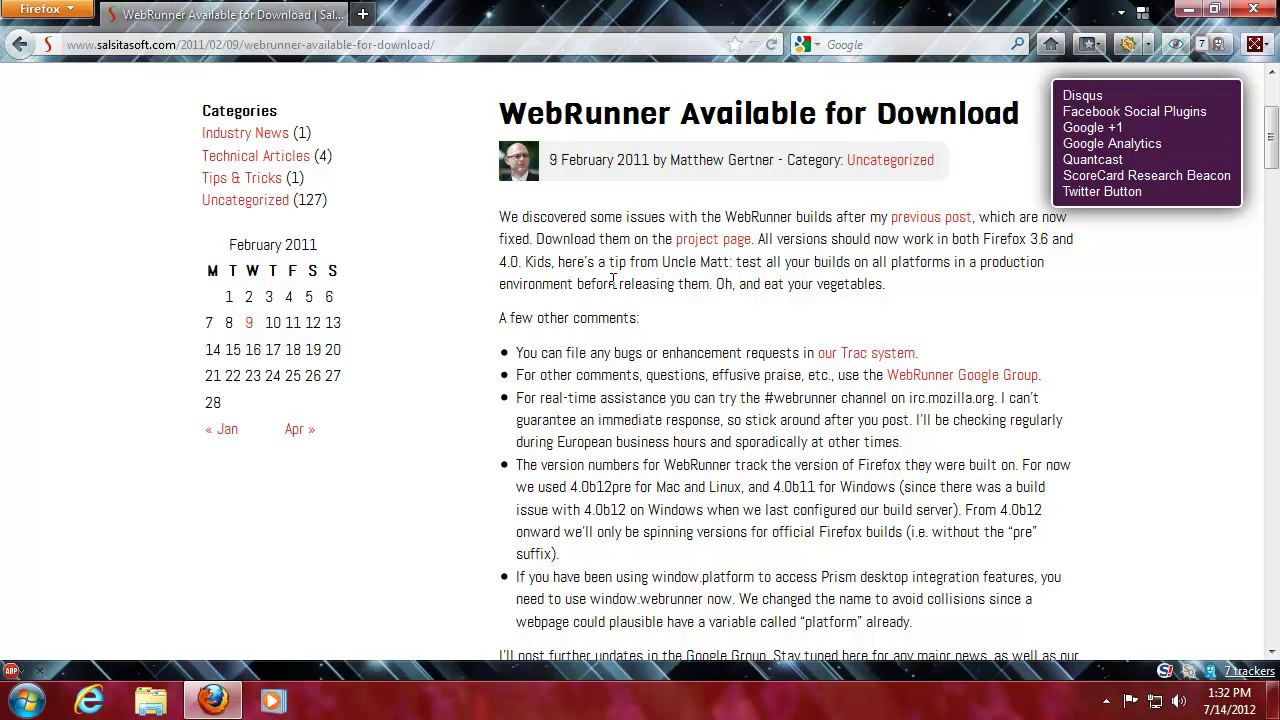
click(718, 244)
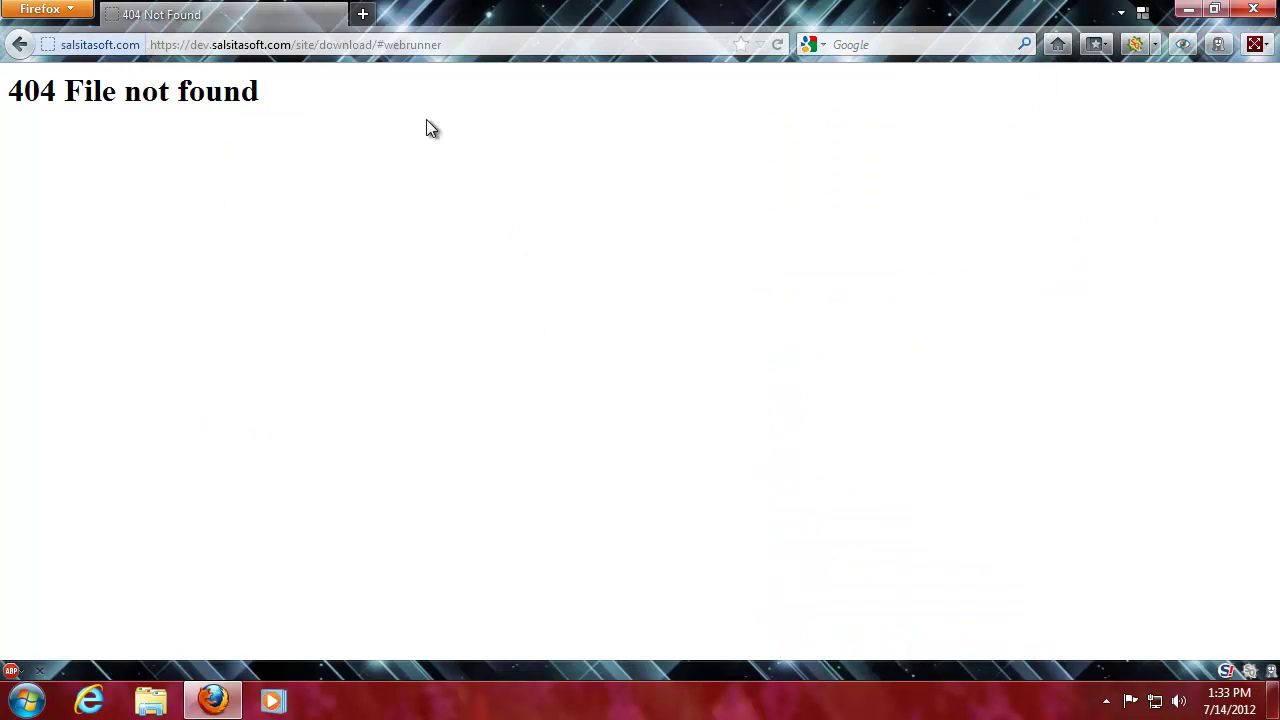
click(489, 42)
- Search Google for 'webrunner' and read the Salsita 'WebRunner Available for Download' result
click(899, 44)
text(we)
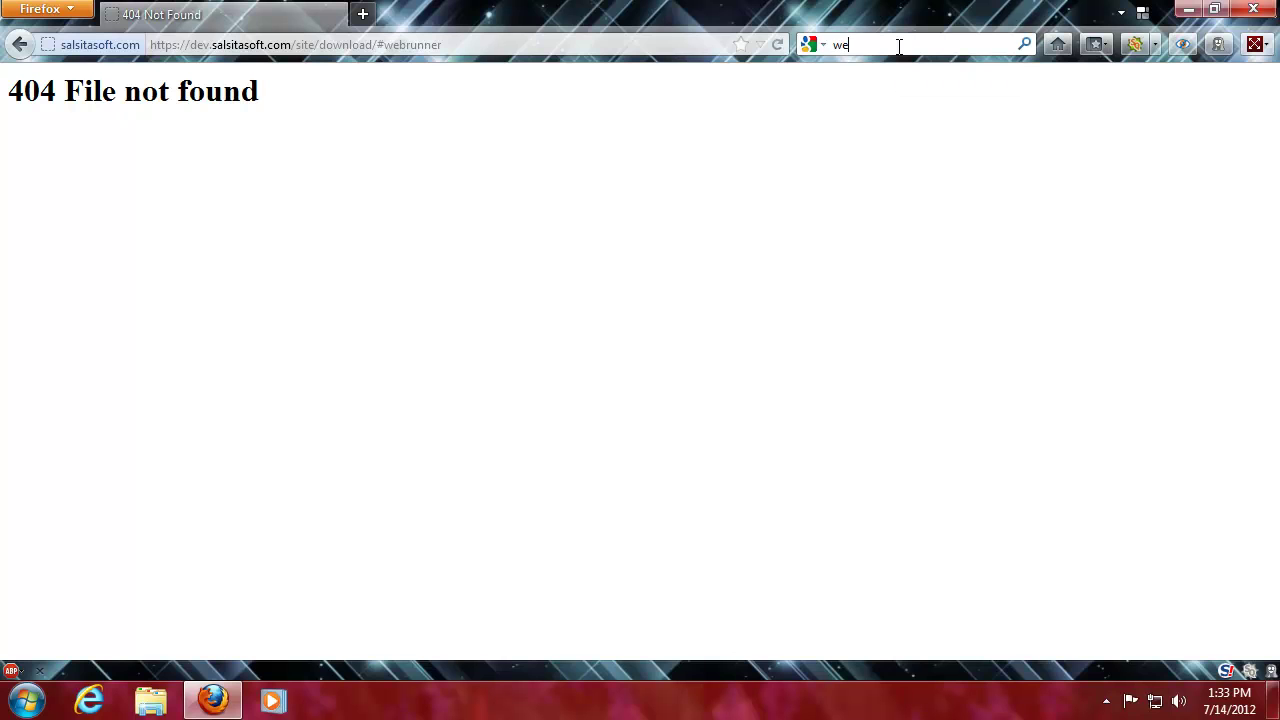
text(brunner)
key(Return)
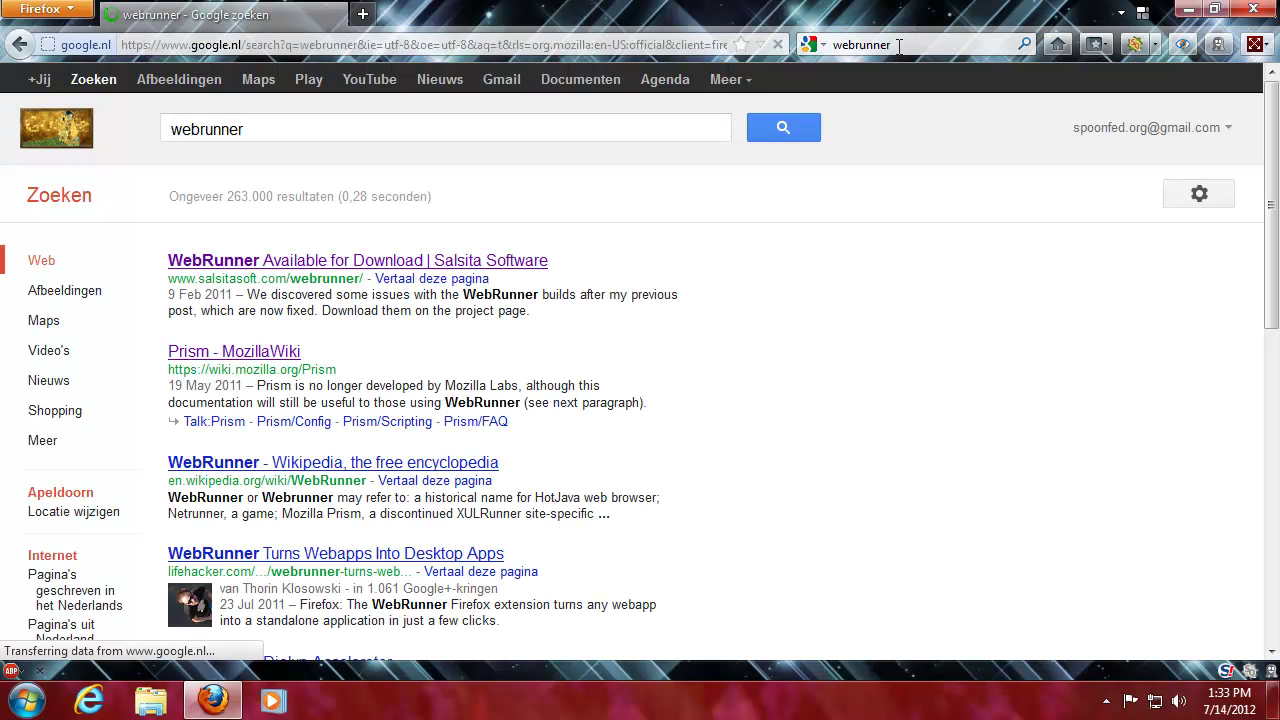
click(392, 263)
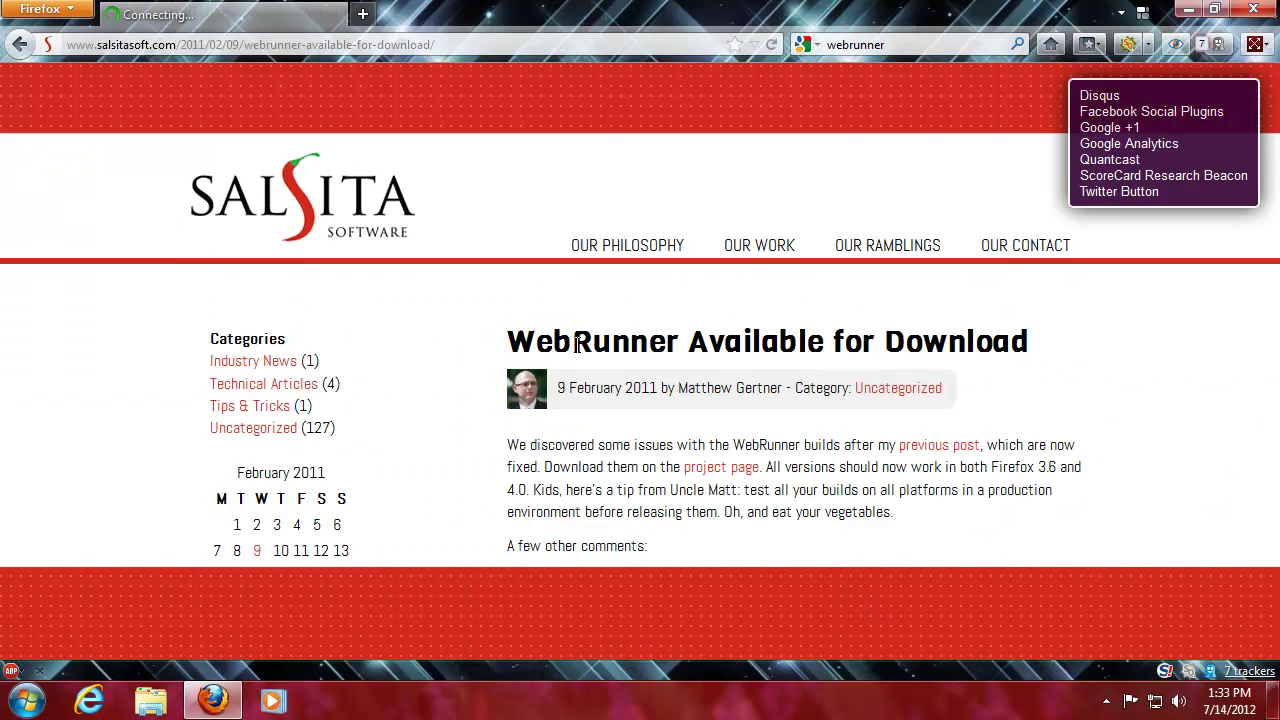
scroll(554, 348, down, 5)
scroll(575, 340, down, 4)
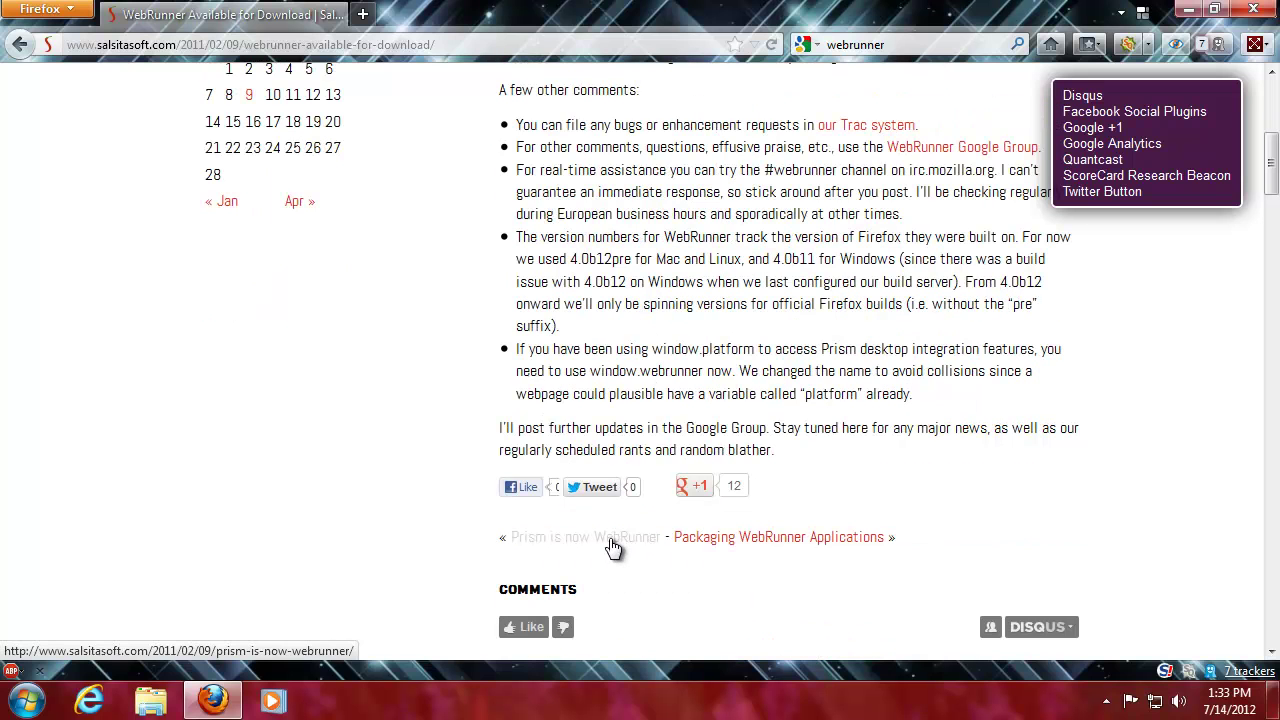
scroll(474, 397, up, 5)
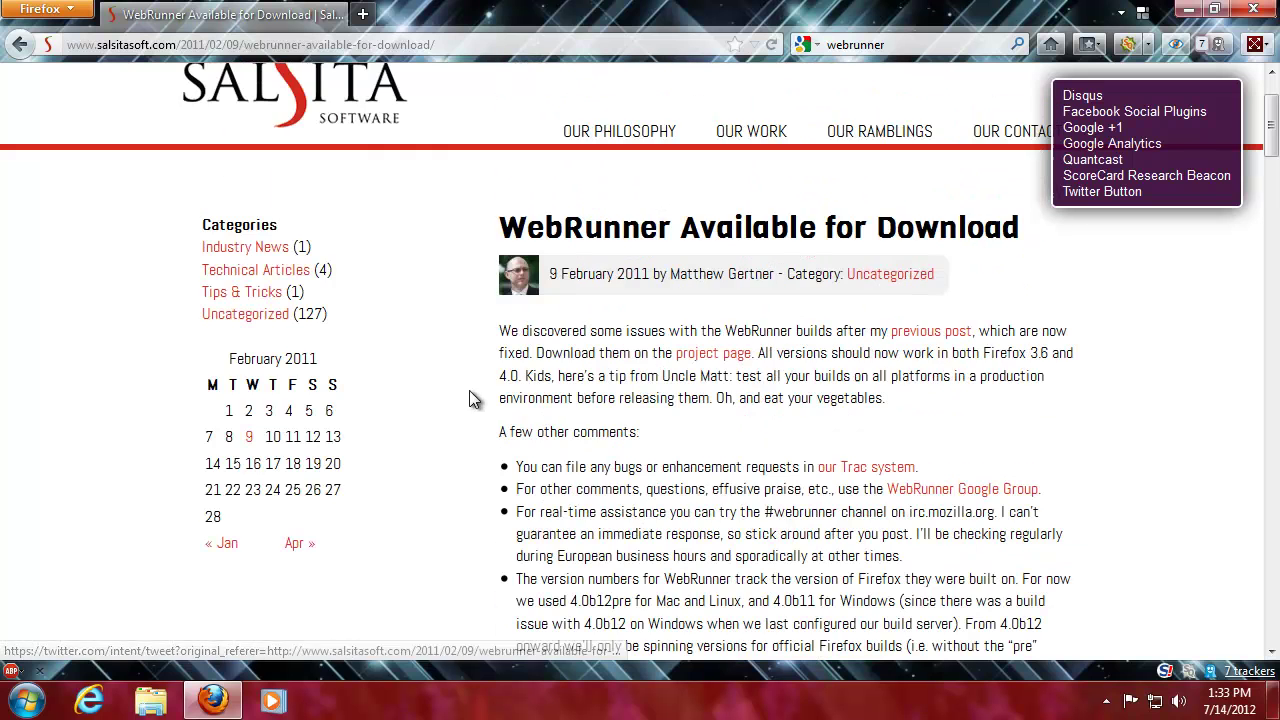
scroll(474, 397, up, 2)
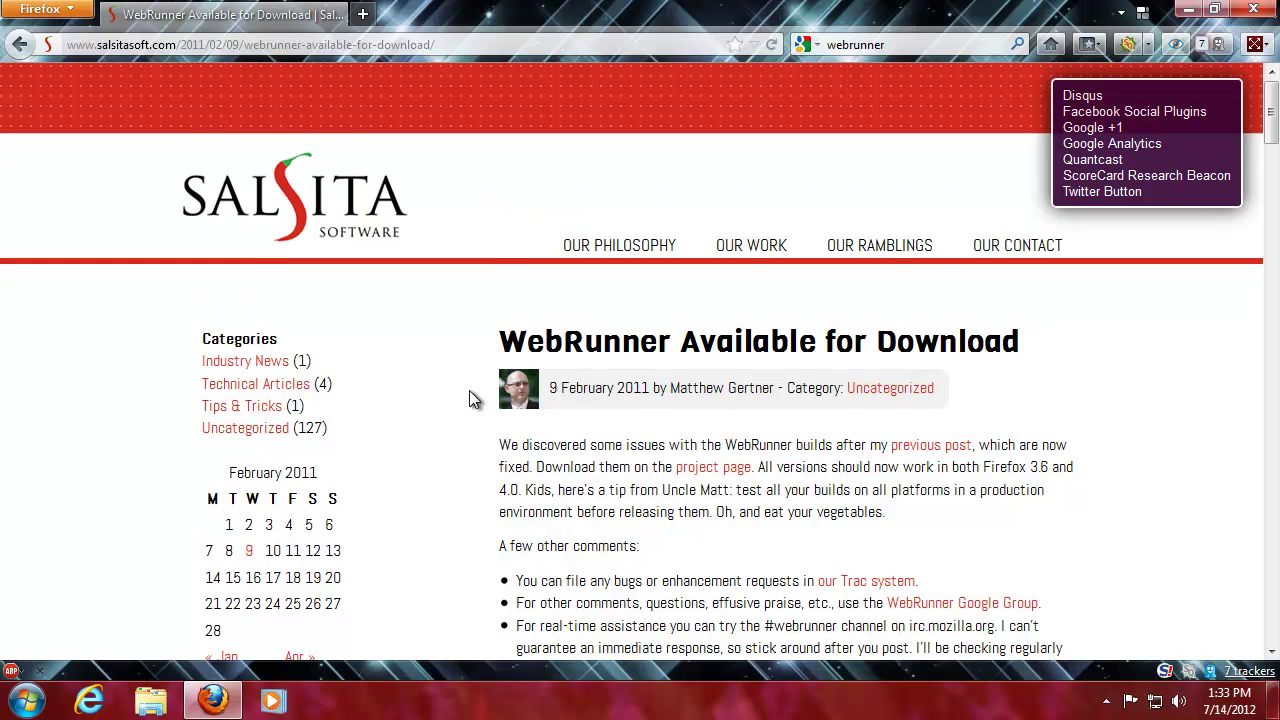
scroll(469, 390, down, 2)
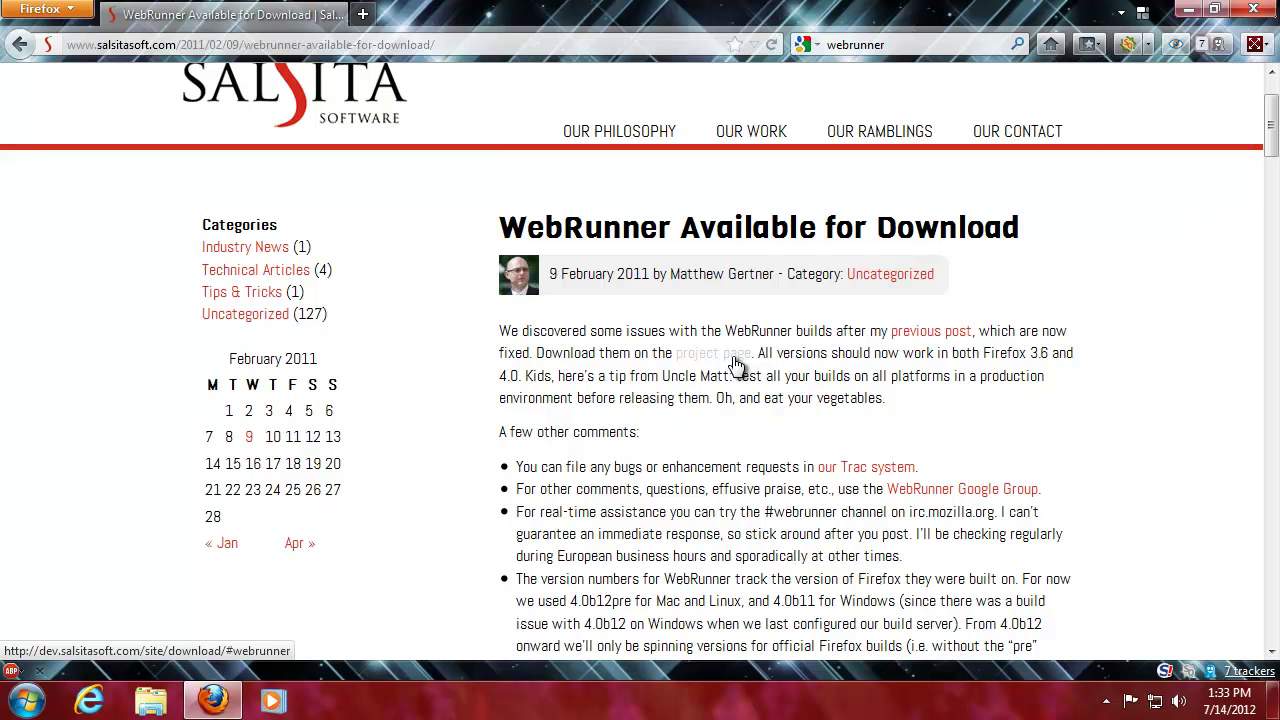
scroll(735, 365, down, 4)
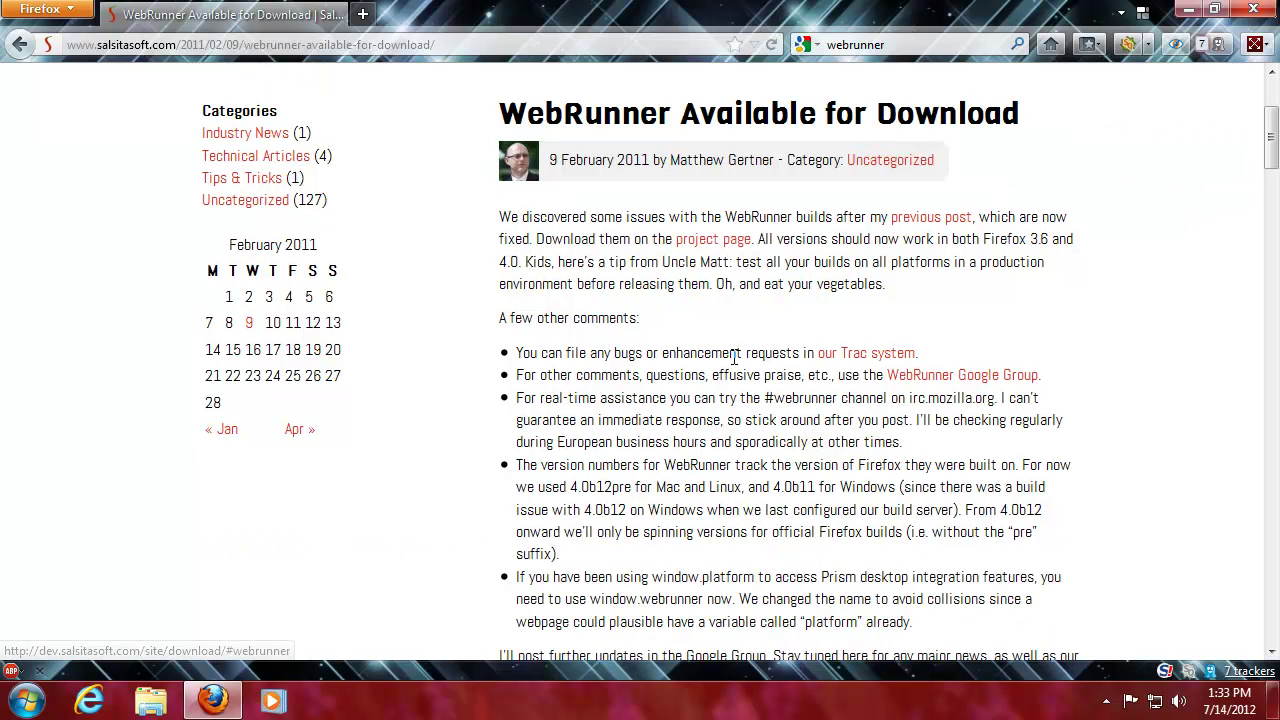
scroll(700, 368, down, 2)
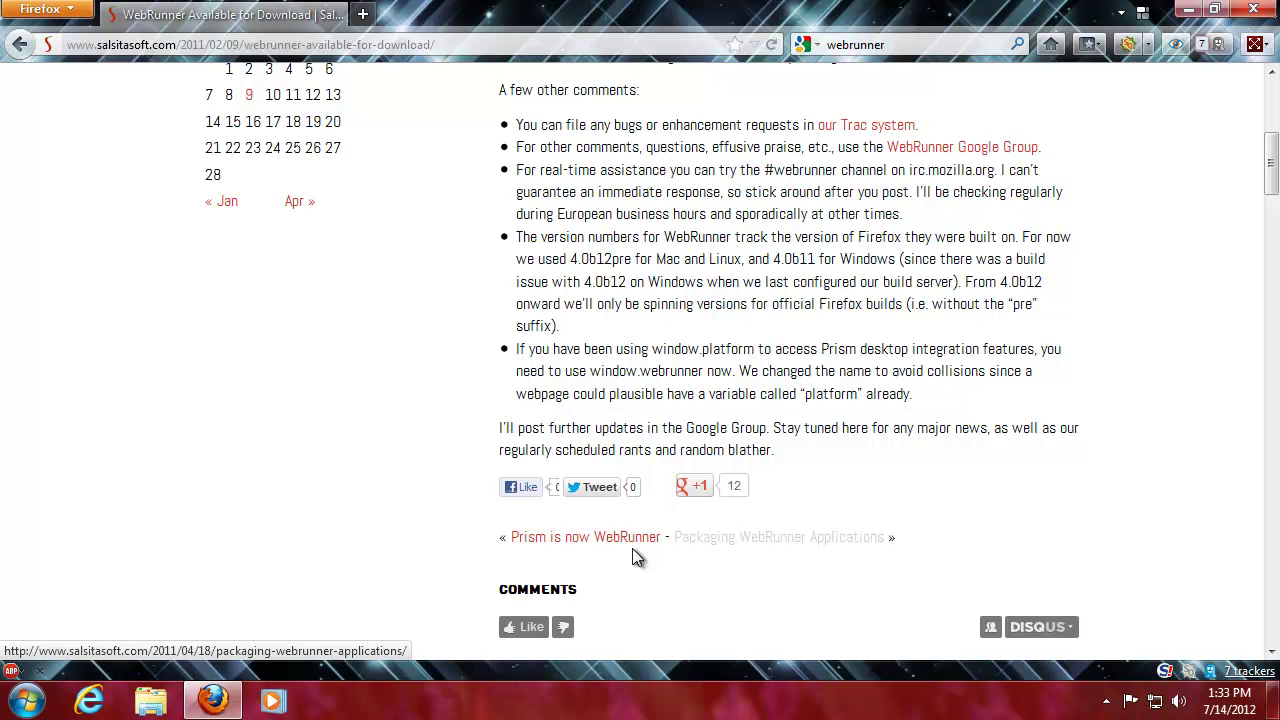
- Return to the webrunner search results and open 'Prism - MozillaWiki'
click(21, 46)
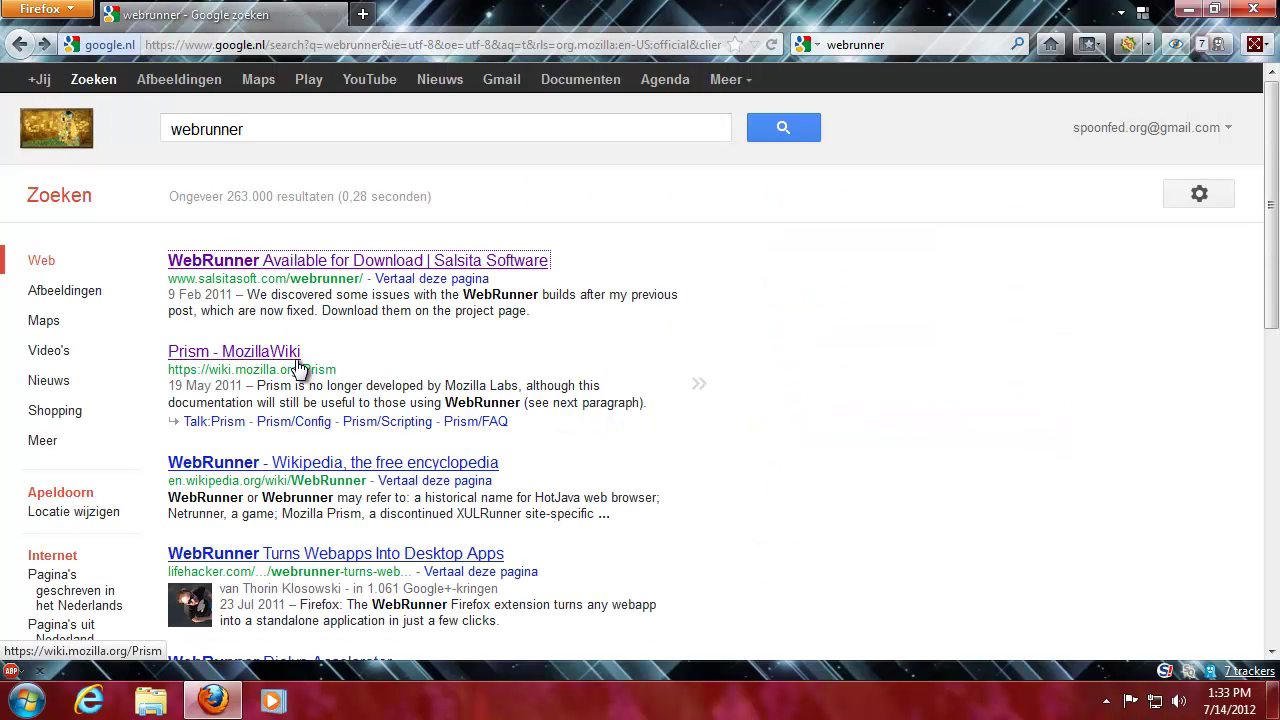
scroll(300, 368, down, 2)
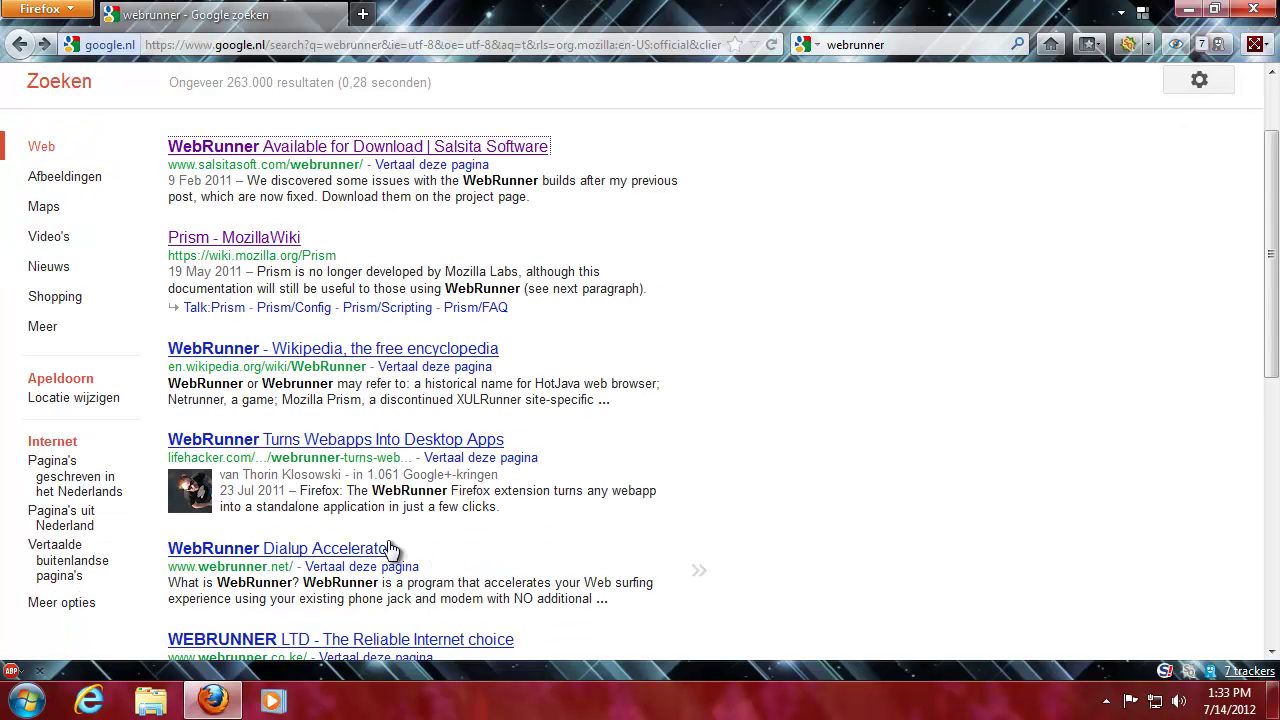
scroll(352, 552, down, 2)
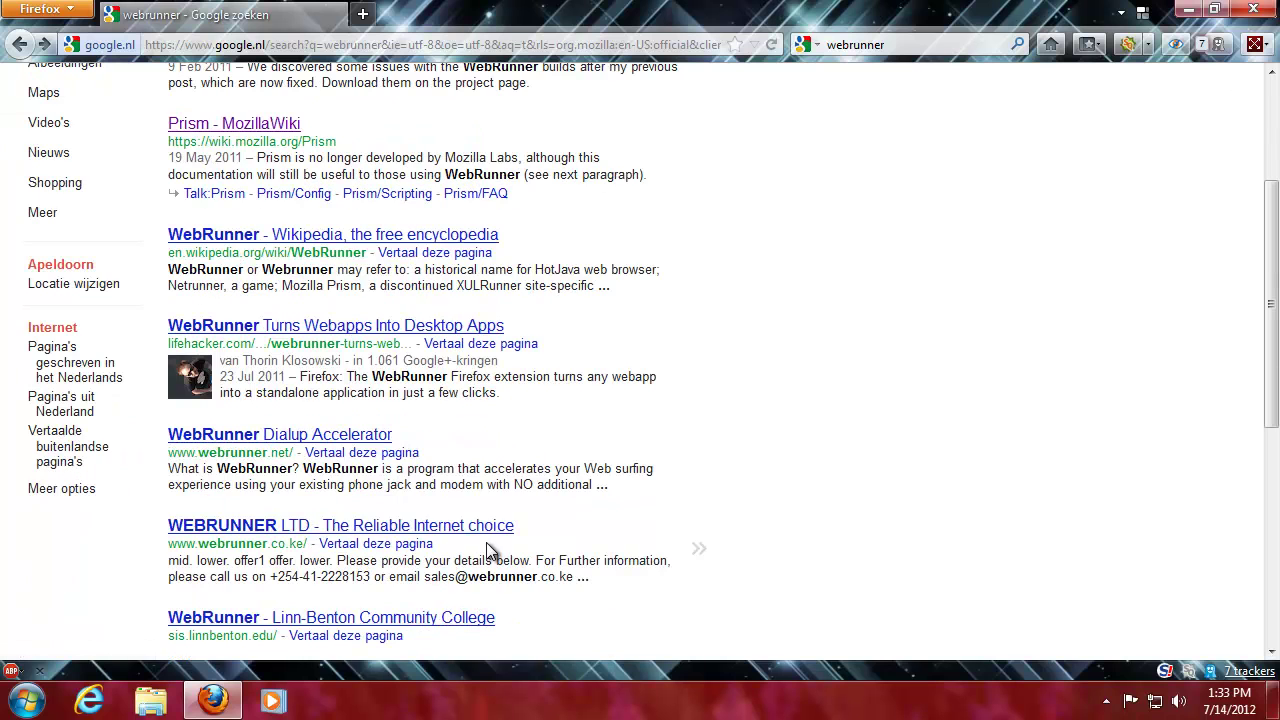
scroll(503, 551, up, 4)
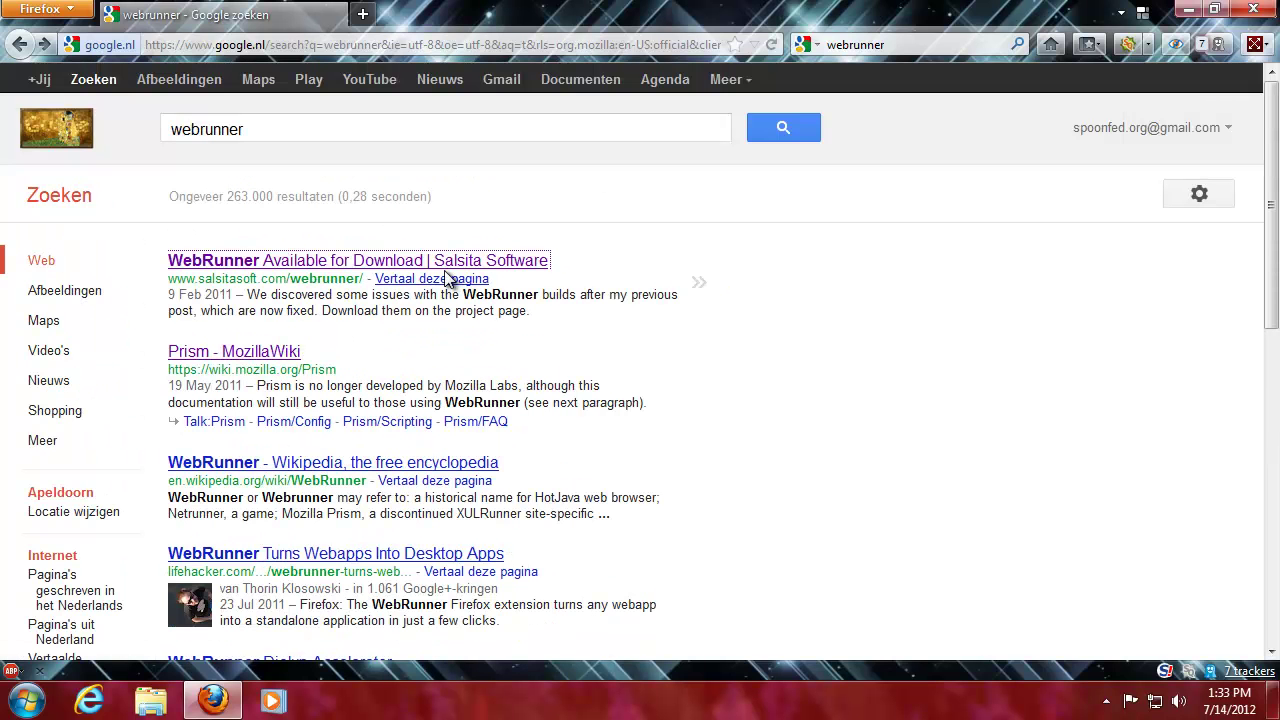
click(642, 348)
click(249, 356)
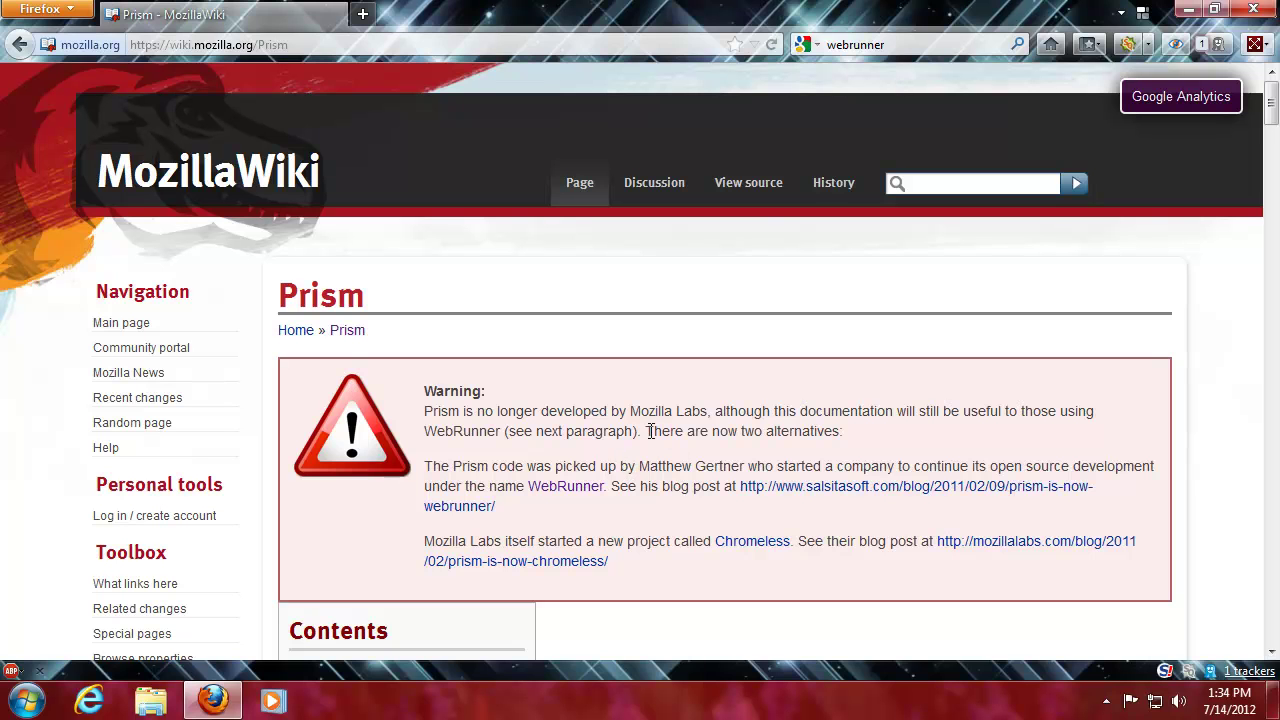
- Open the Chromeless page linked in the Prism wiki warning in a background tab
scroll(641, 417, down, 2)
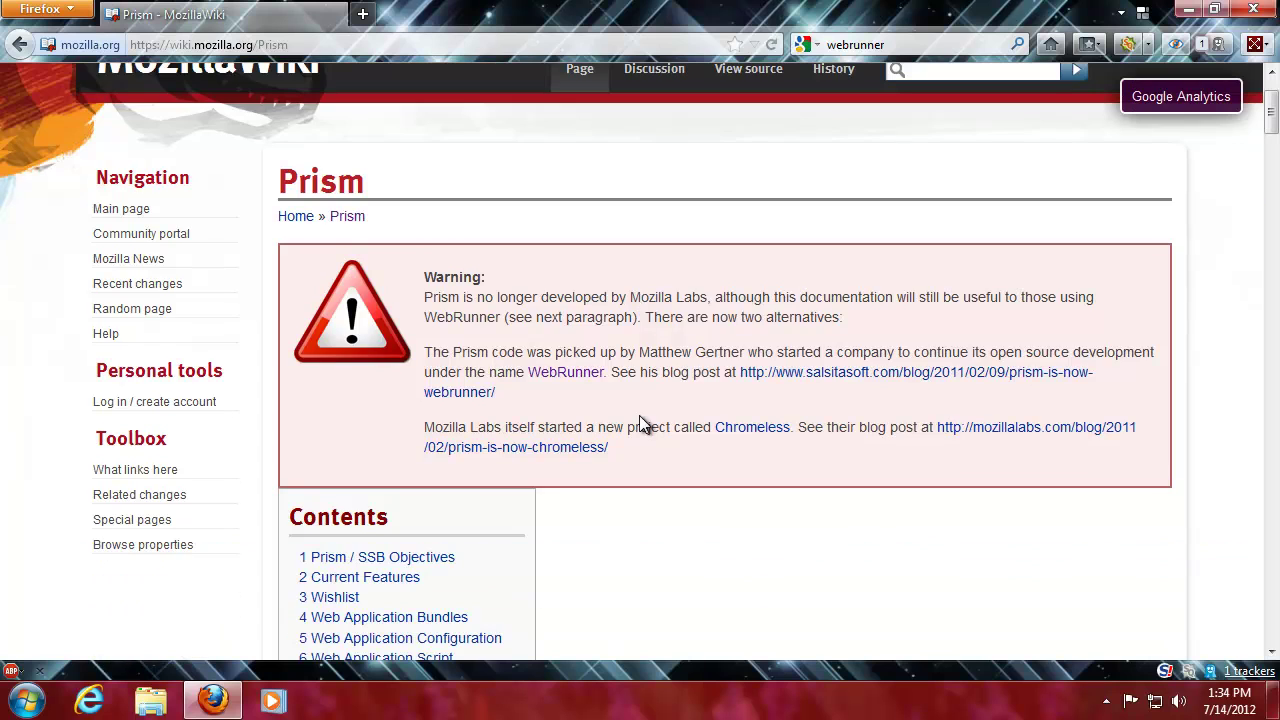
scroll(657, 403, down, 2)
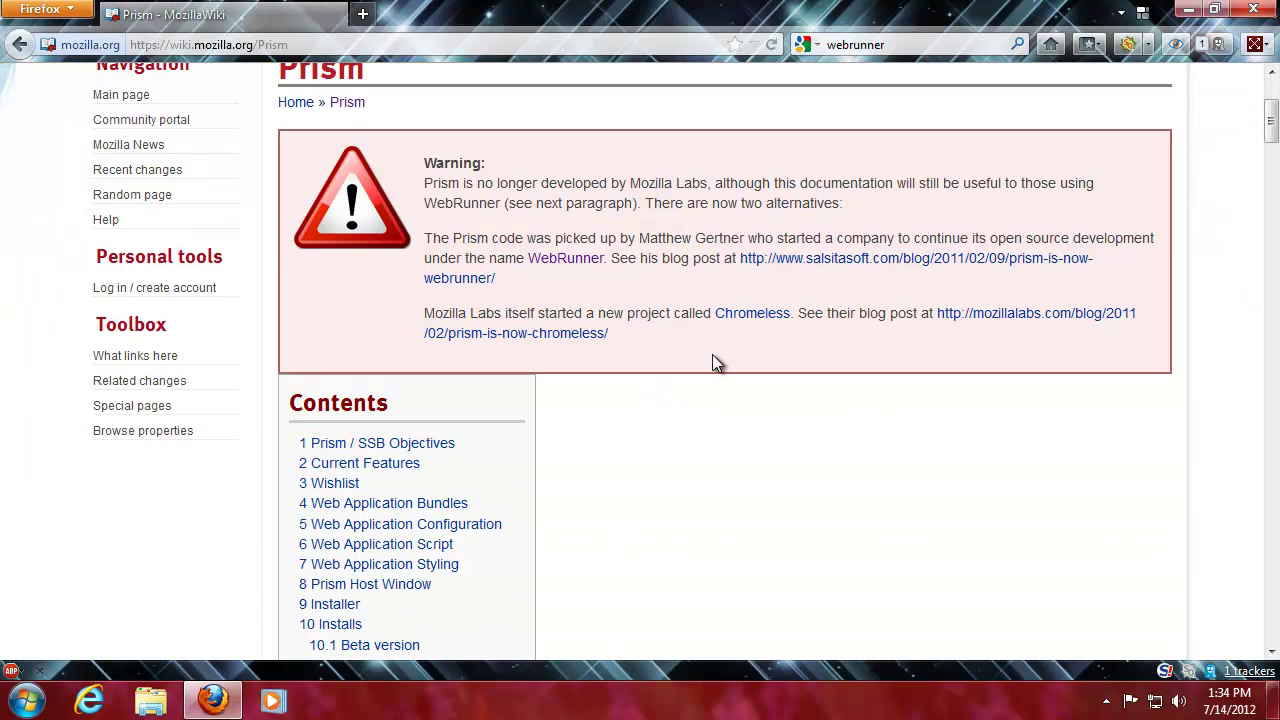
drag(449, 184, 742, 177)
click(776, 180)
drag(430, 203, 474, 201)
click(489, 224)
middle_click(752, 318)
- Scroll down to the Prism wiki's Installs section listing the Beta 1.0b2 downloads
scroll(666, 352, down, 2)
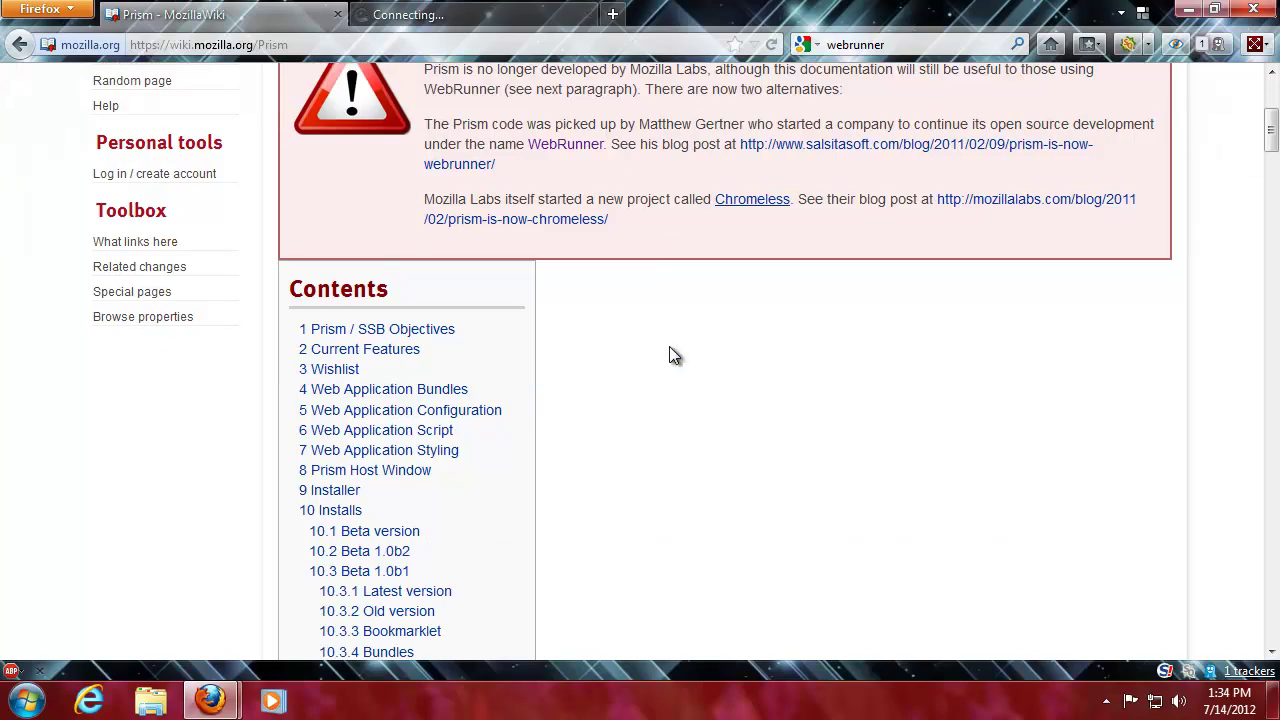
scroll(644, 346, down, 14)
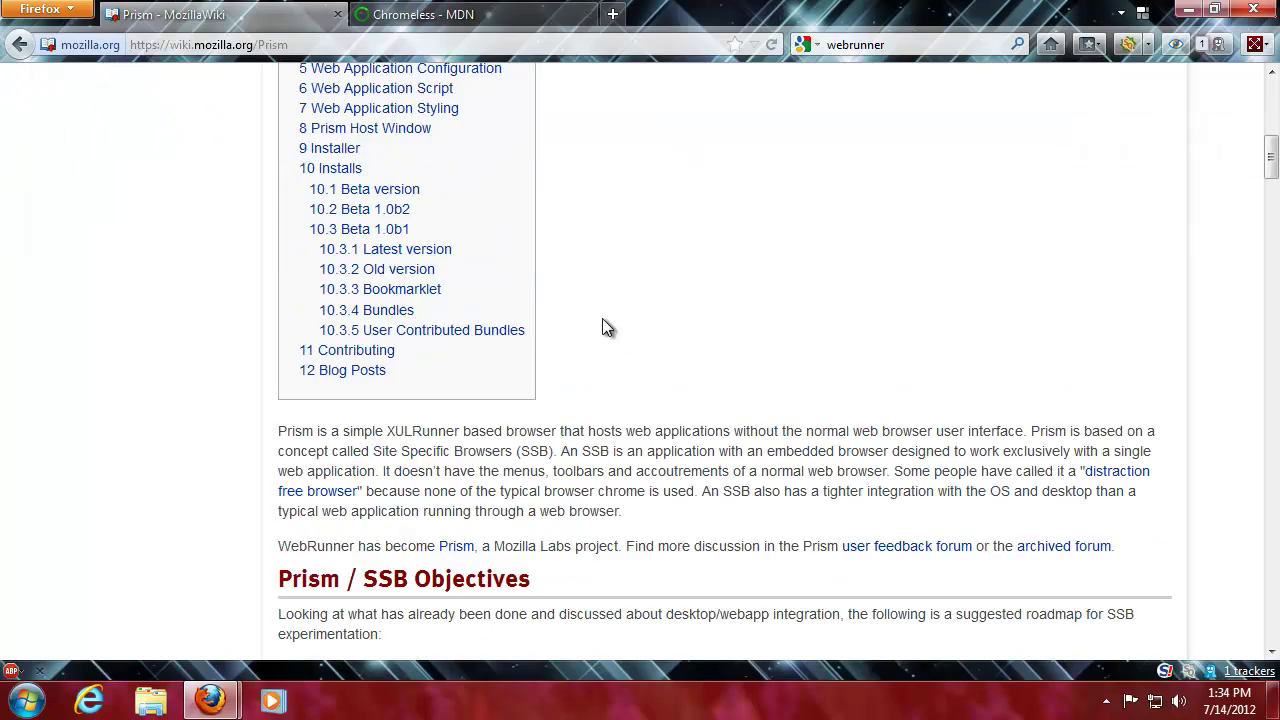
scroll(632, 322, down, 10)
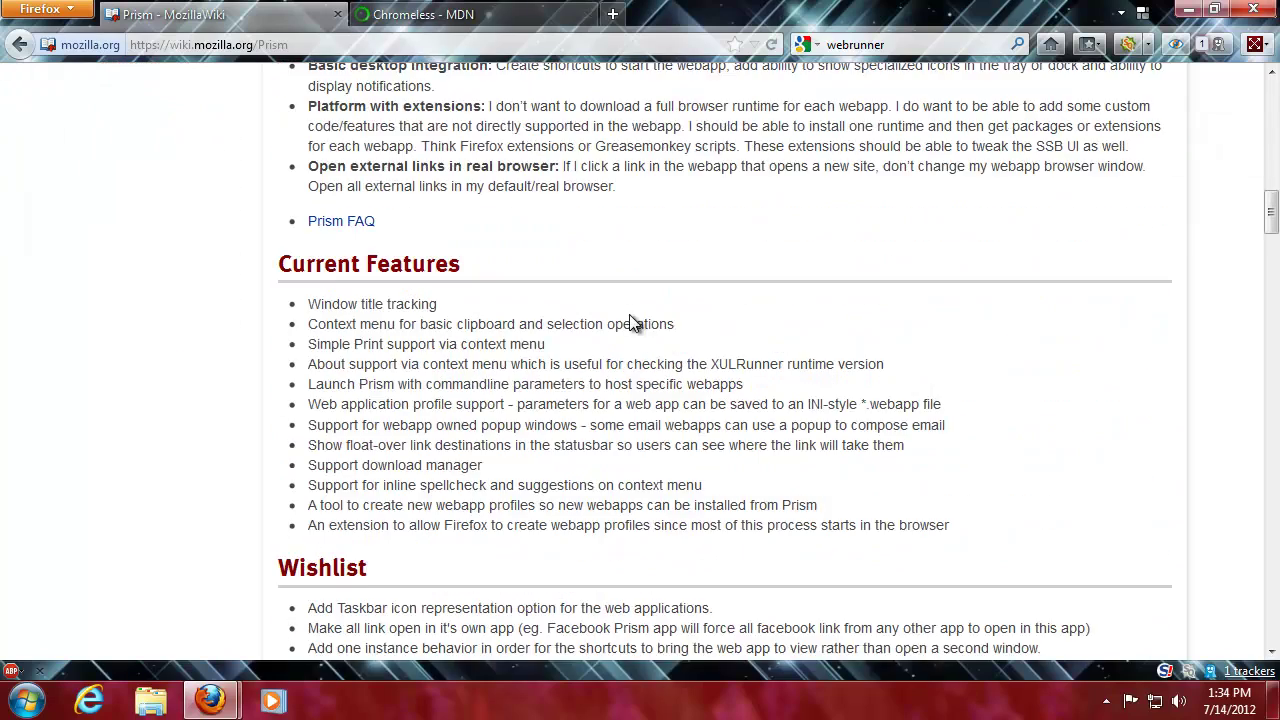
scroll(272, 298, down, 20)
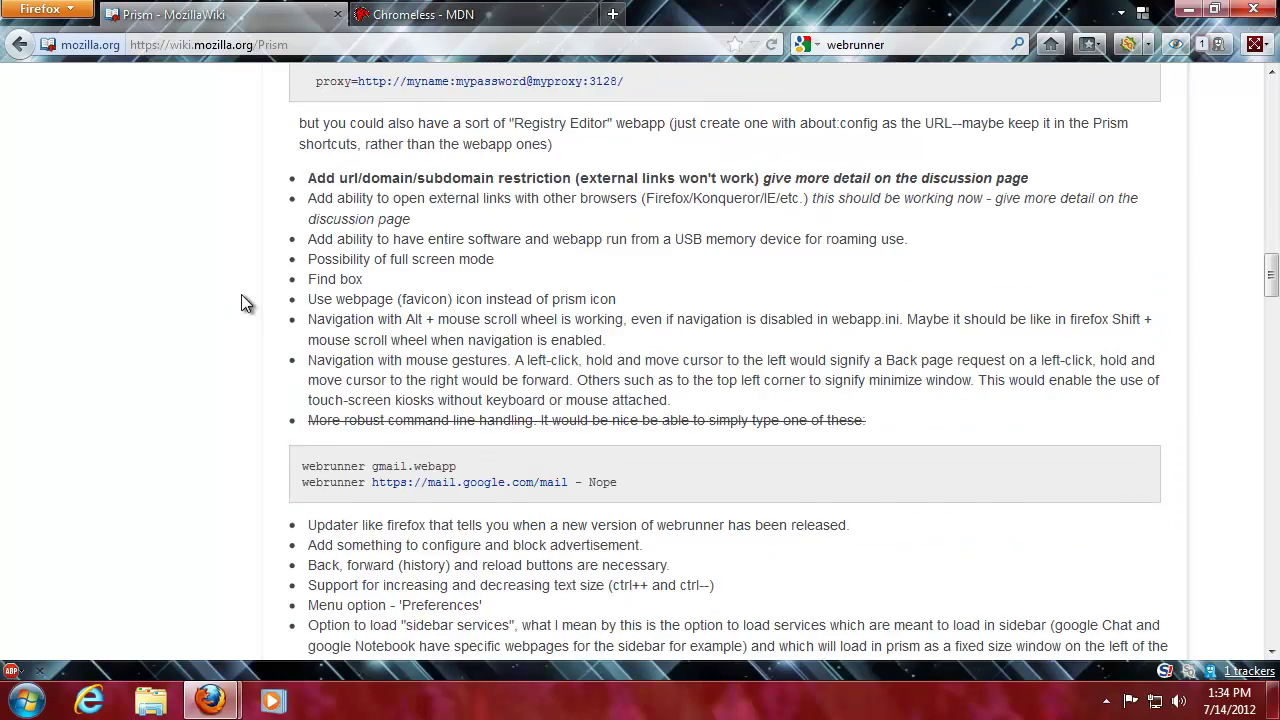
scroll(241, 296, down, 10)
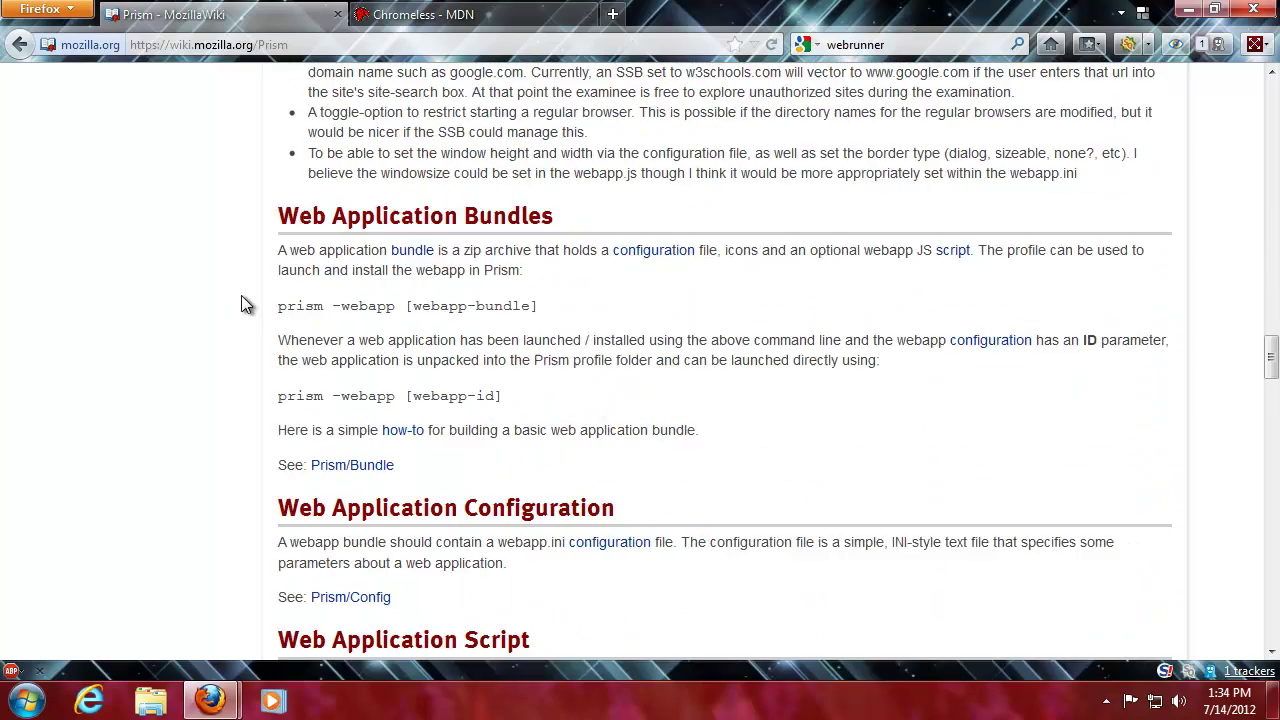
scroll(1267, 405, down, 1)
drag(1267, 405, 1224, 443)
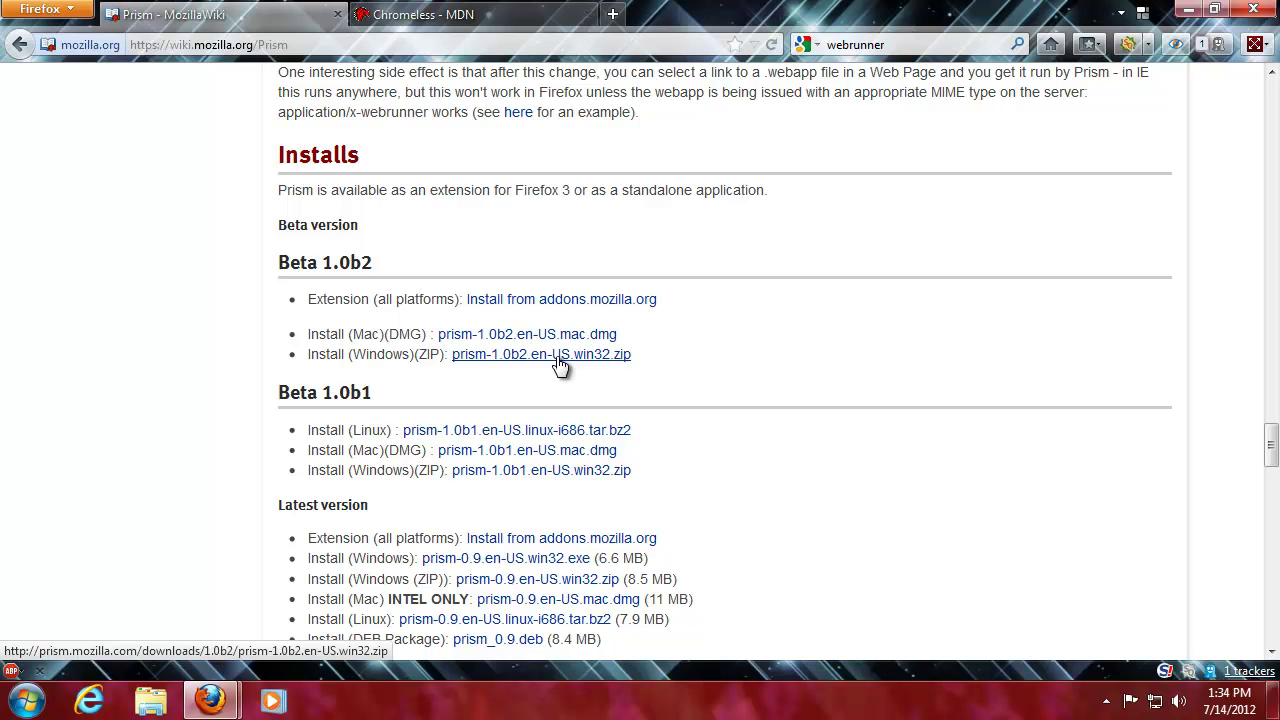
- Try downloading prism-1.0b2.en-US.win32.zip, which fails with Server not found
click(557, 358)
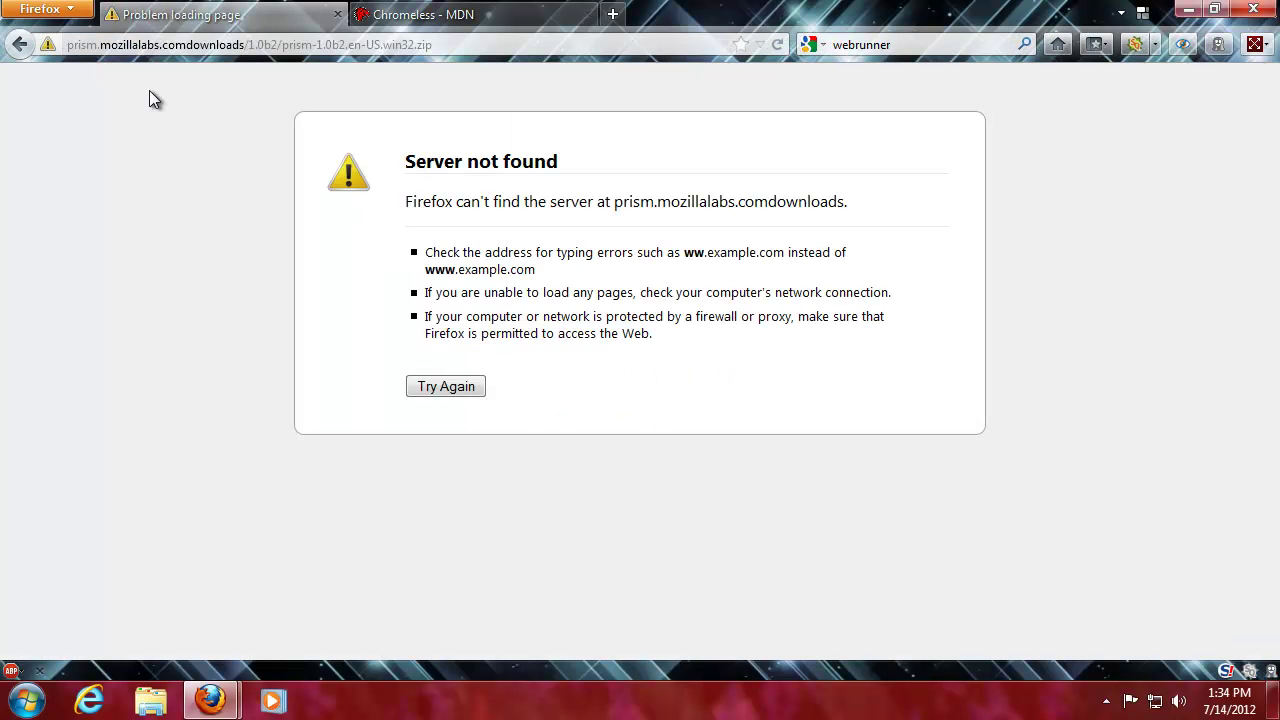
click(469, 45)
key(Return)
click(907, 45)
- Browse the Chromeless MDN page's files section, then return to the loading-error tab
click(496, 15)
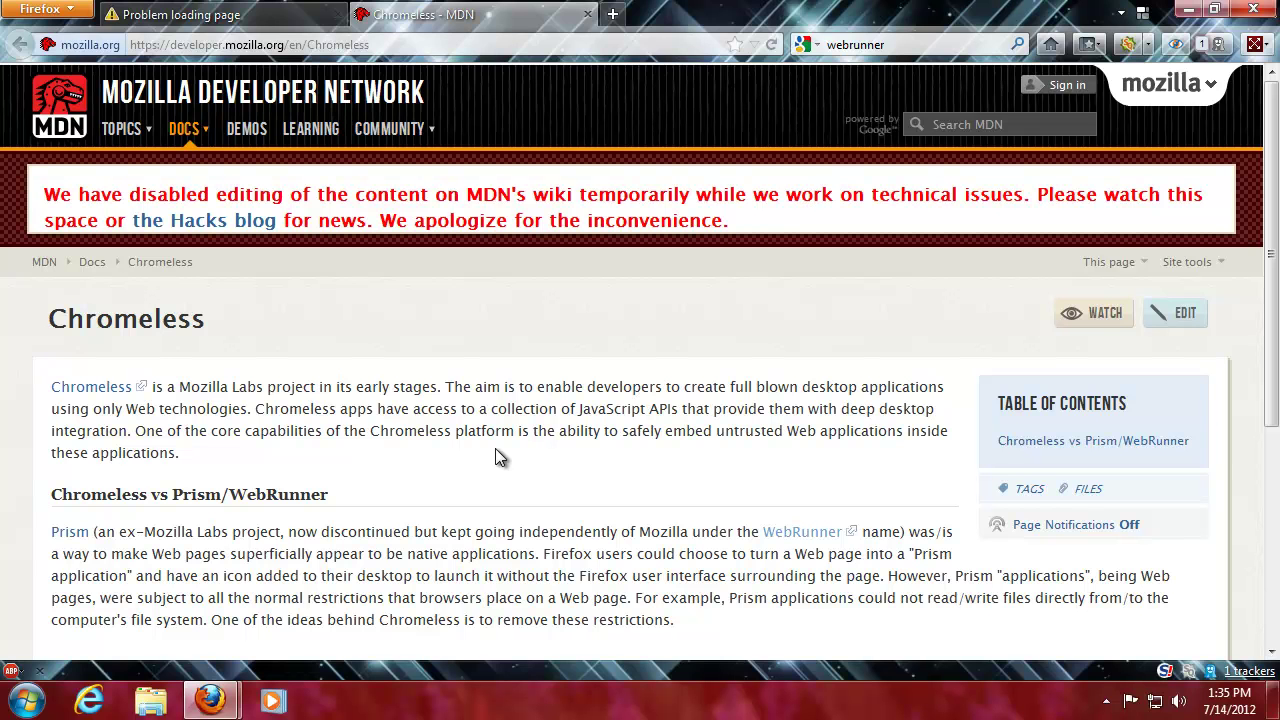
scroll(495, 450, down, 2)
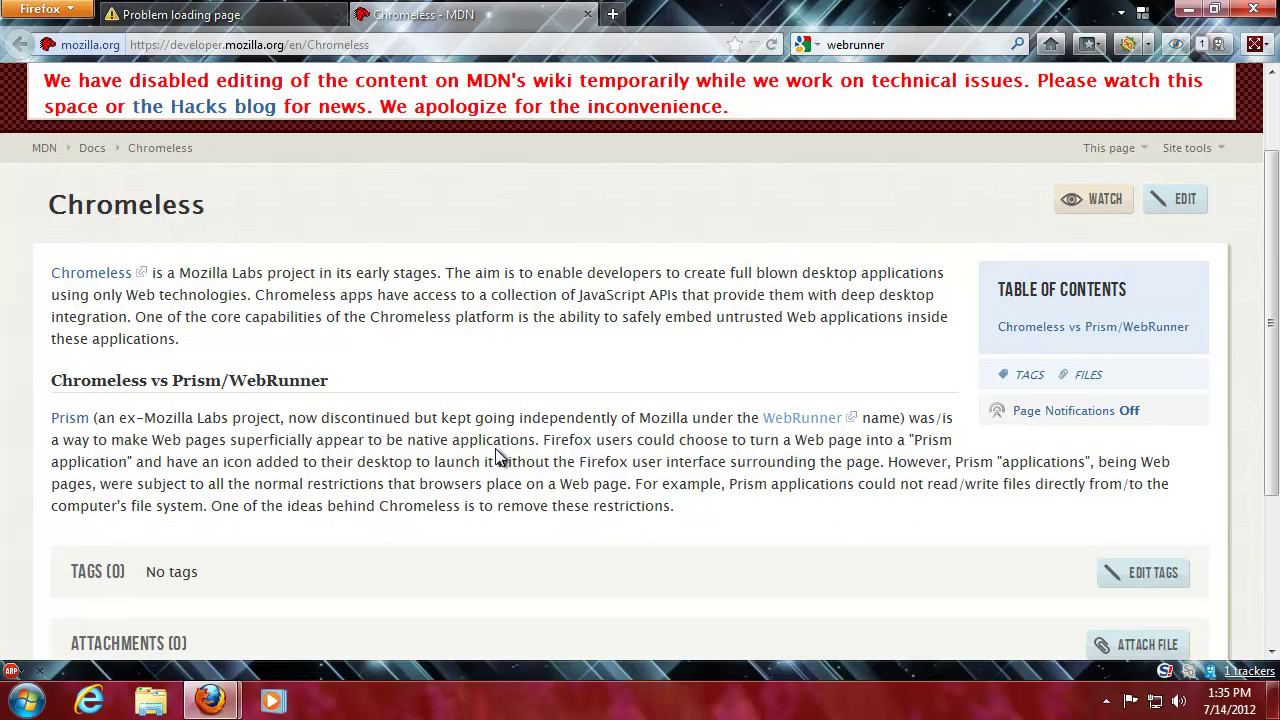
scroll(497, 455, down, 2)
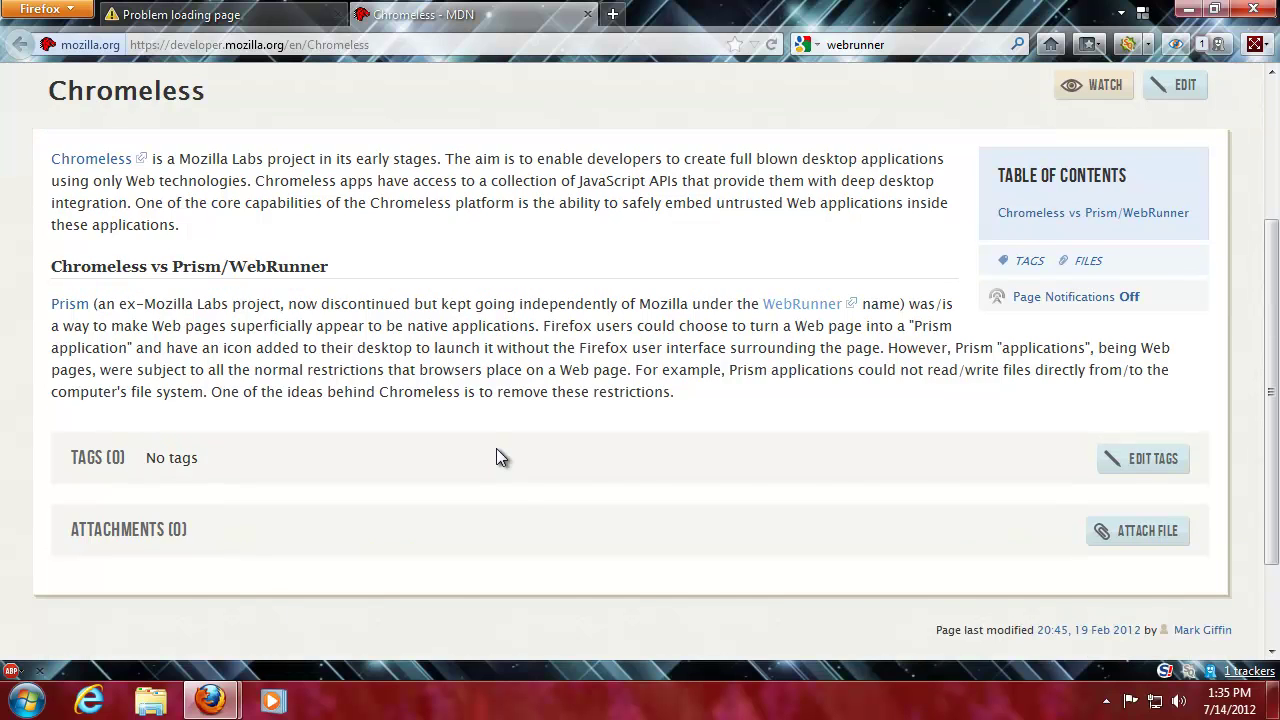
scroll(497, 451, up, 4)
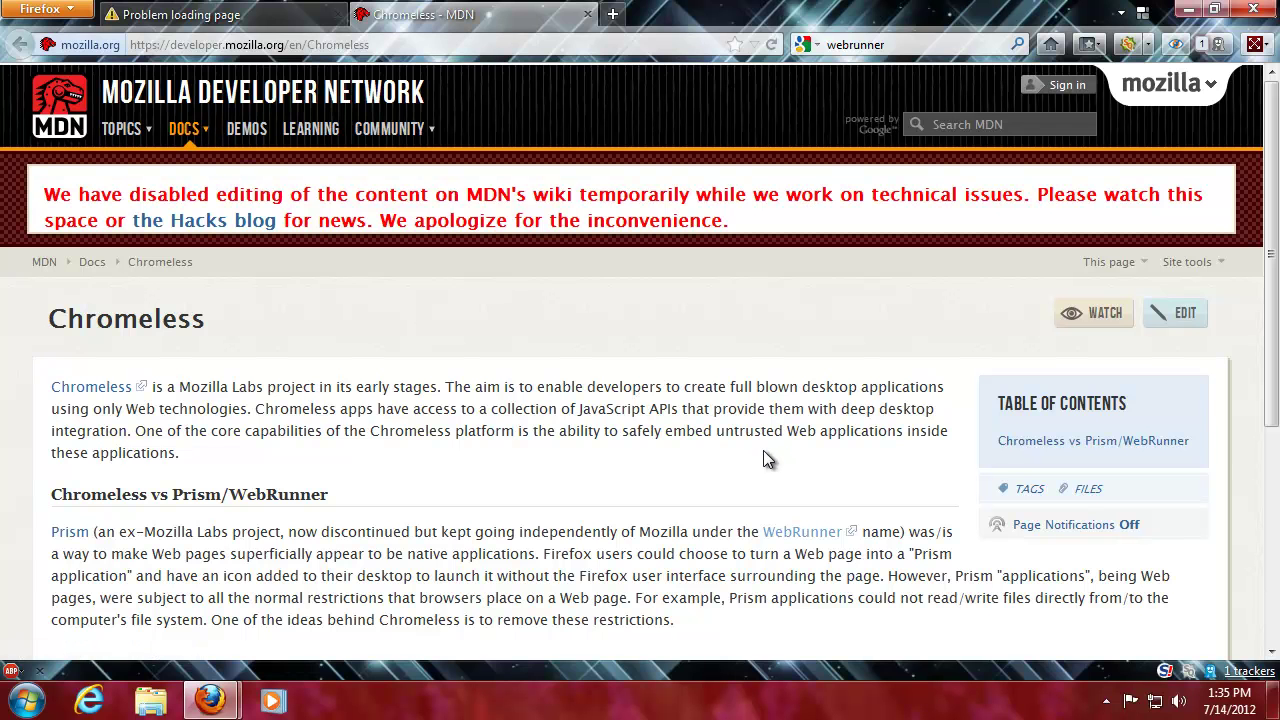
click(1086, 488)
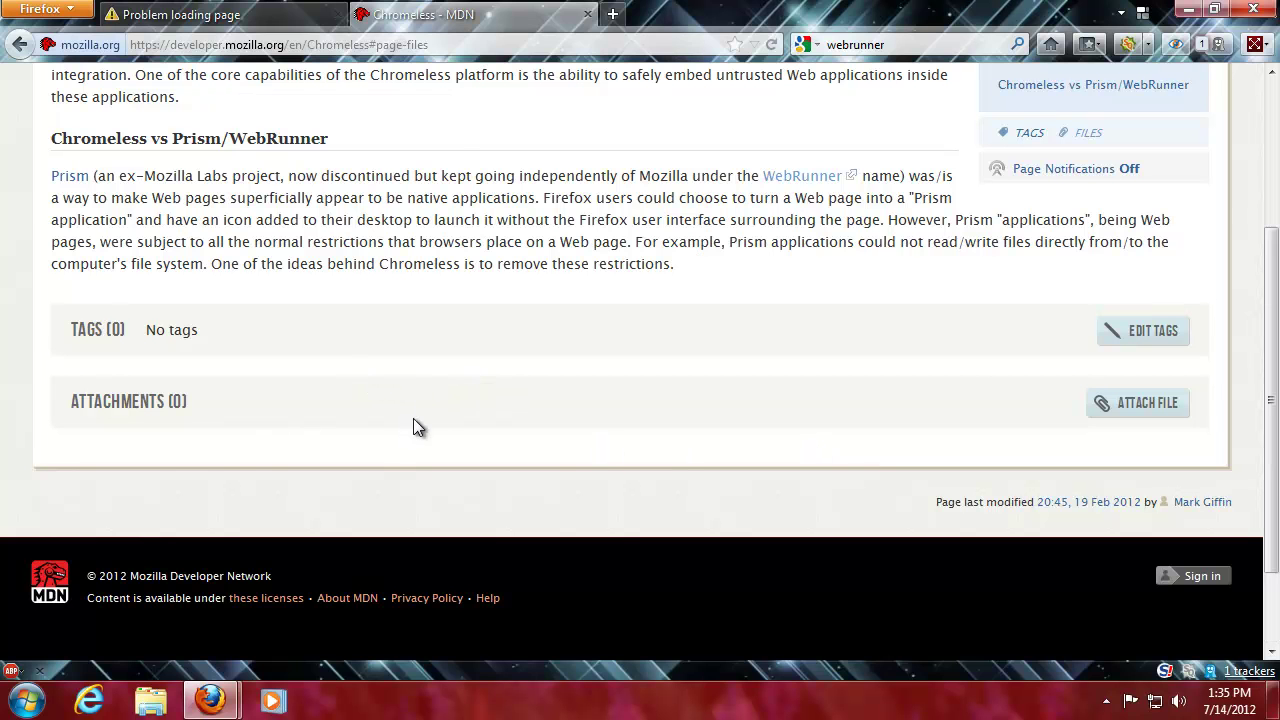
scroll(413, 420, up, 6)
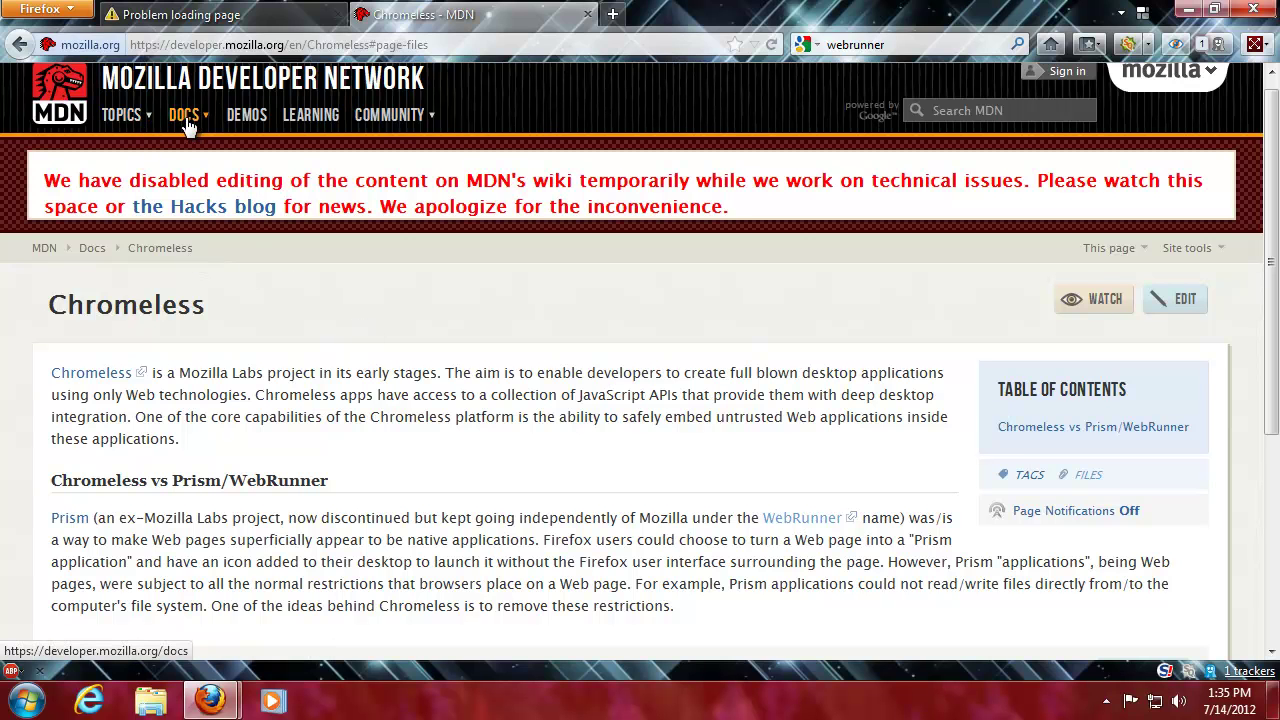
click(252, 18)
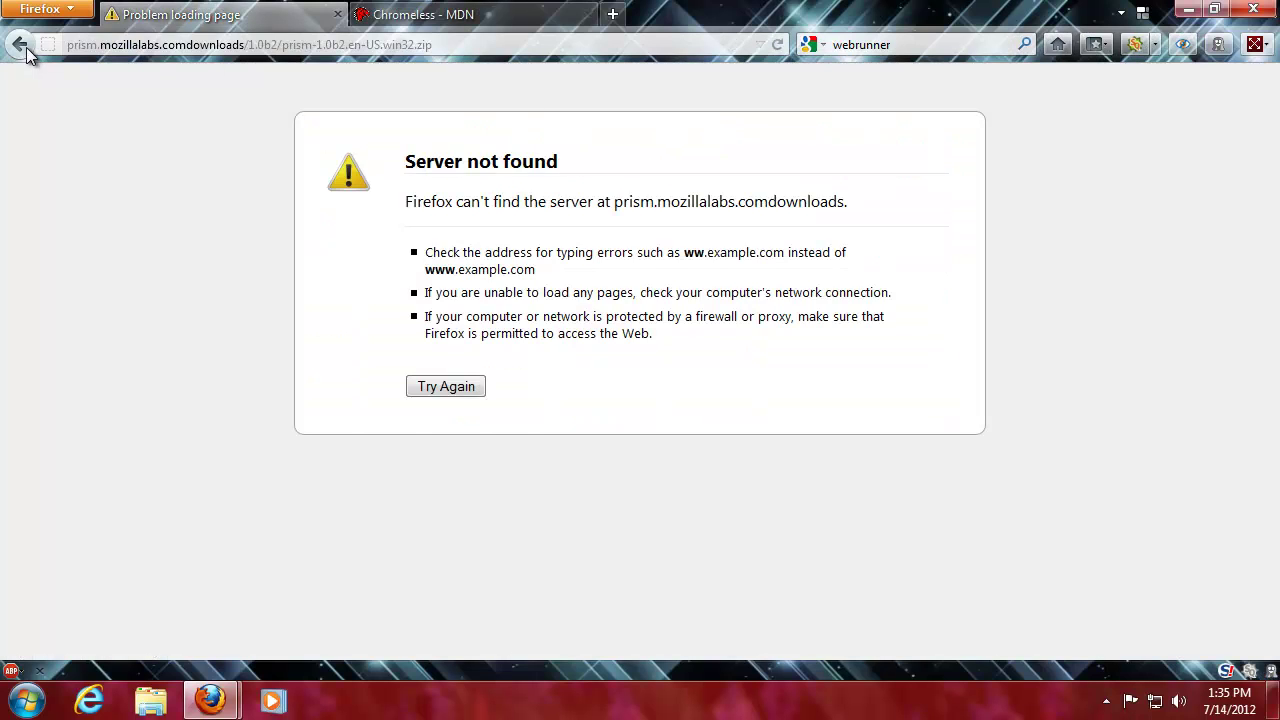
- Try the Beta 1.0b1 ZIP, then start the prism-0.9.en-US.win32.exe download and return to Chromeless
click(24, 46)
click(535, 472)
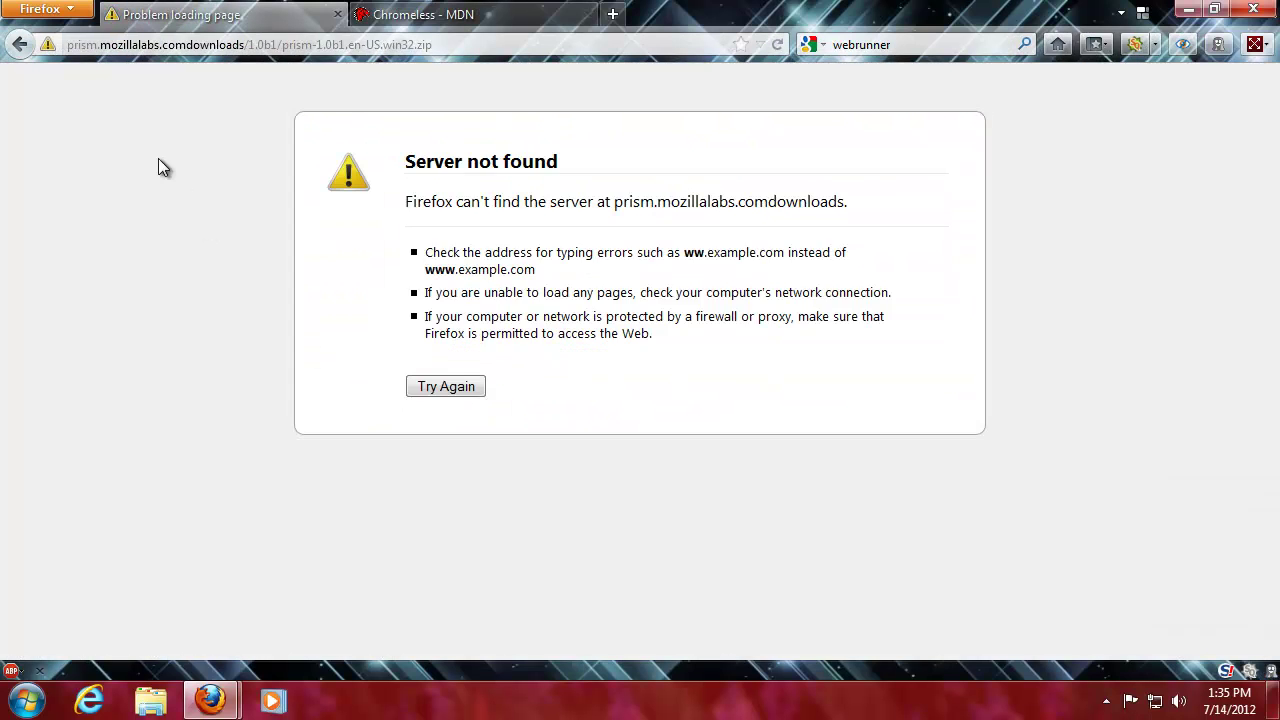
click(20, 44)
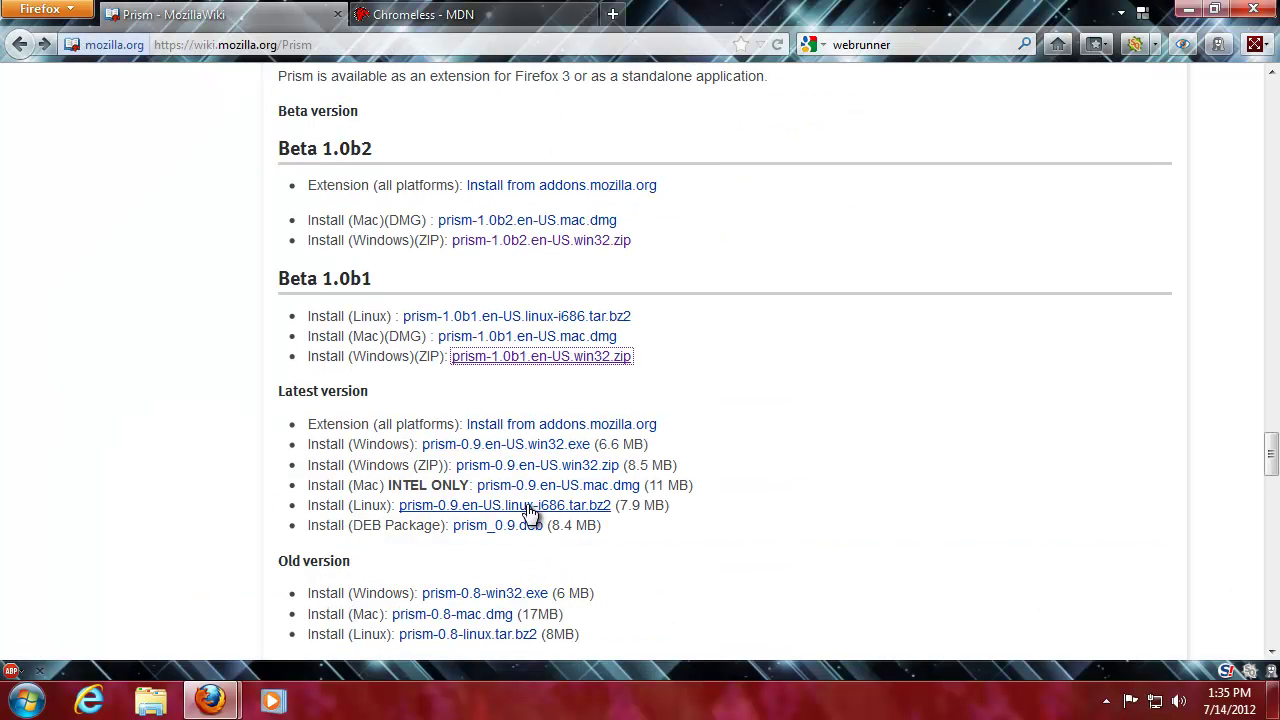
click(519, 452)
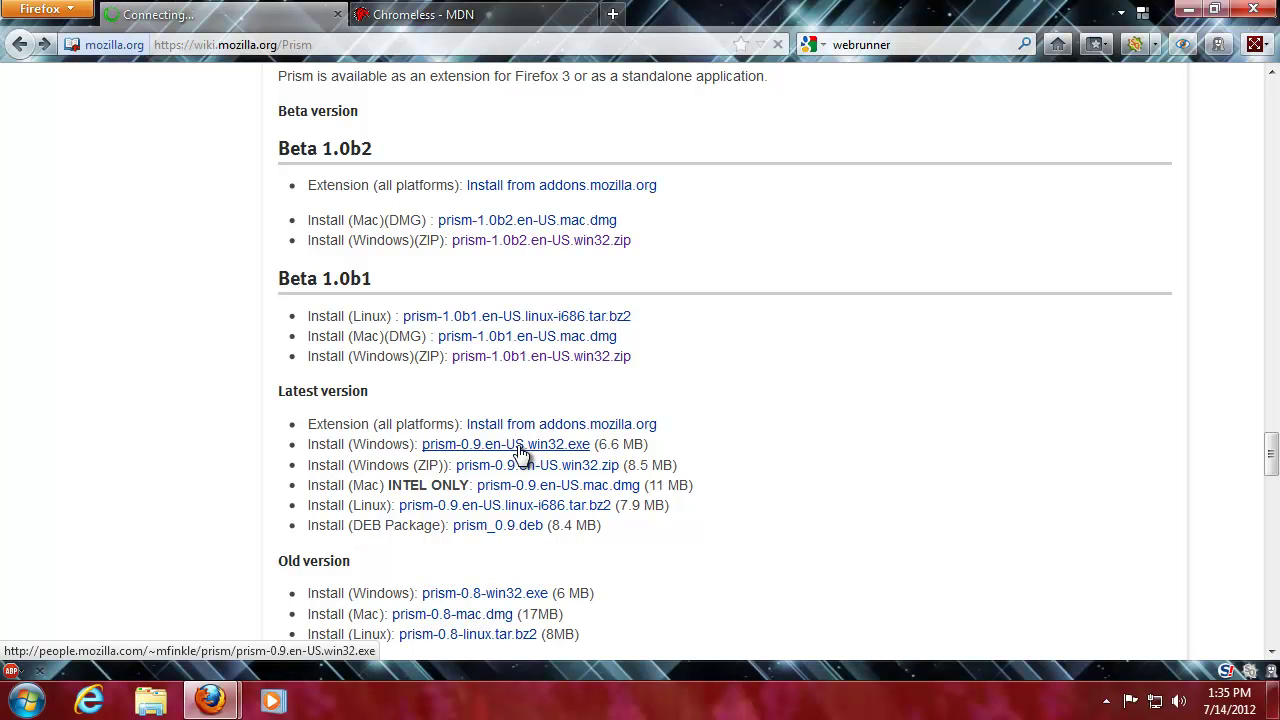
click(430, 14)
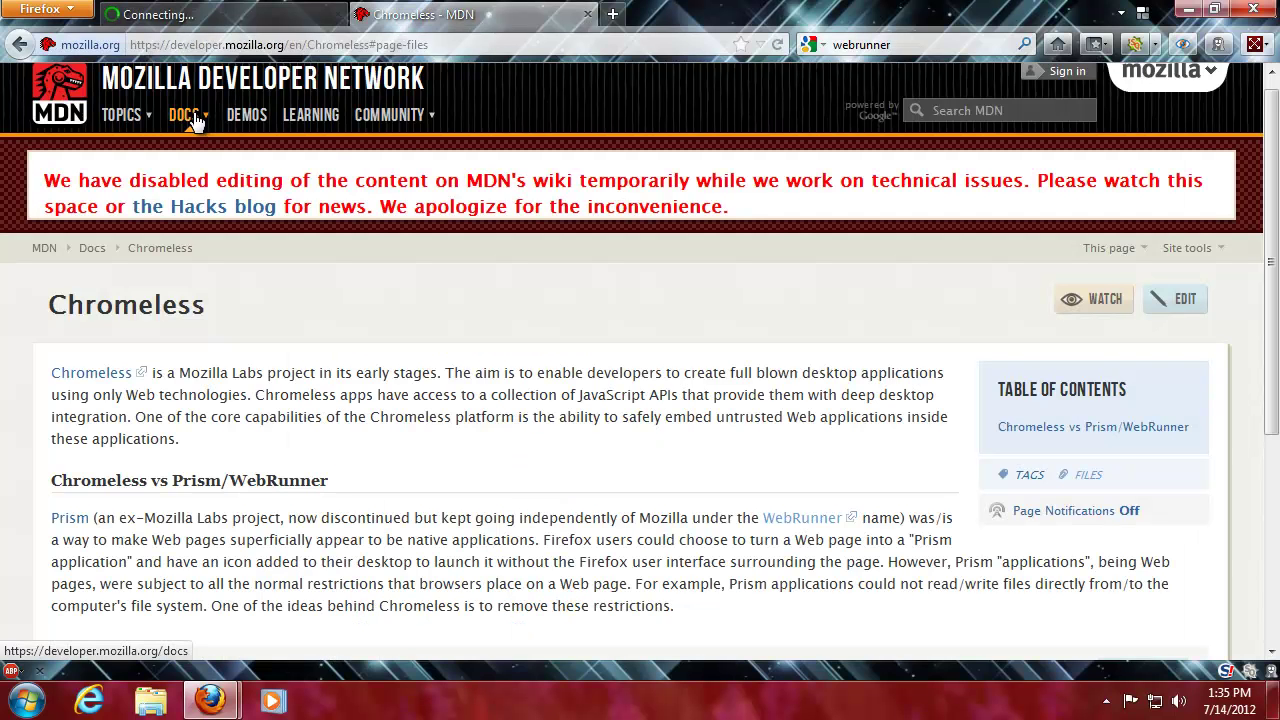
- Open the MDN Prism article and WebRunner post in new tabs and skim the Prism article
middle_click(70, 518)
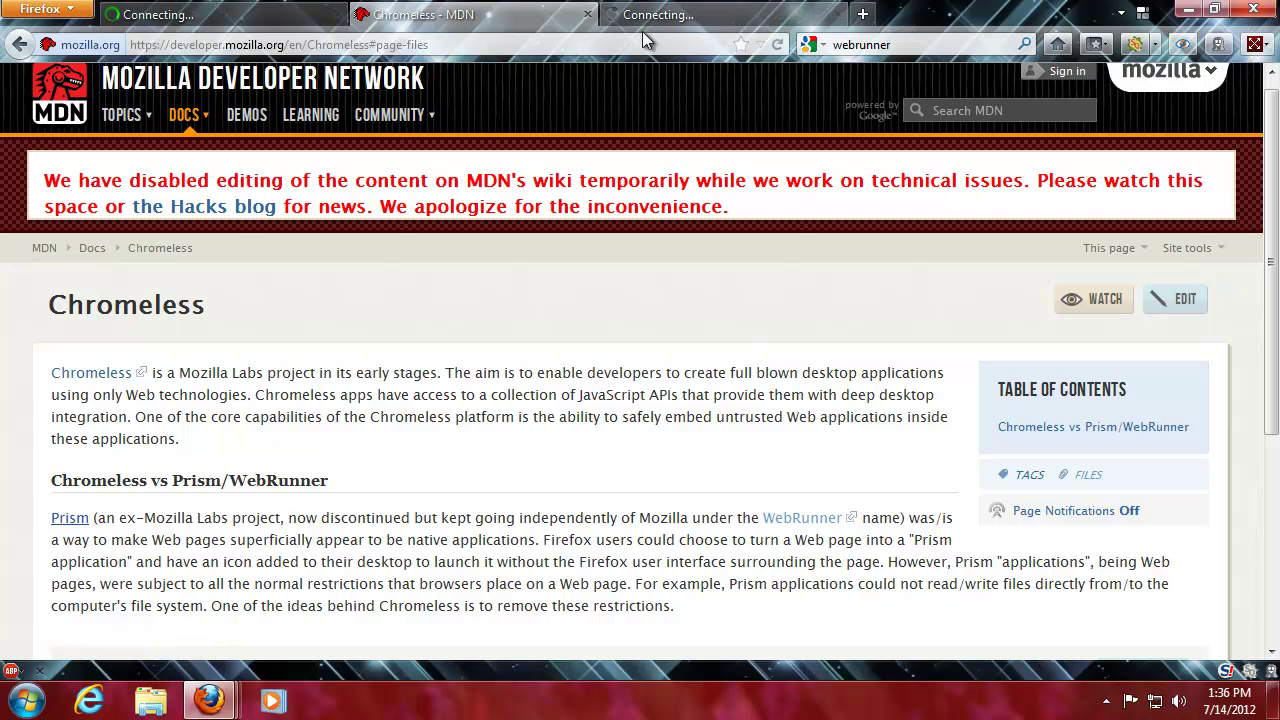
middle_click(810, 522)
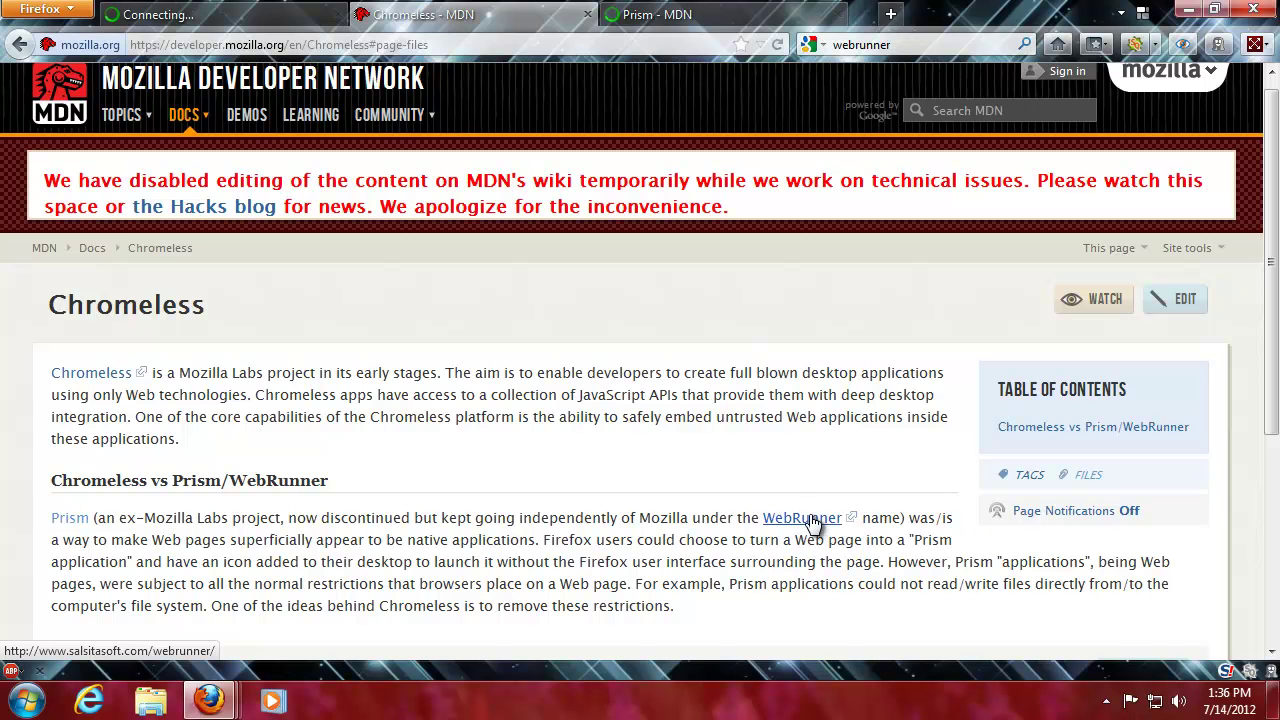
click(650, 15)
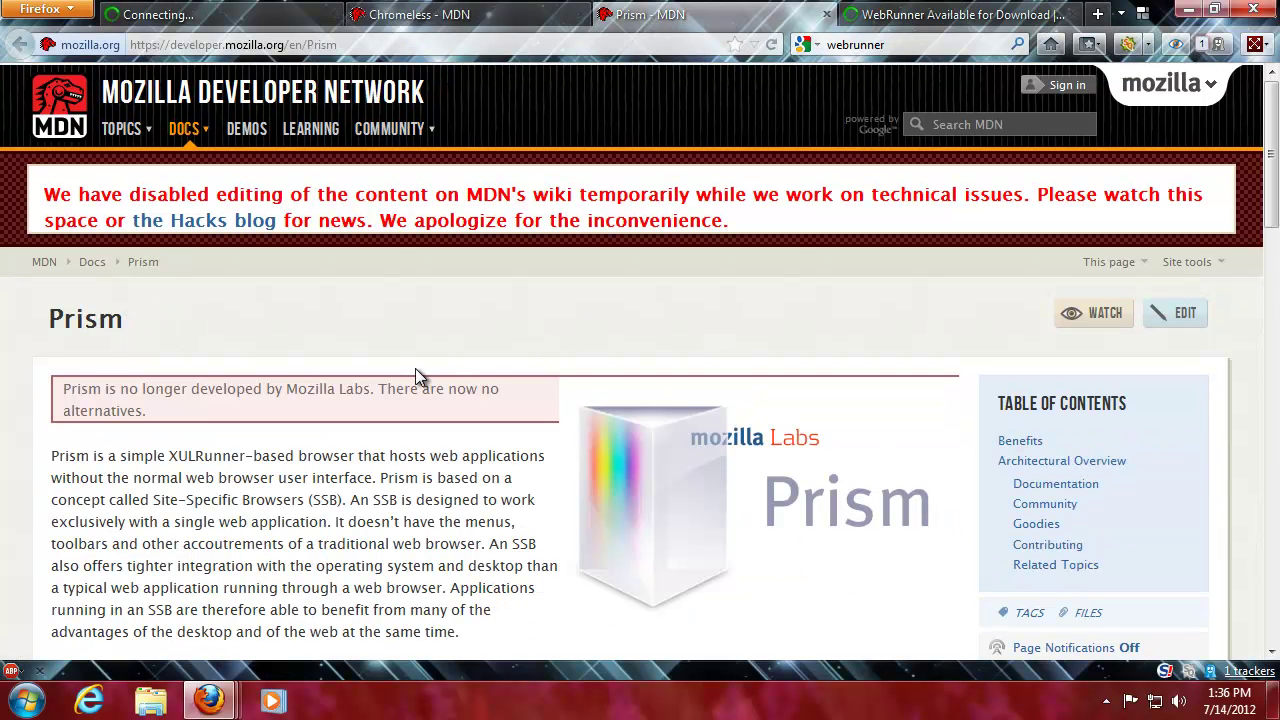
scroll(415, 368, down, 15)
scroll(462, 381, down, 6)
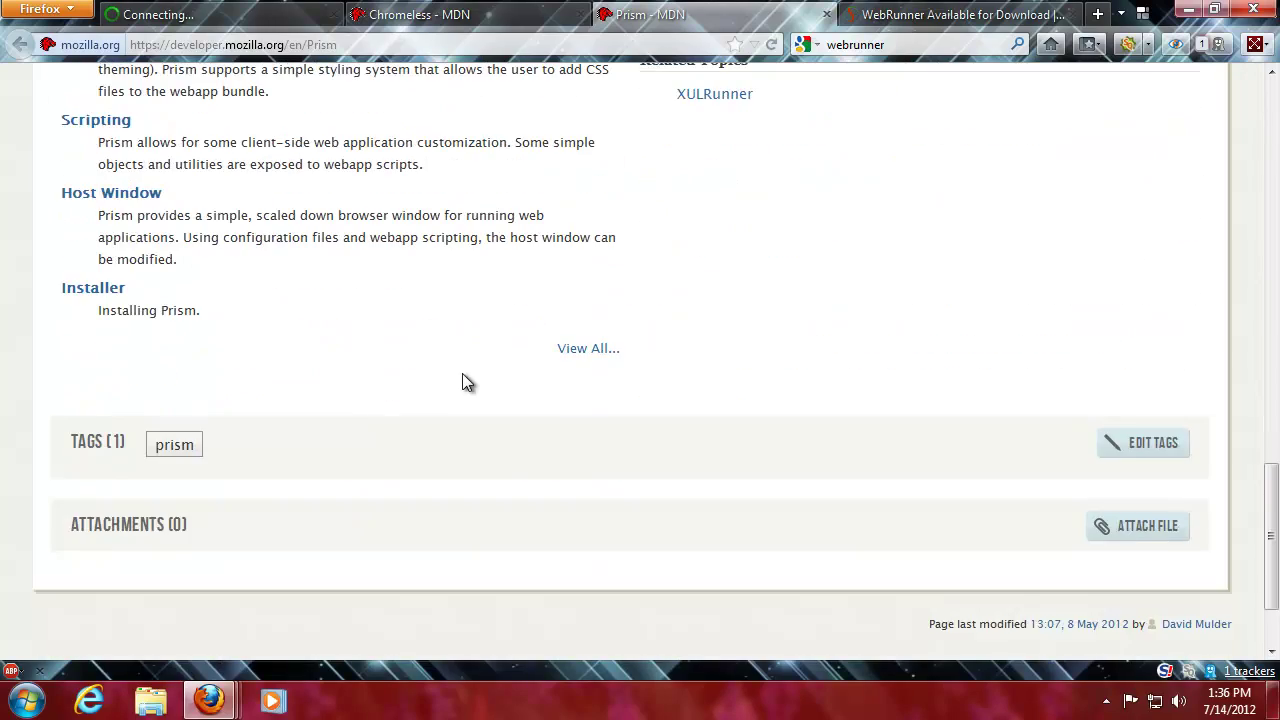
scroll(462, 375, up, 8)
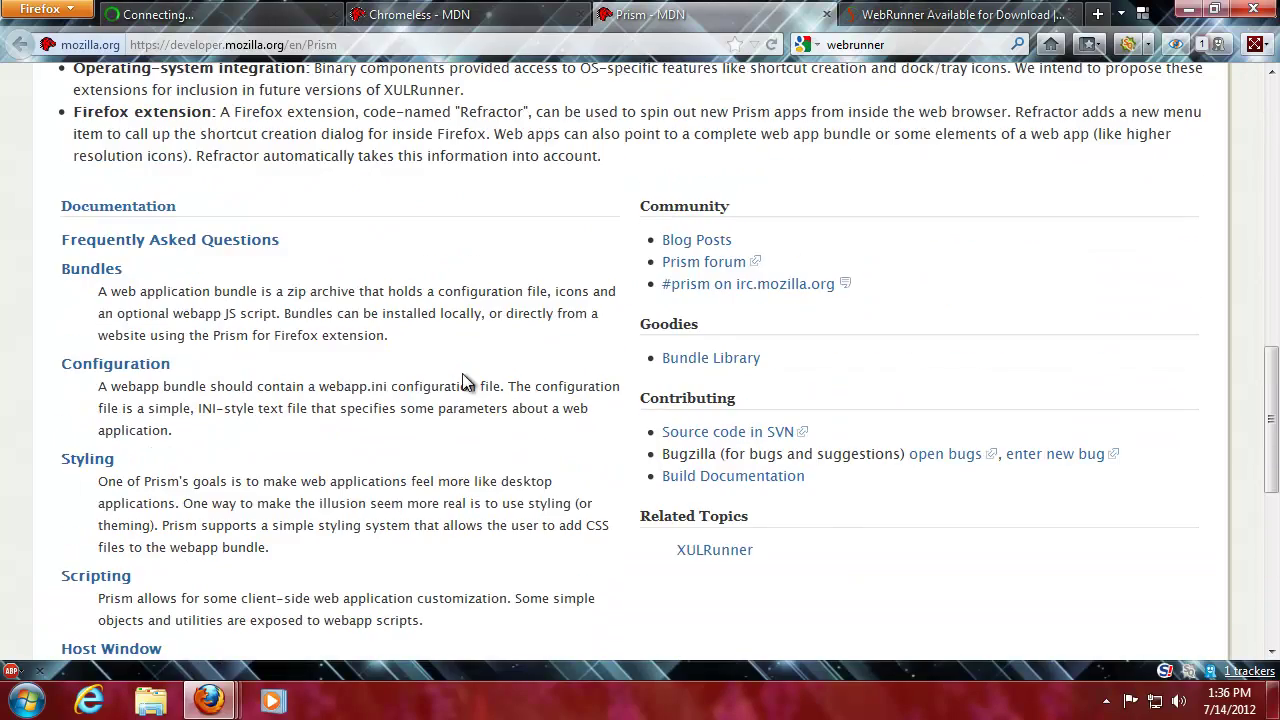
scroll(463, 381, up, 6)
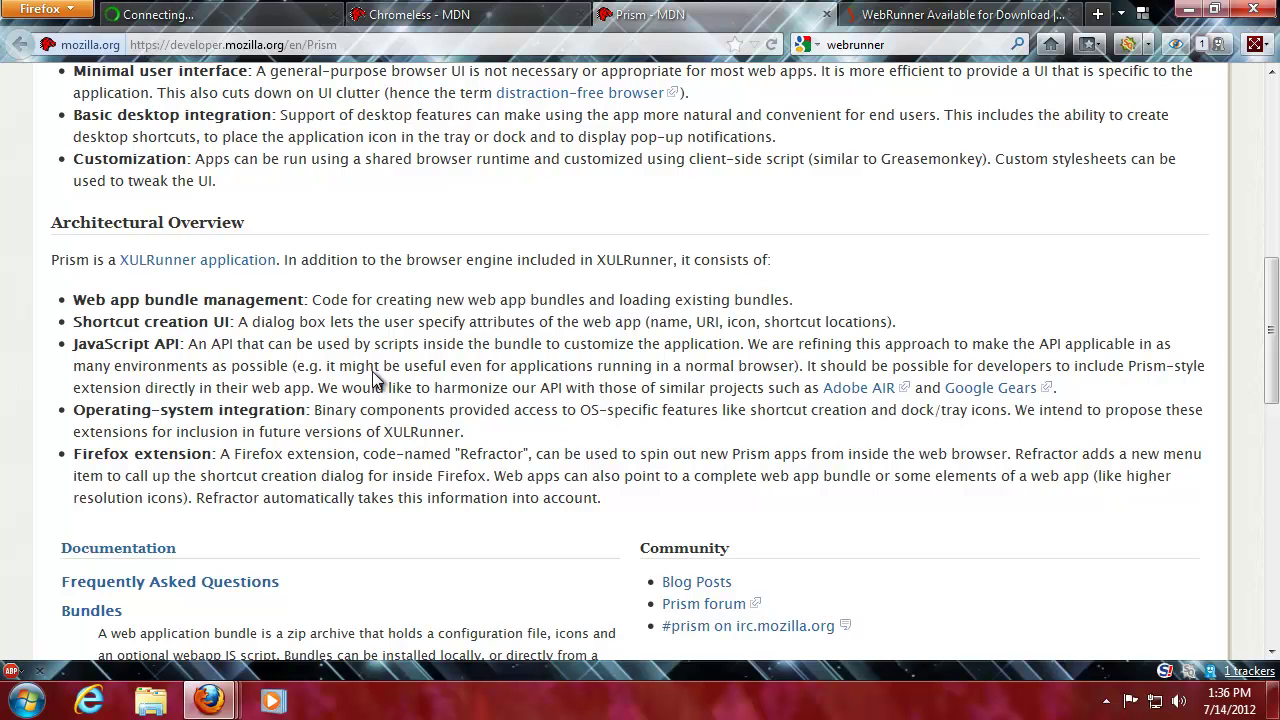
scroll(415, 385, up, 6)
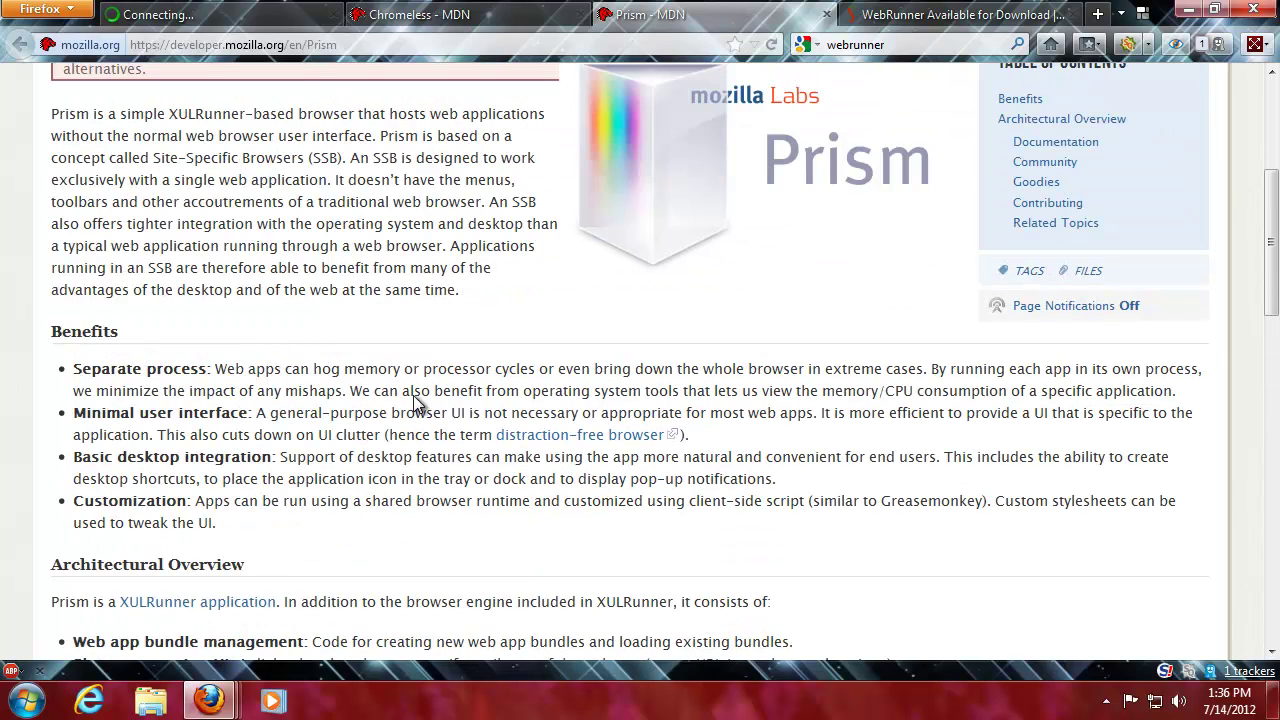
scroll(410, 452, up, 4)
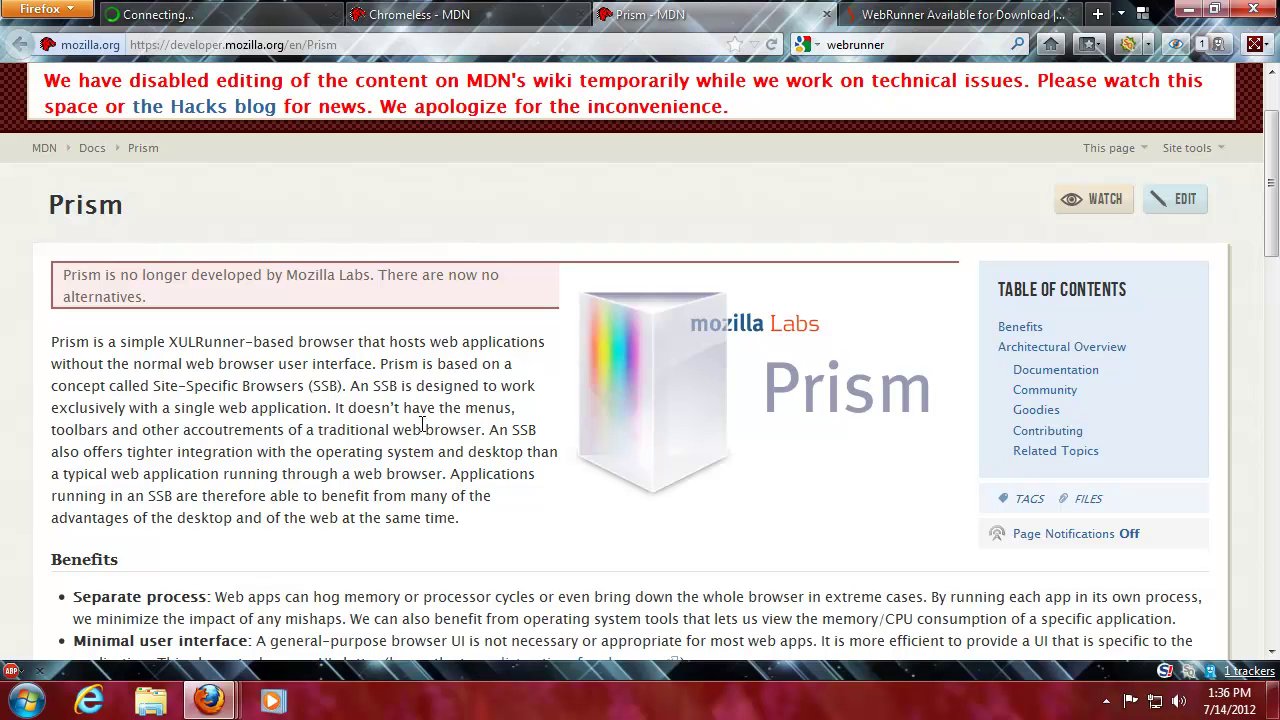
- Retry the Prism 0.9 Windows installer on the wiki tab and select the whole address
click(259, 18)
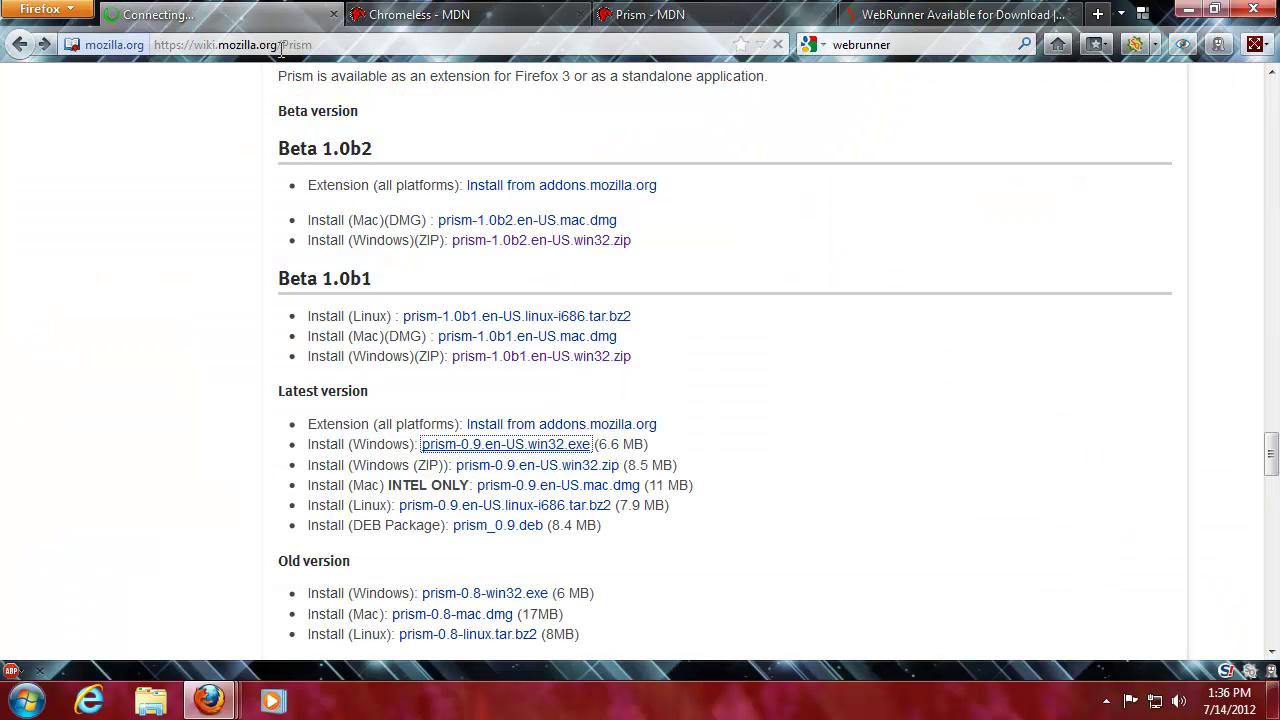
click(487, 451)
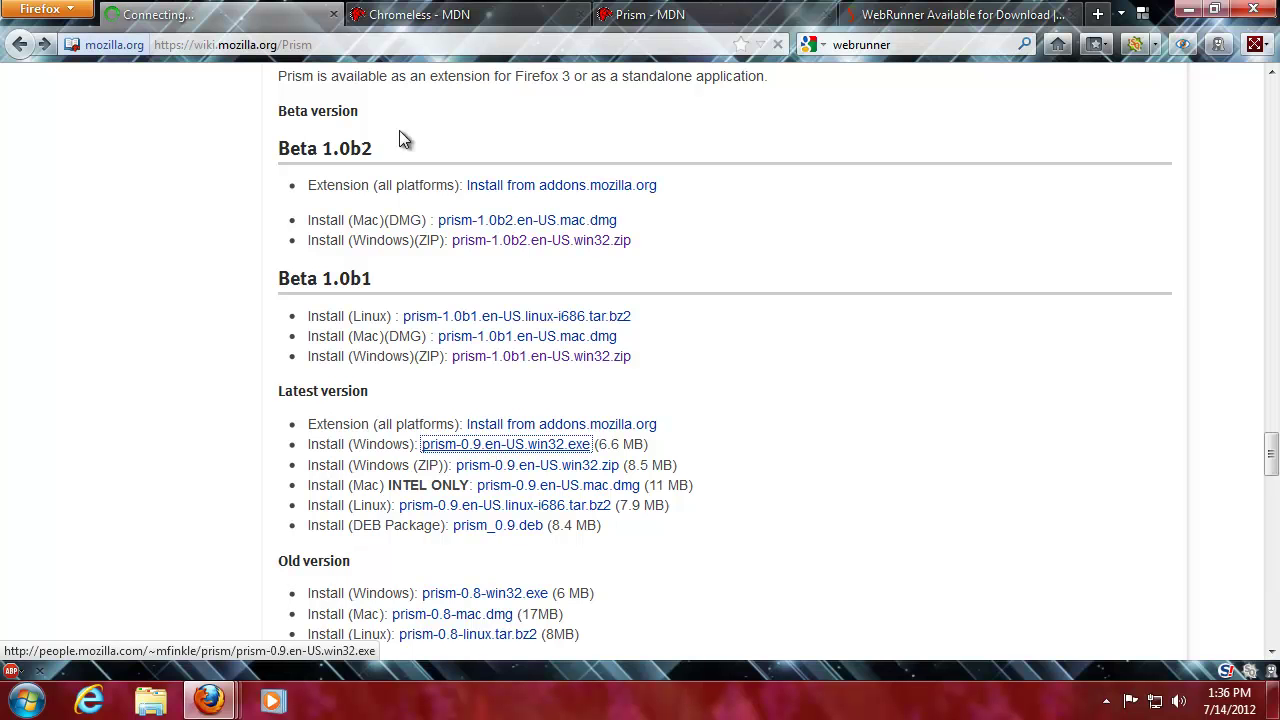
click(348, 45)
key(ctrl+a)
- Search 'download mozilla prosm', accept the 'prism' spelling, and open 'Mozilla Labs : Prism'
text(download mo)
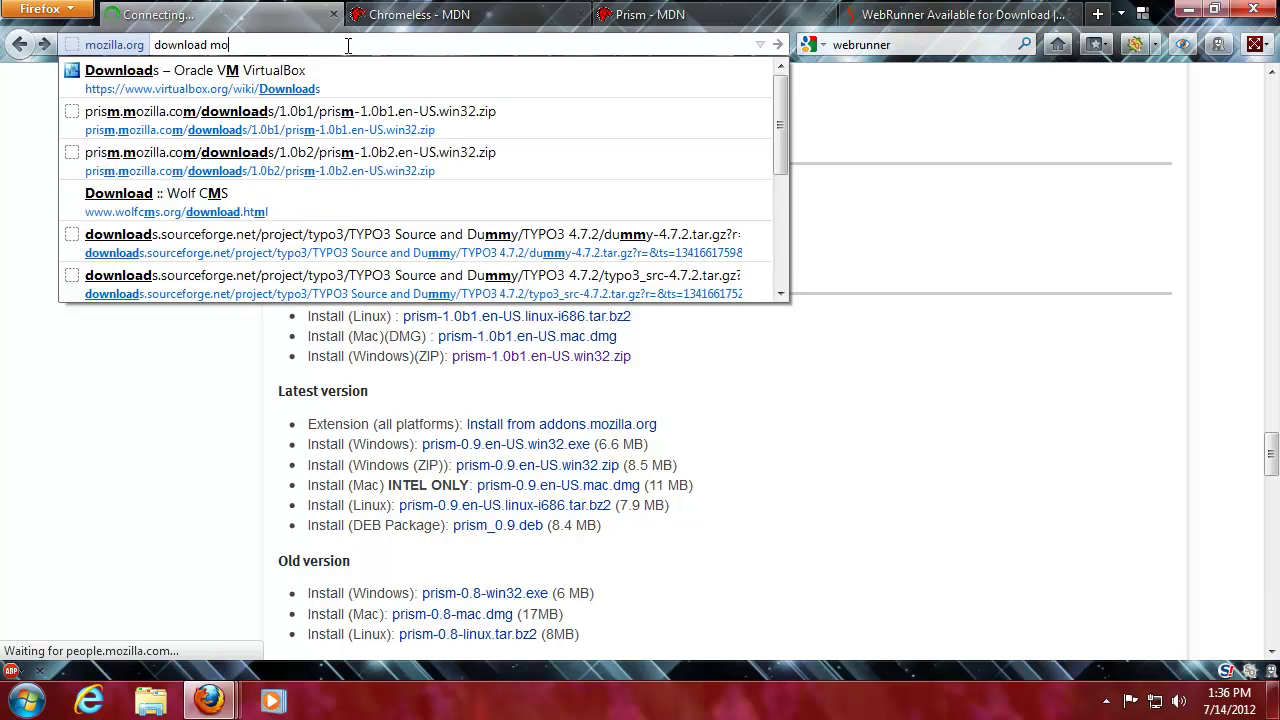
text(zilla prosm)
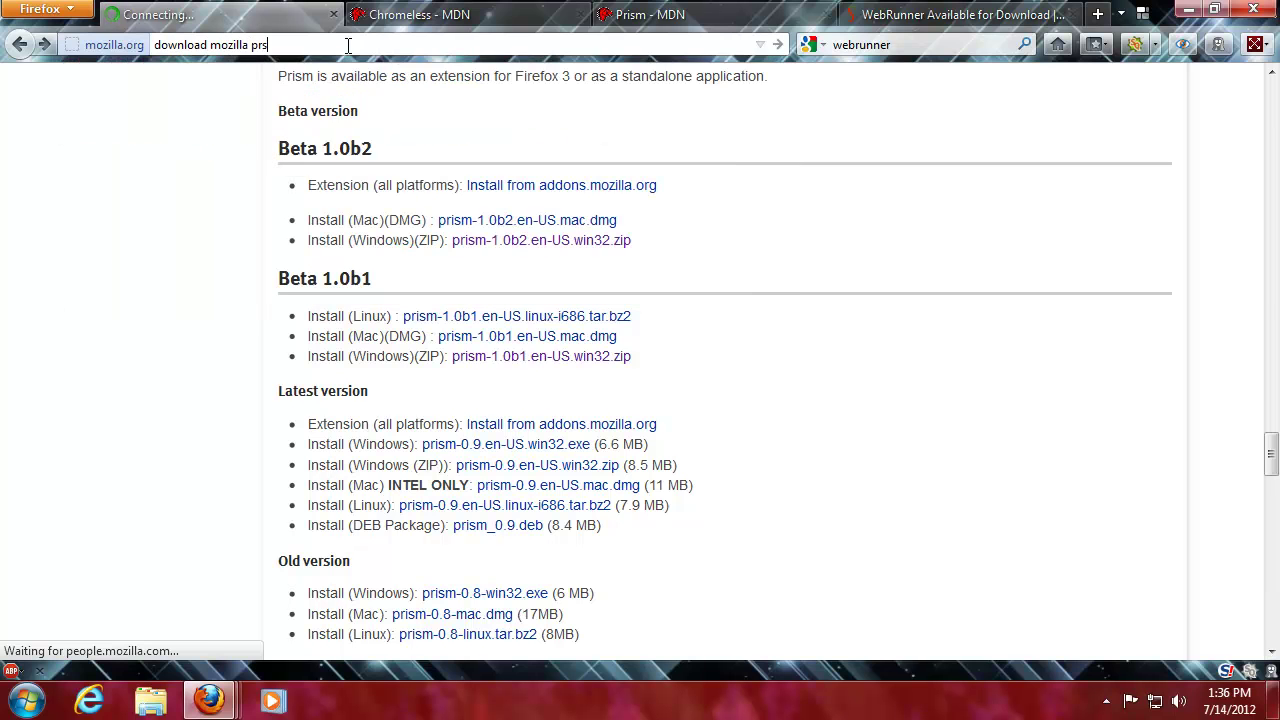
key(Return)
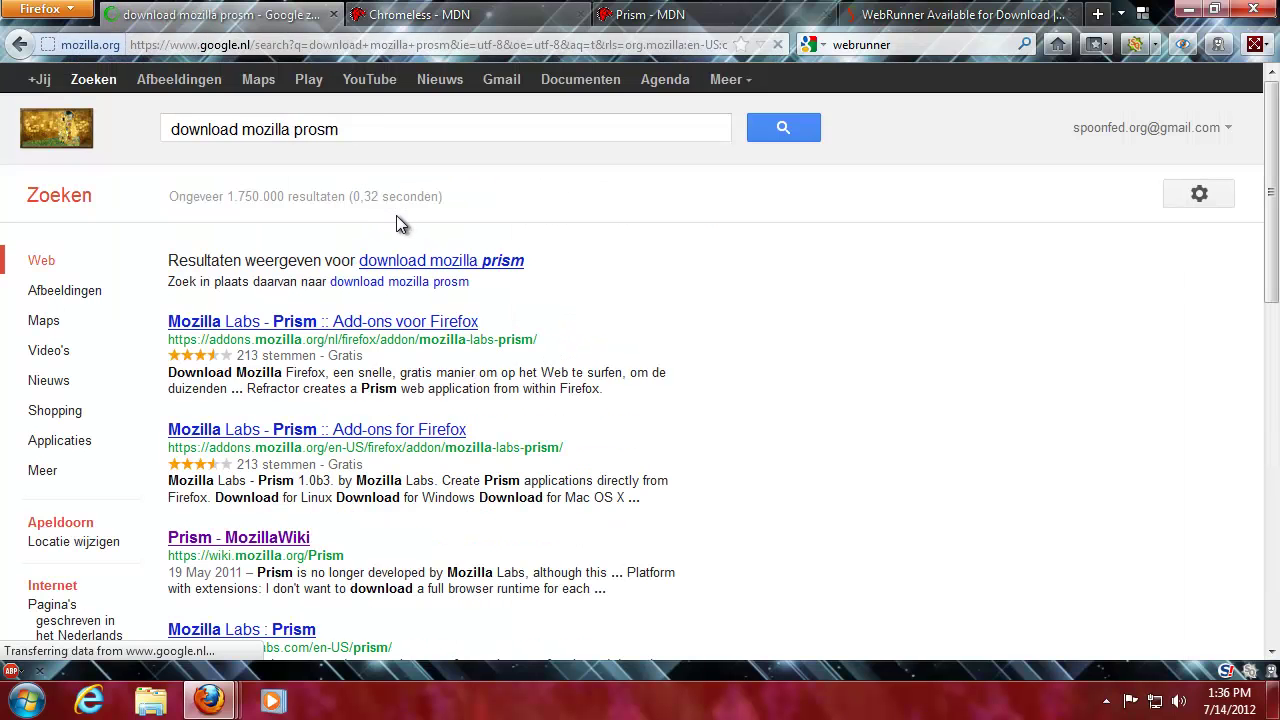
click(430, 266)
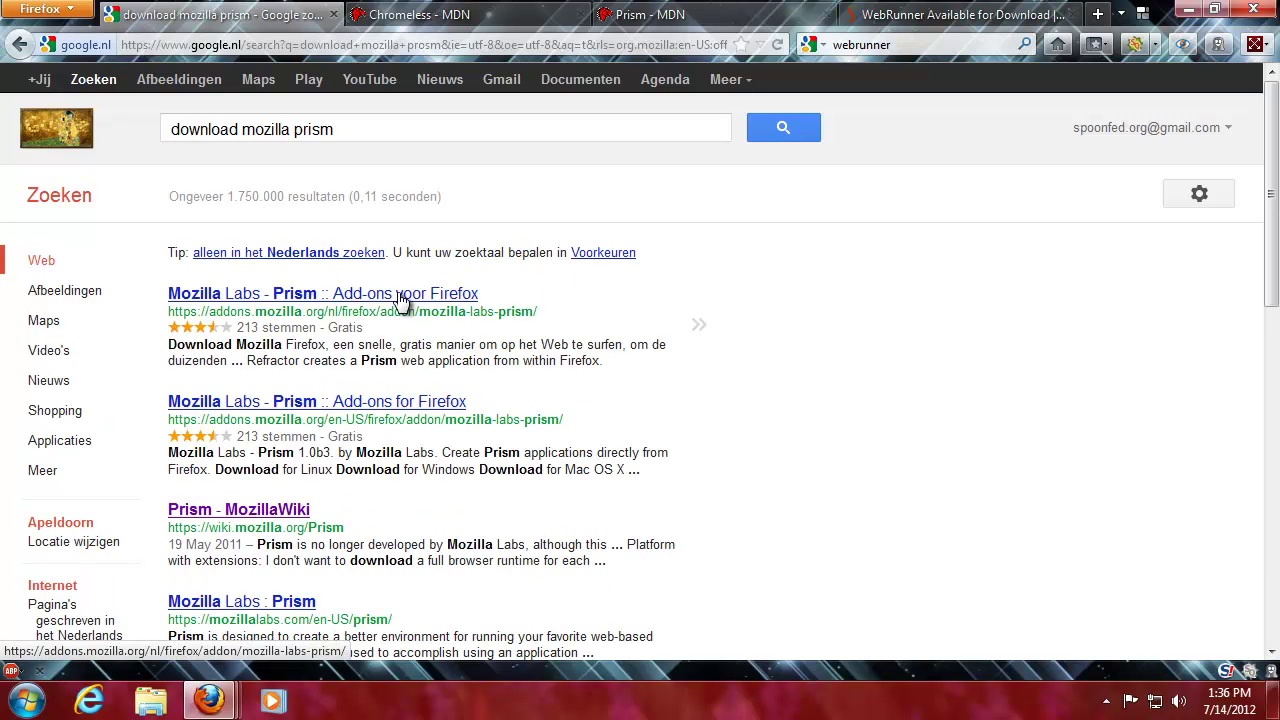
scroll(400, 297, down, 2)
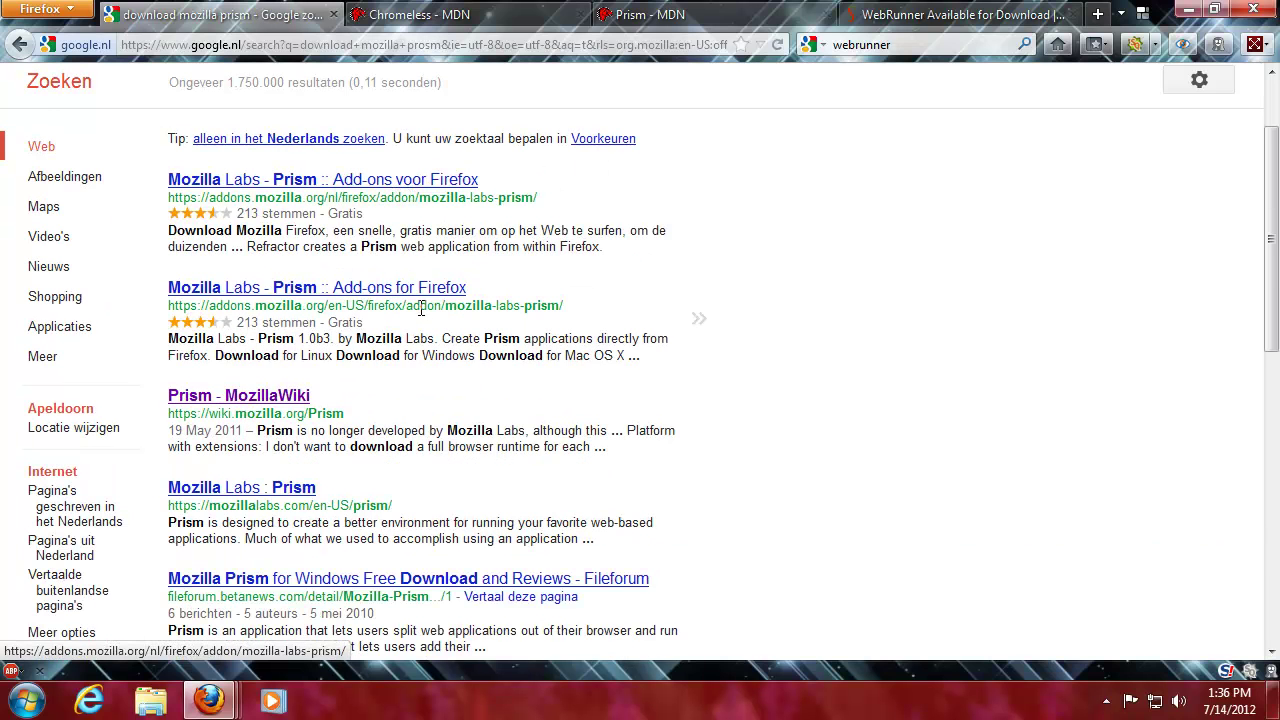
scroll(425, 372, down, 2)
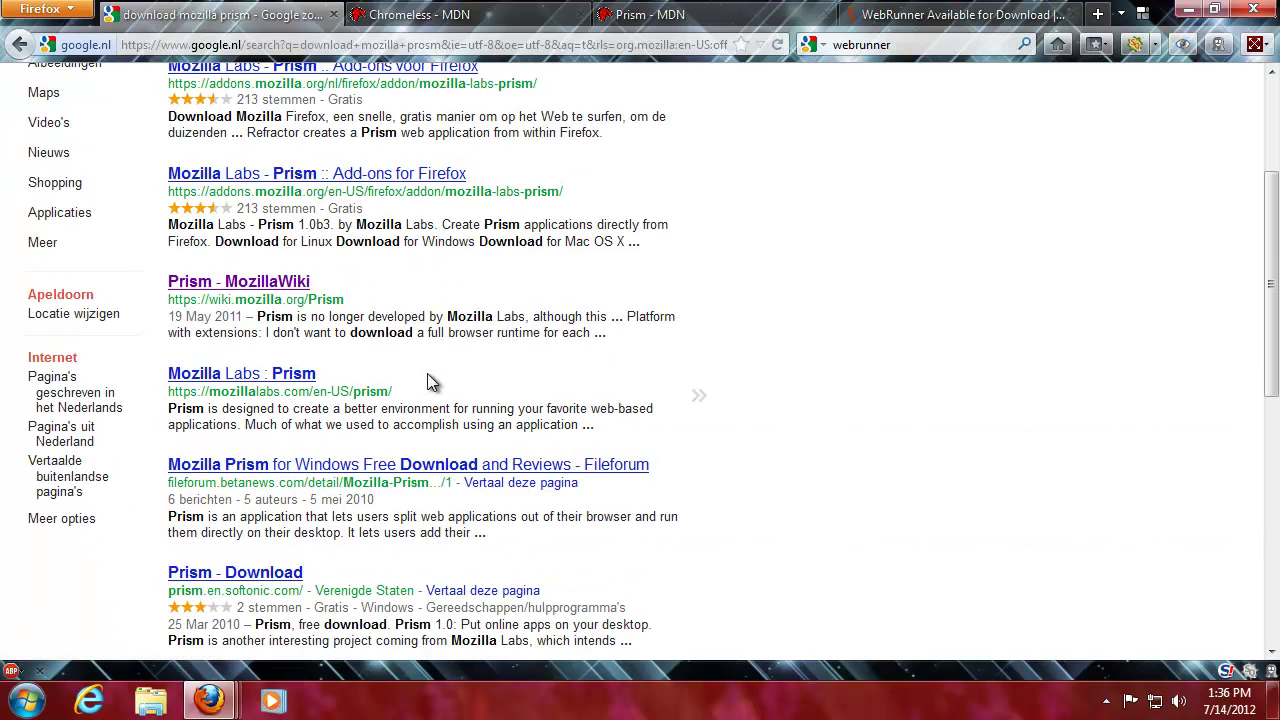
click(287, 375)
- Close the Chromeless documentation and MDN Prism article tabs
click(488, 20)
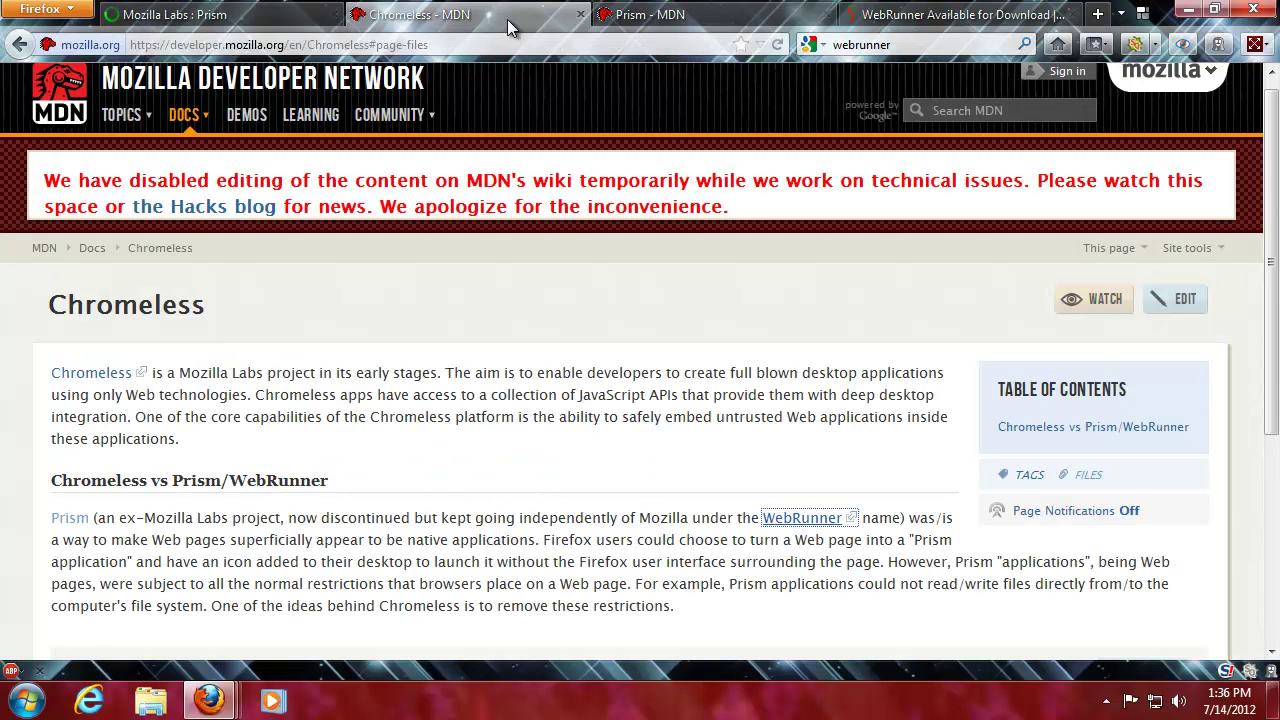
middle_click(491, 21)
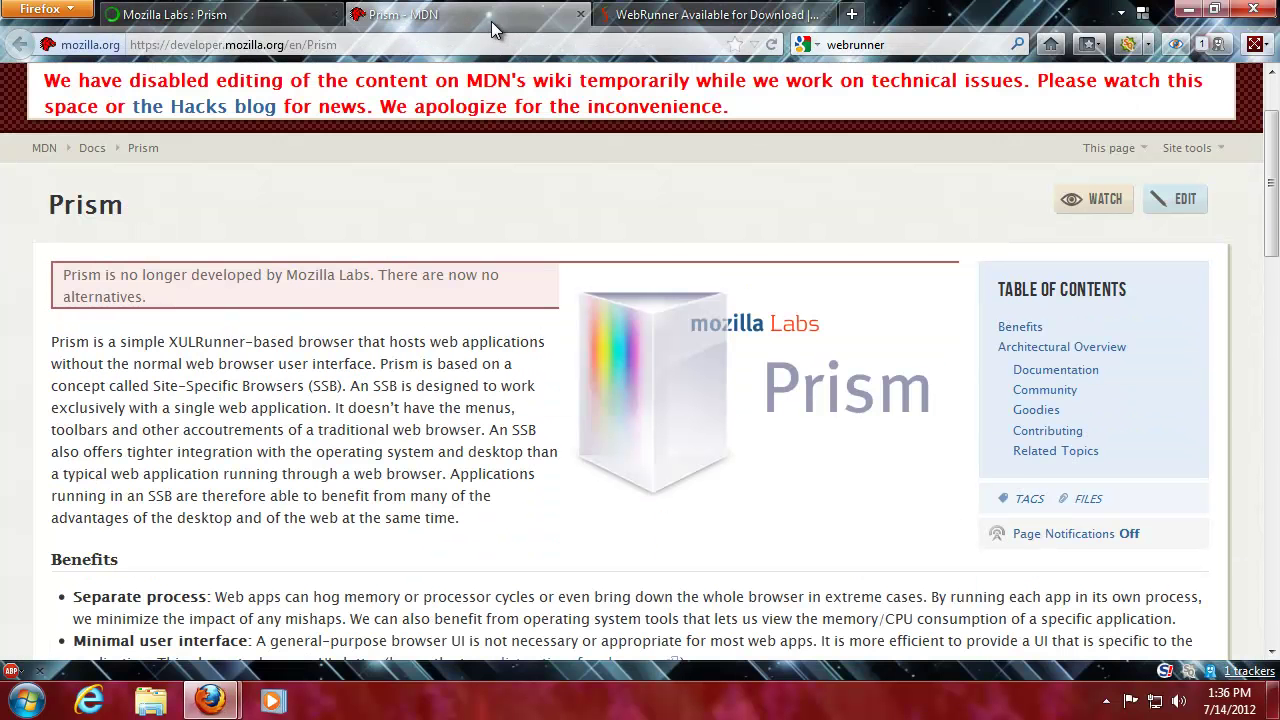
middle_click(491, 21)
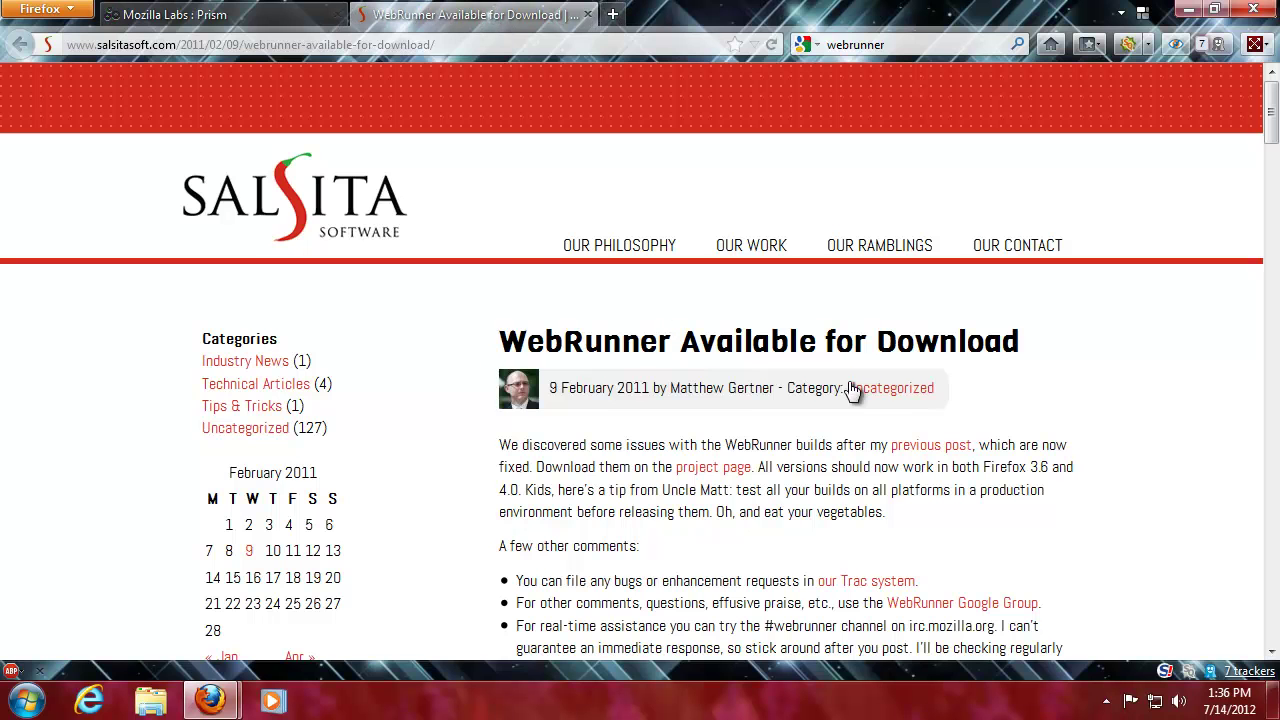
- Follow the Prism page's link to the WebRunner project download page
scroll(828, 505, down, 2)
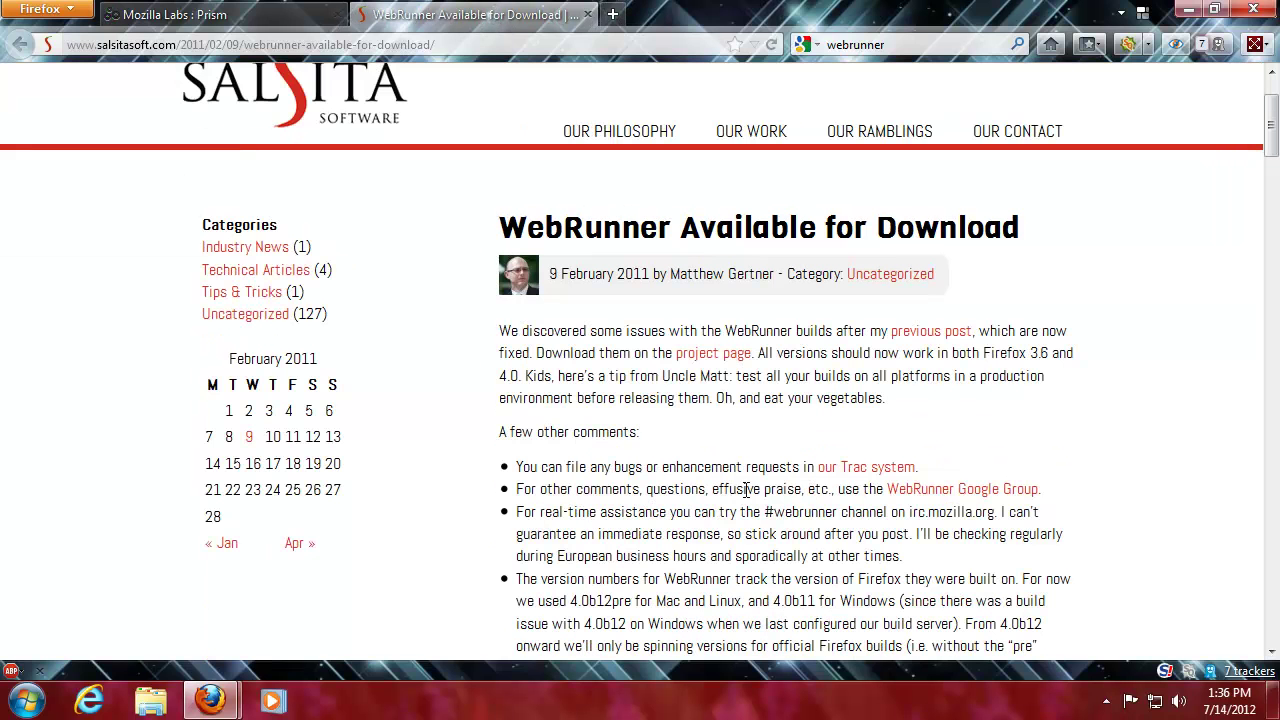
drag(581, 356, 685, 358)
click(678, 364)
click(700, 366)
- Trim the download address back to the Salsita development portal, then close that tab
drag(377, 44, 337, 47)
key(BackSpace)
key(Return)
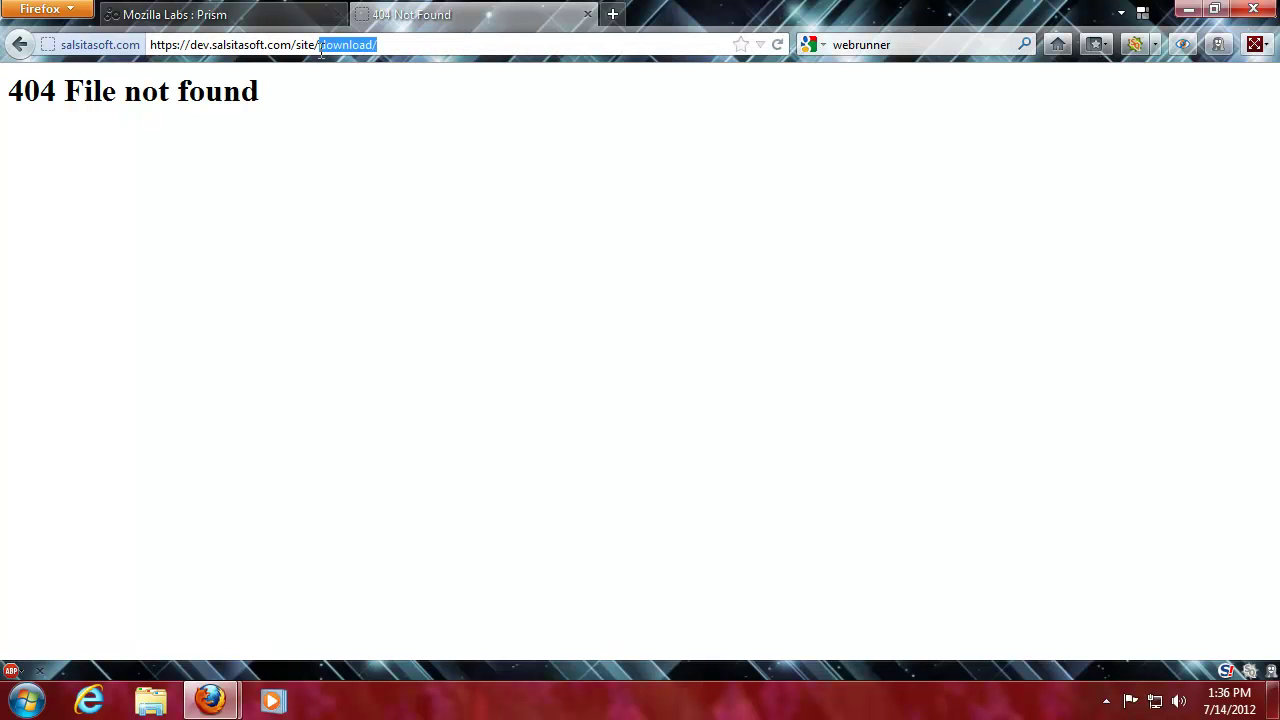
key(BackSpace)
key(Return)
drag(338, 50, 302, 47)
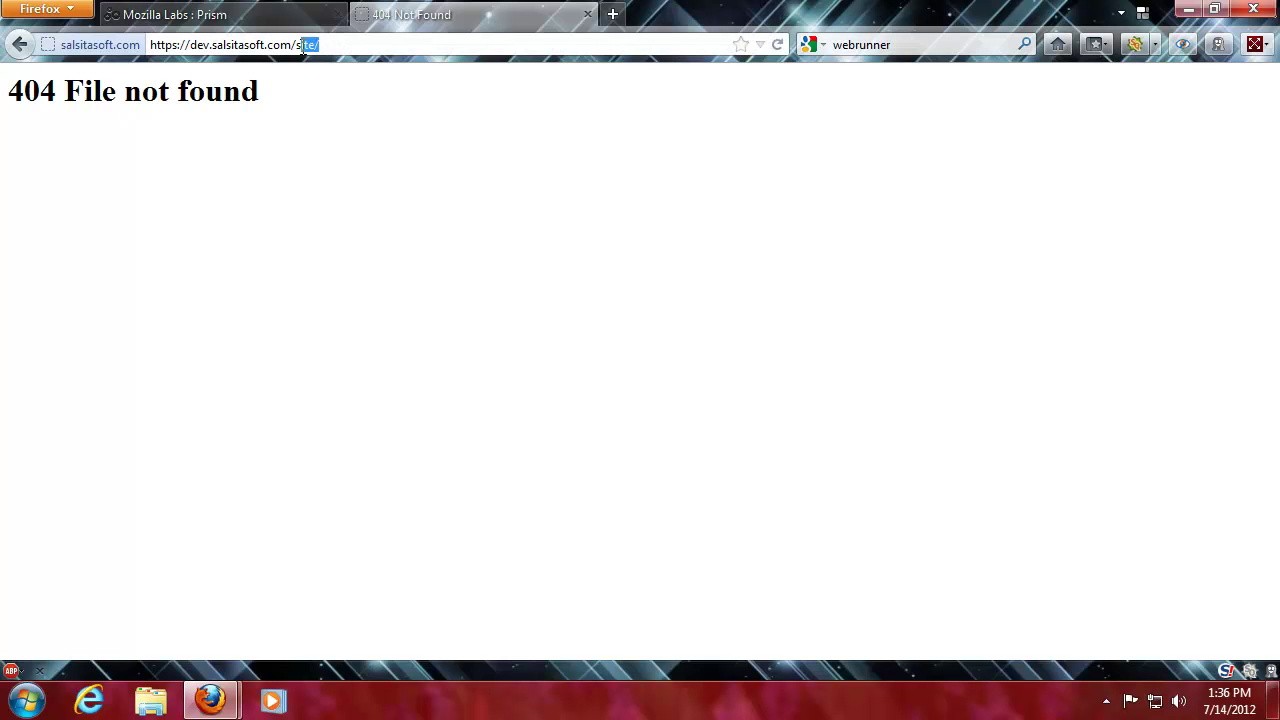
key(BackSpace)
key(Return)
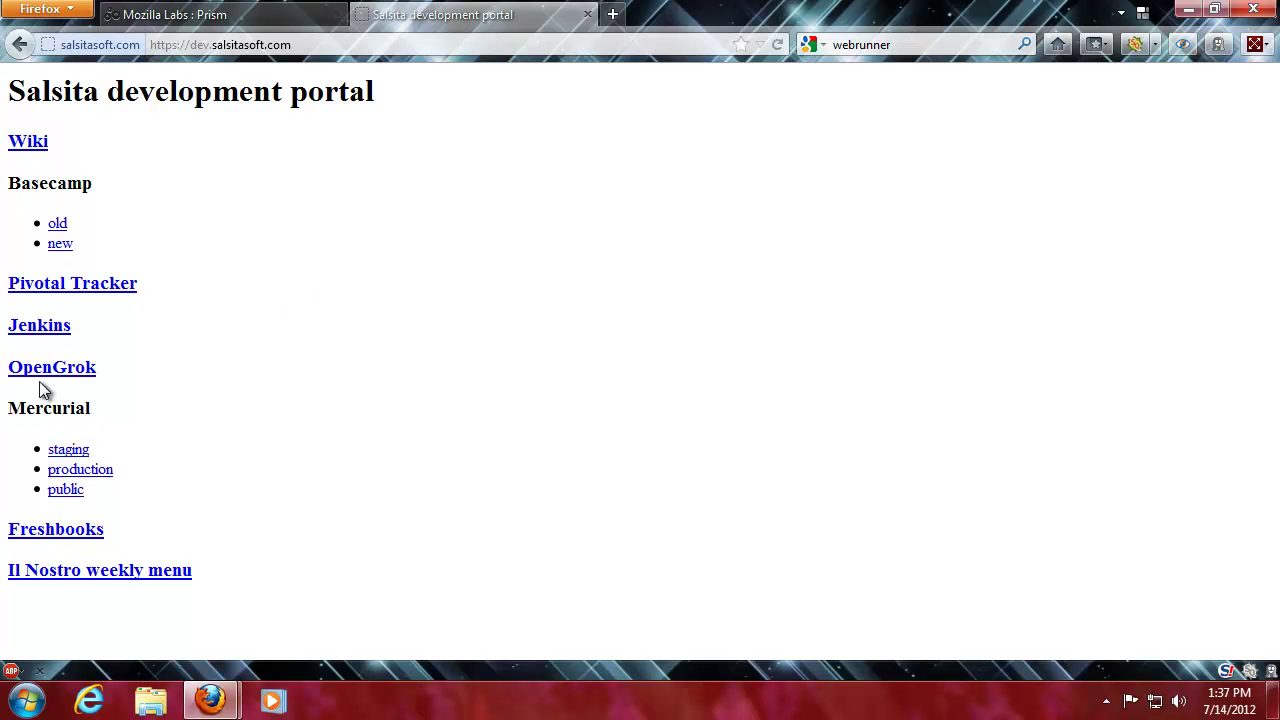
middle_click(475, 18)
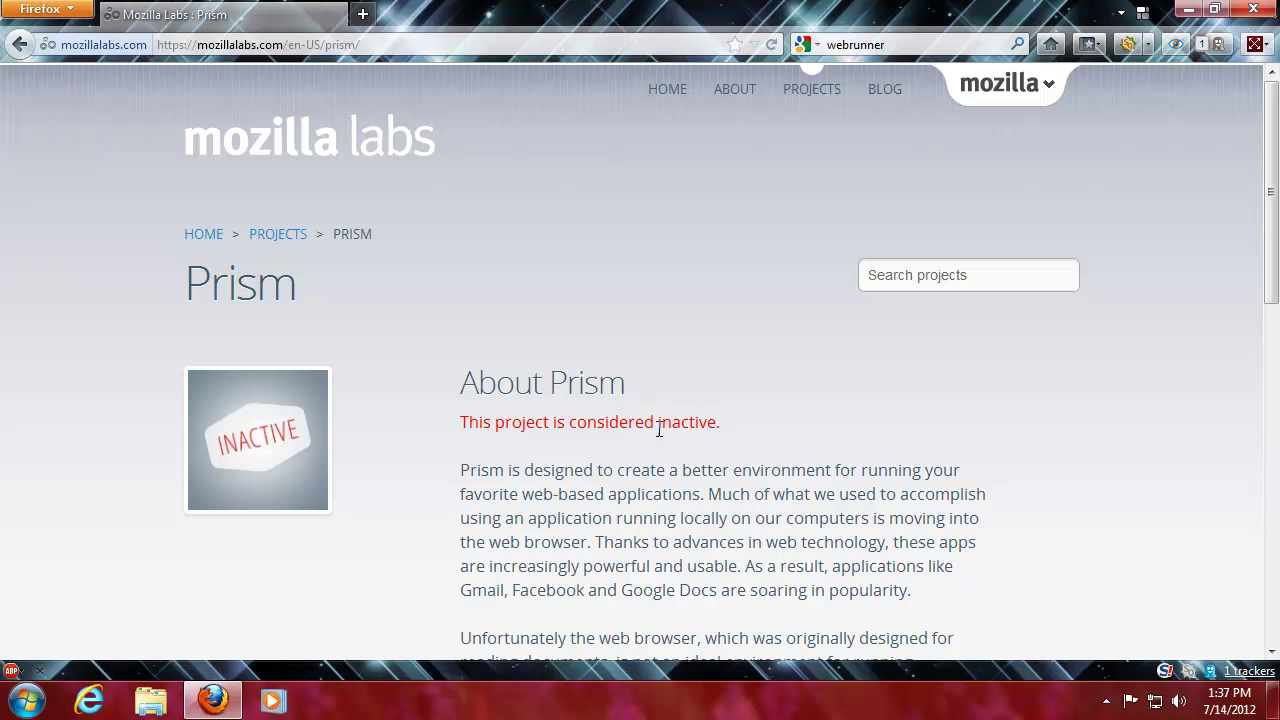
- Go back to the Google Prism results and open the Softonic 'Prism - Download' page
scroll(619, 418, down, 10)
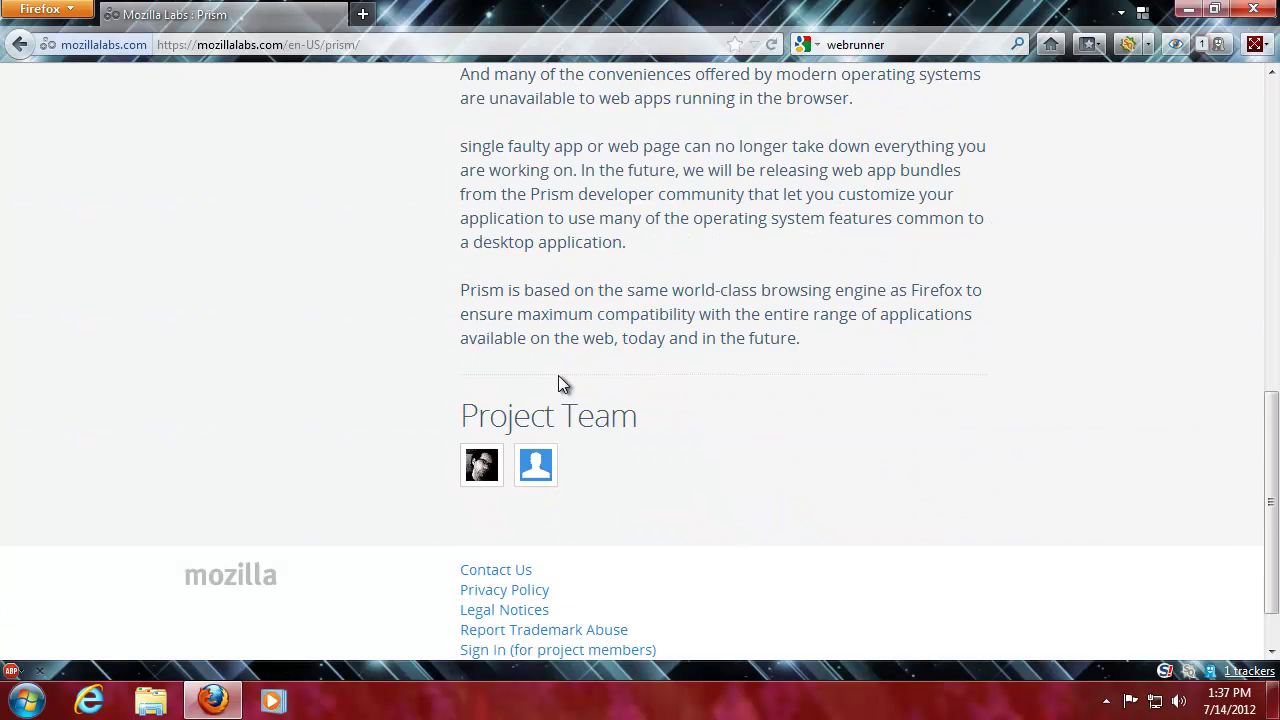
scroll(624, 393, up, 10)
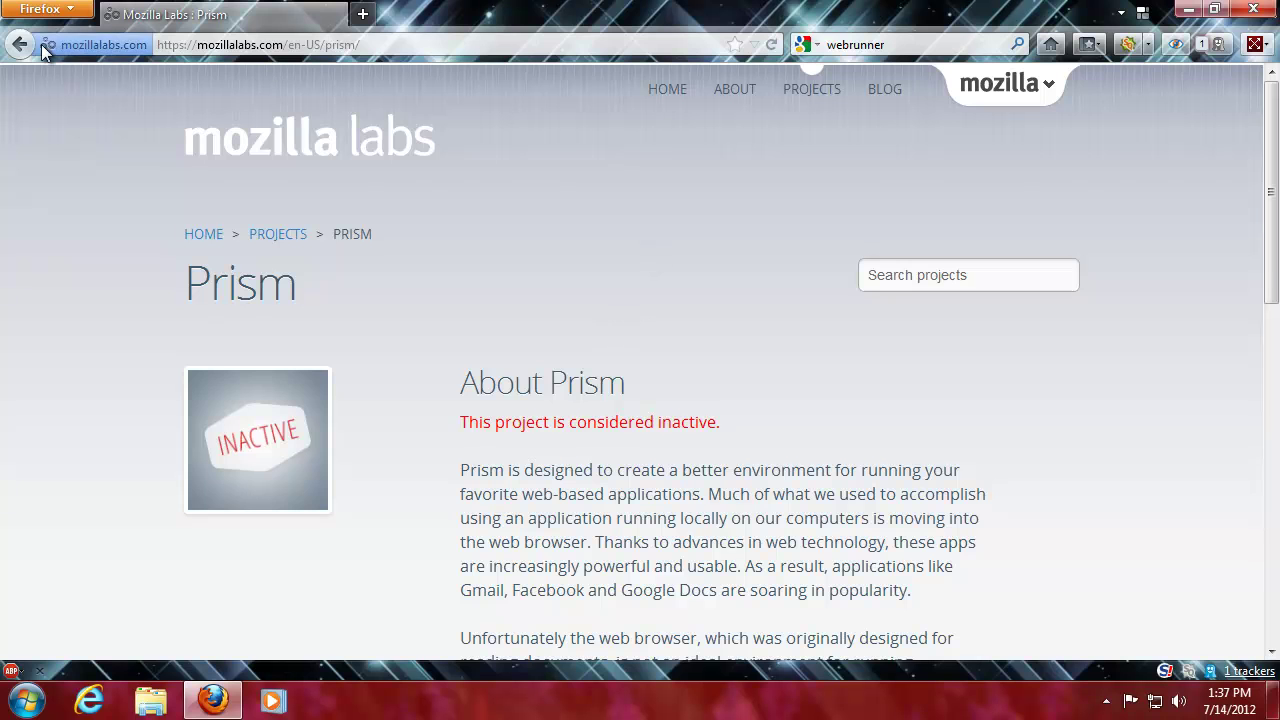
click(20, 44)
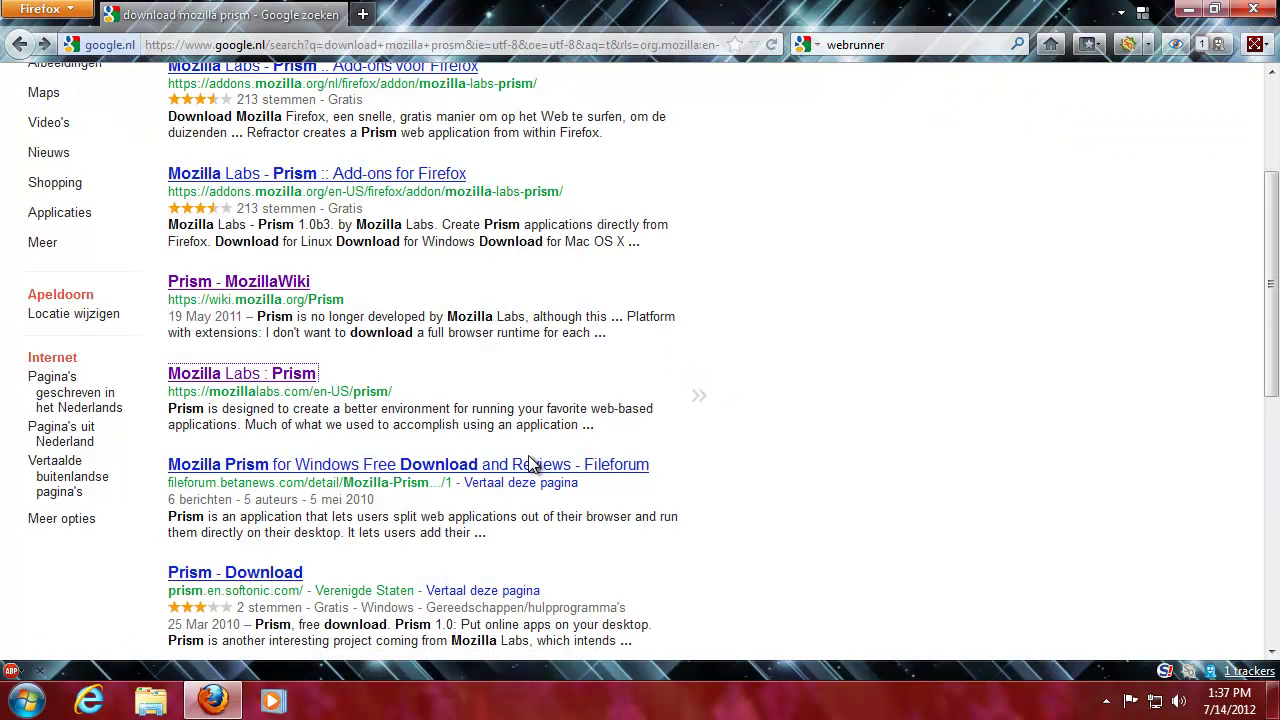
click(258, 576)
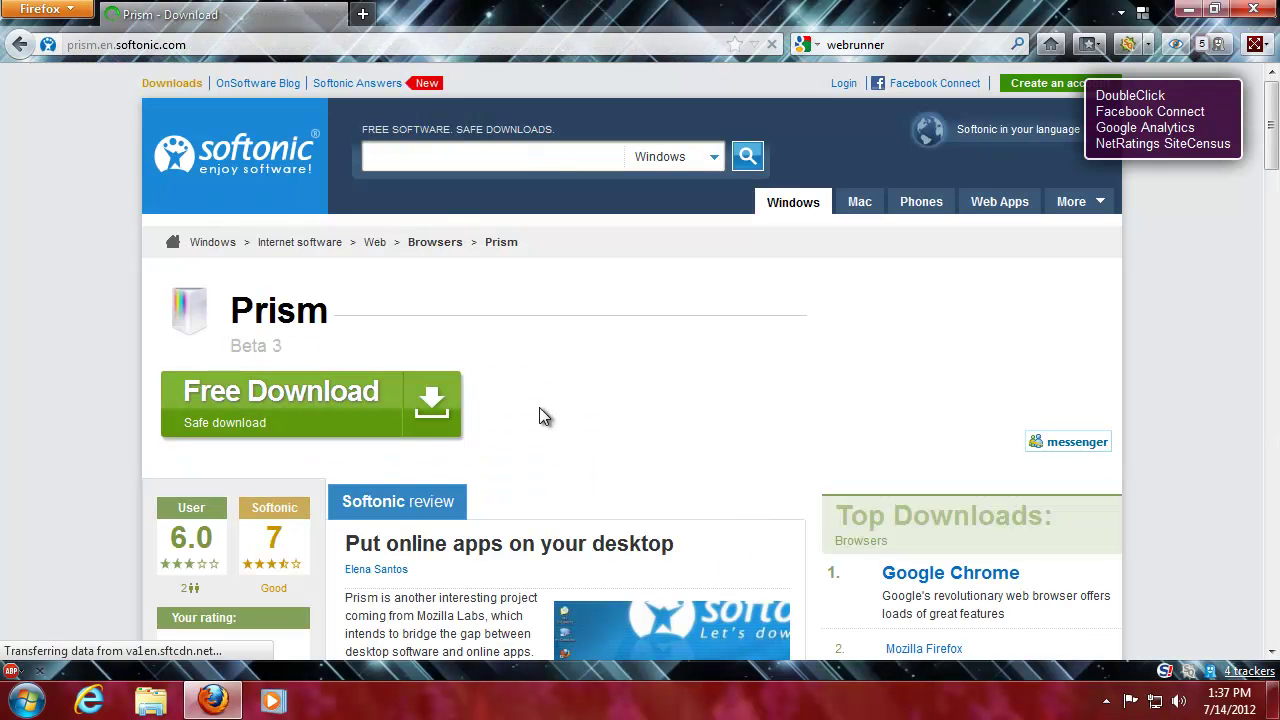
- Go to Softonic's Prism free download page
scroll(515, 402, down, 2)
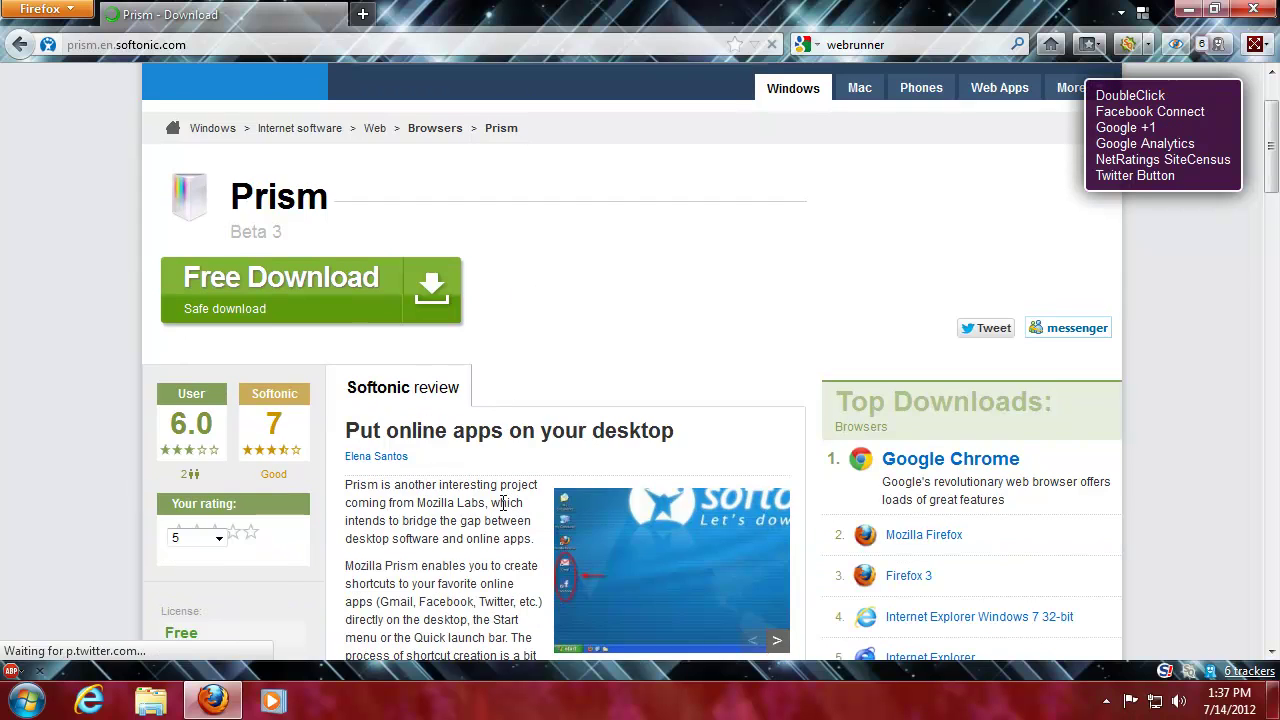
scroll(466, 334, up, 2)
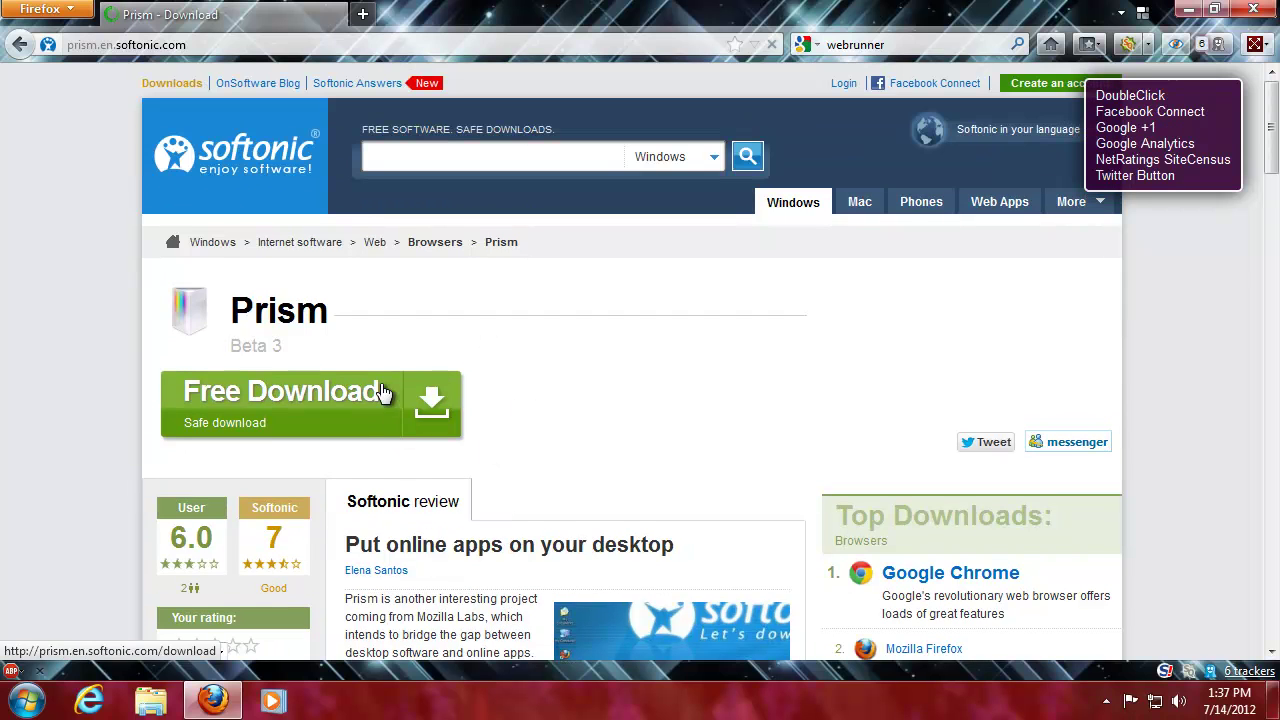
click(253, 44)
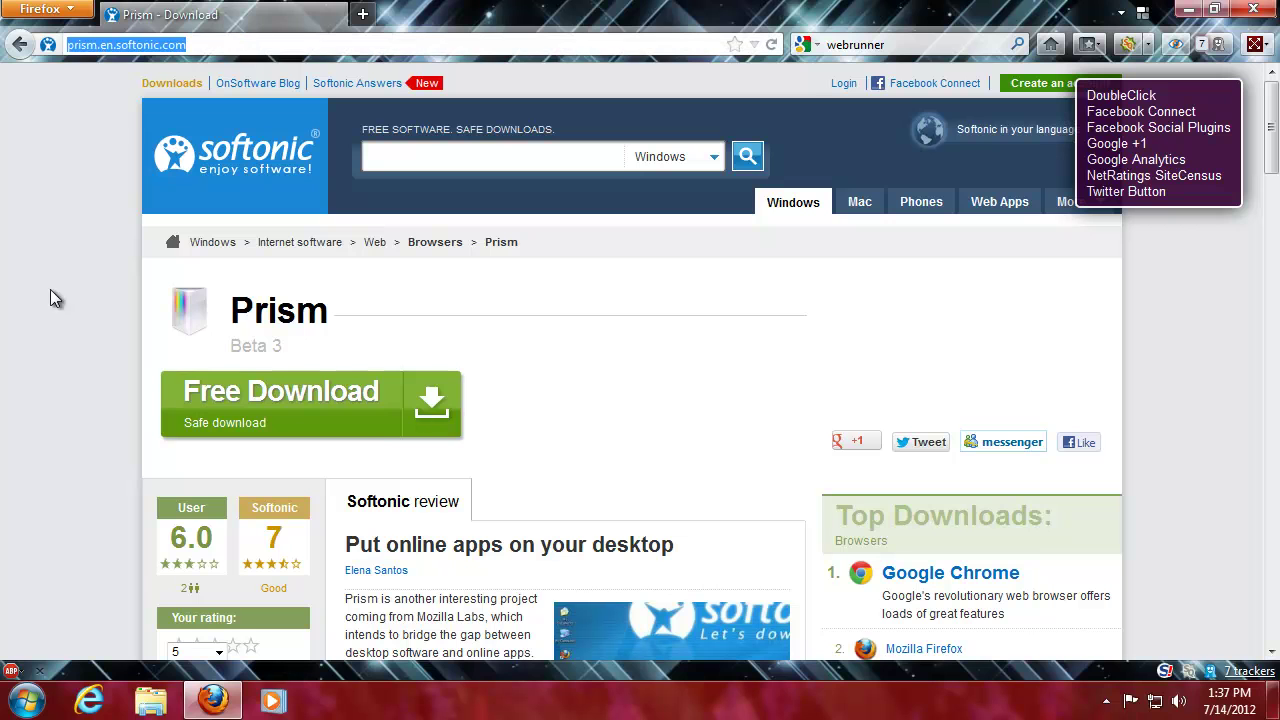
click(413, 404)
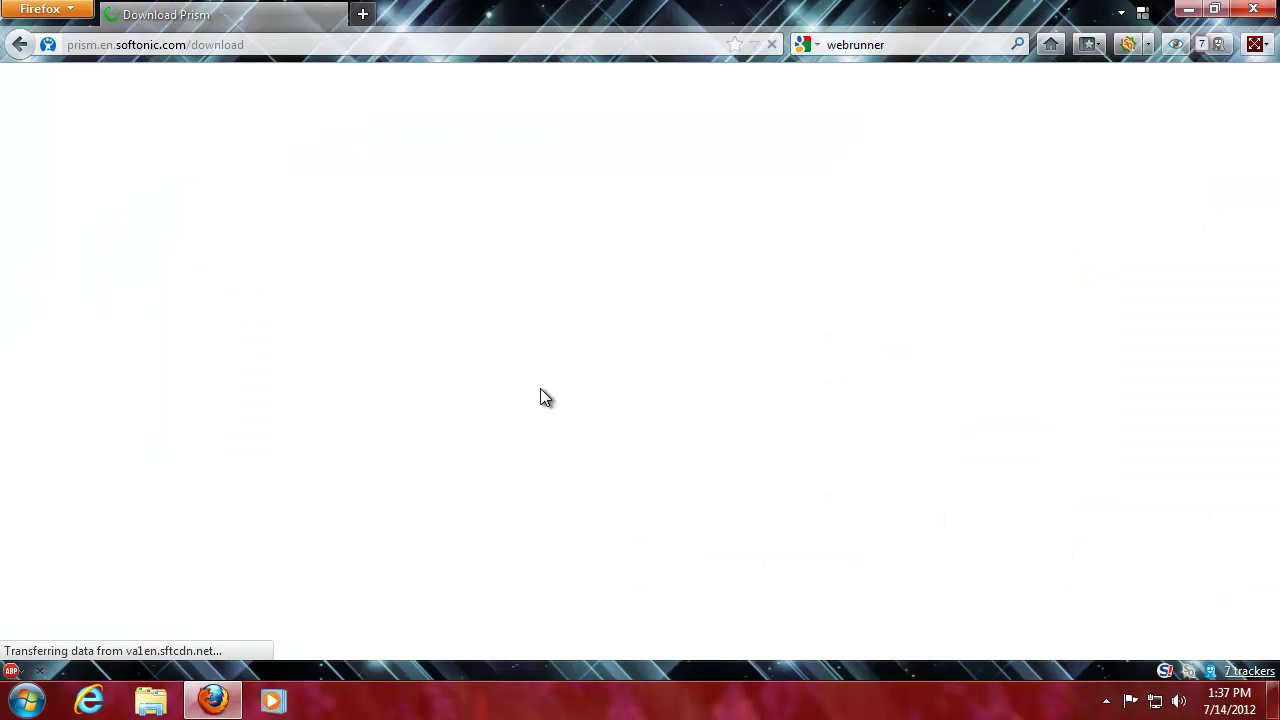
- Start the Prism download, bringing up the SoftonicDownloader_for_prism.exe save prompt
scroll(488, 411, down, 1)
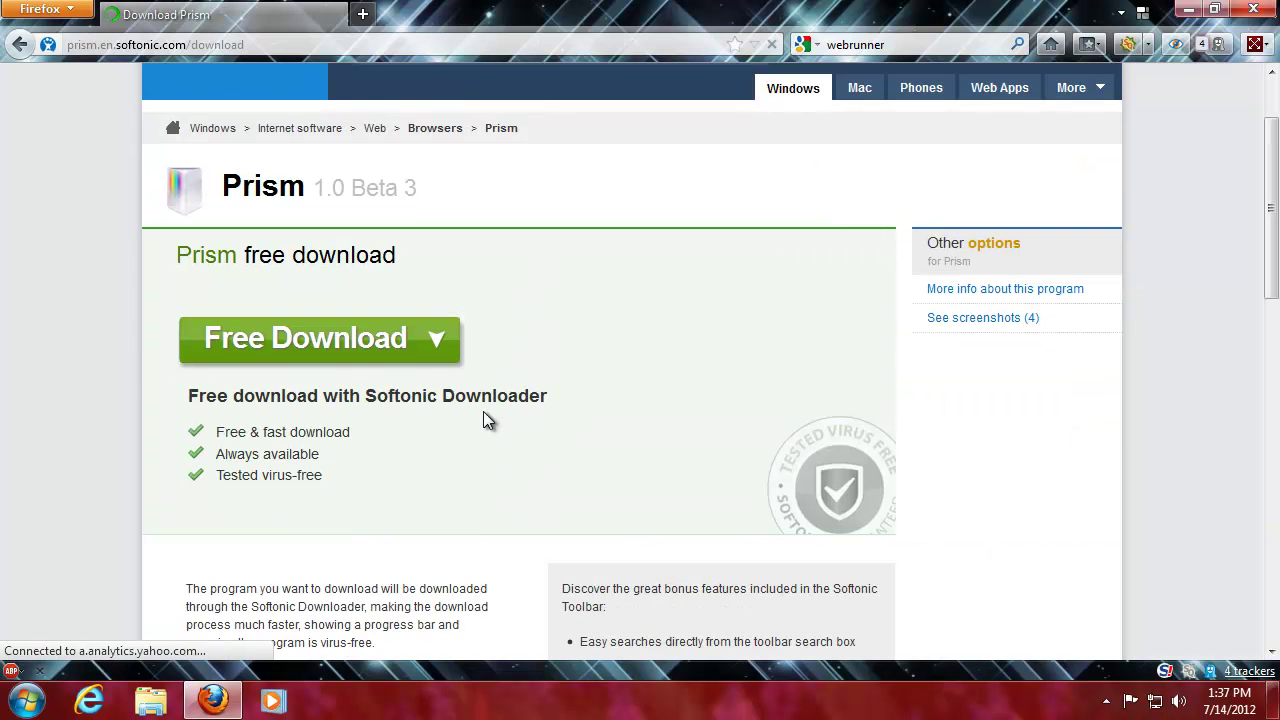
scroll(466, 380, down, 2)
scroll(502, 394, up, 1)
click(391, 240)
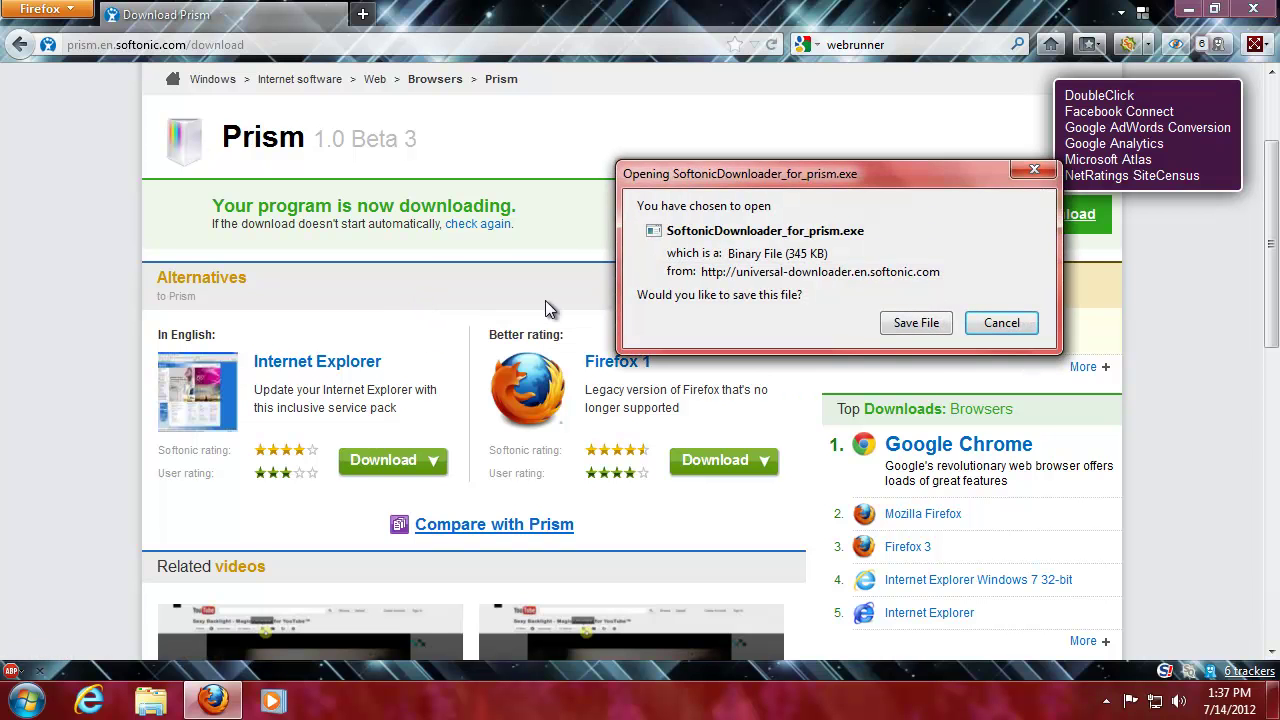
- Save SoftonicDownloader_for_prism.exe and resize and reposition the Downloads window
click(898, 324)
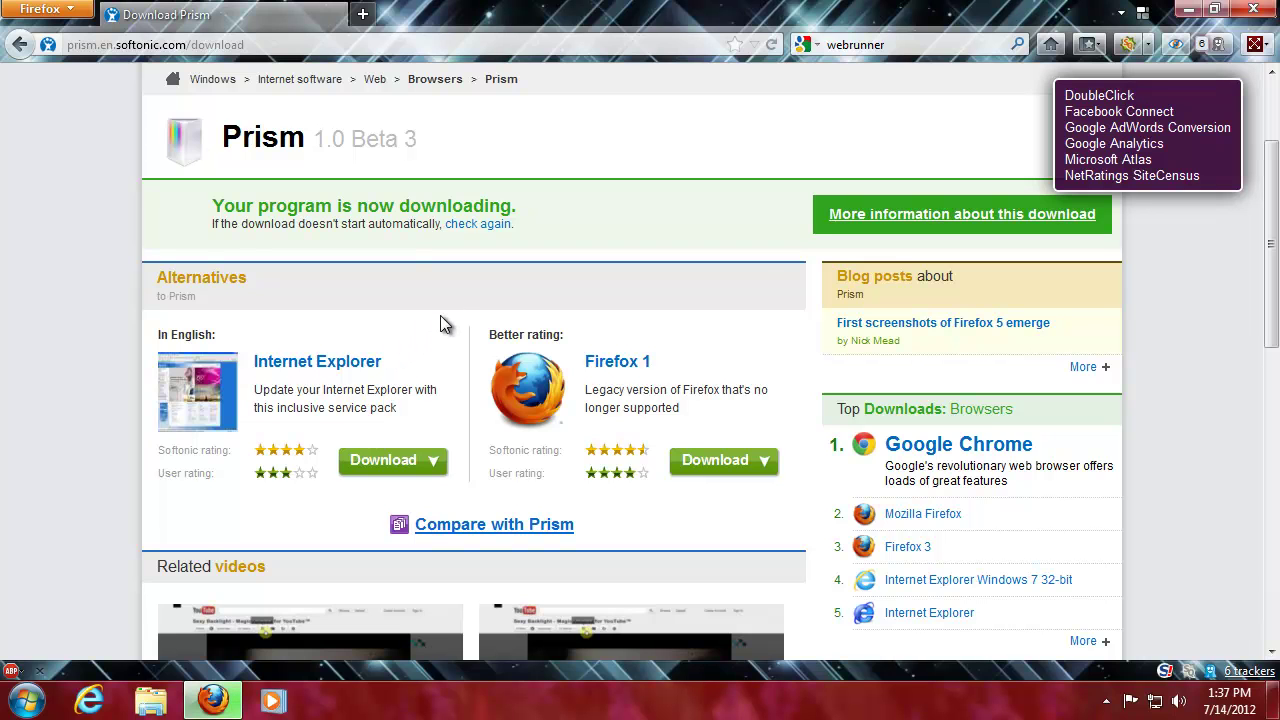
drag(122, 39, 803, 447)
drag(460, 13, 804, 193)
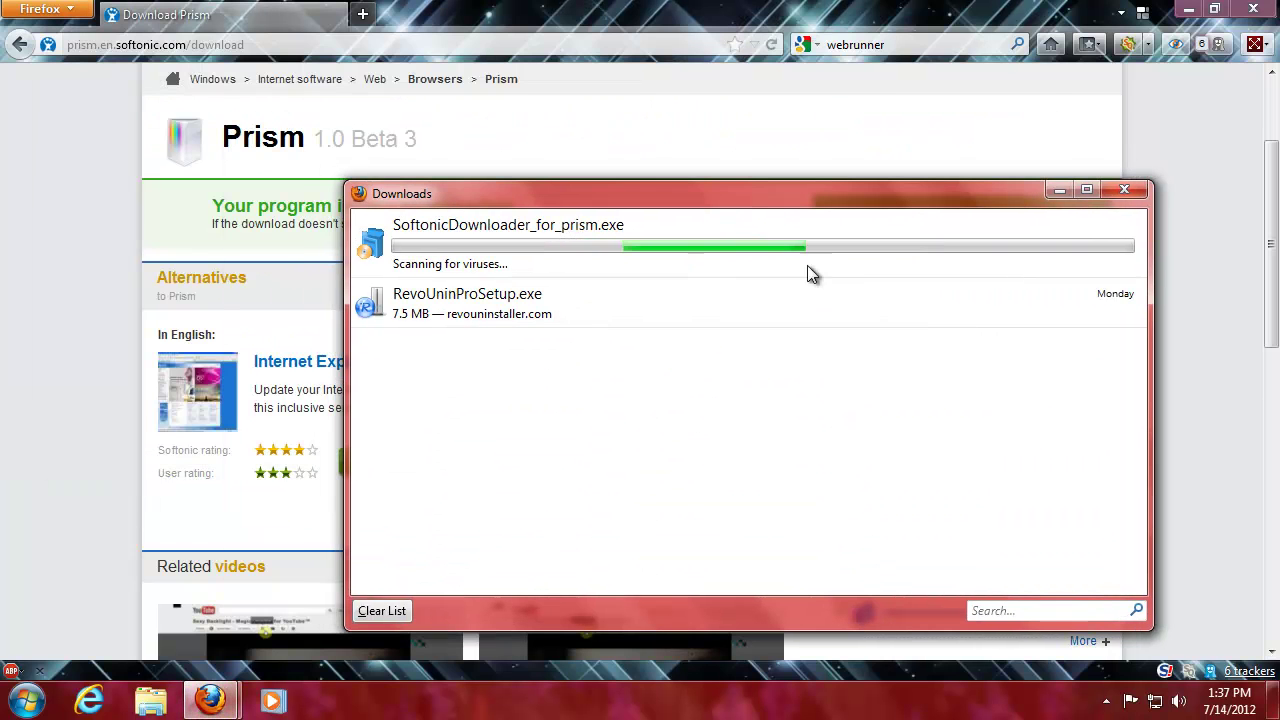
drag(1150, 627, 913, 527)
- Clear the finished downloads list, close the Downloads window, and minimise Firefox
click(470, 226)
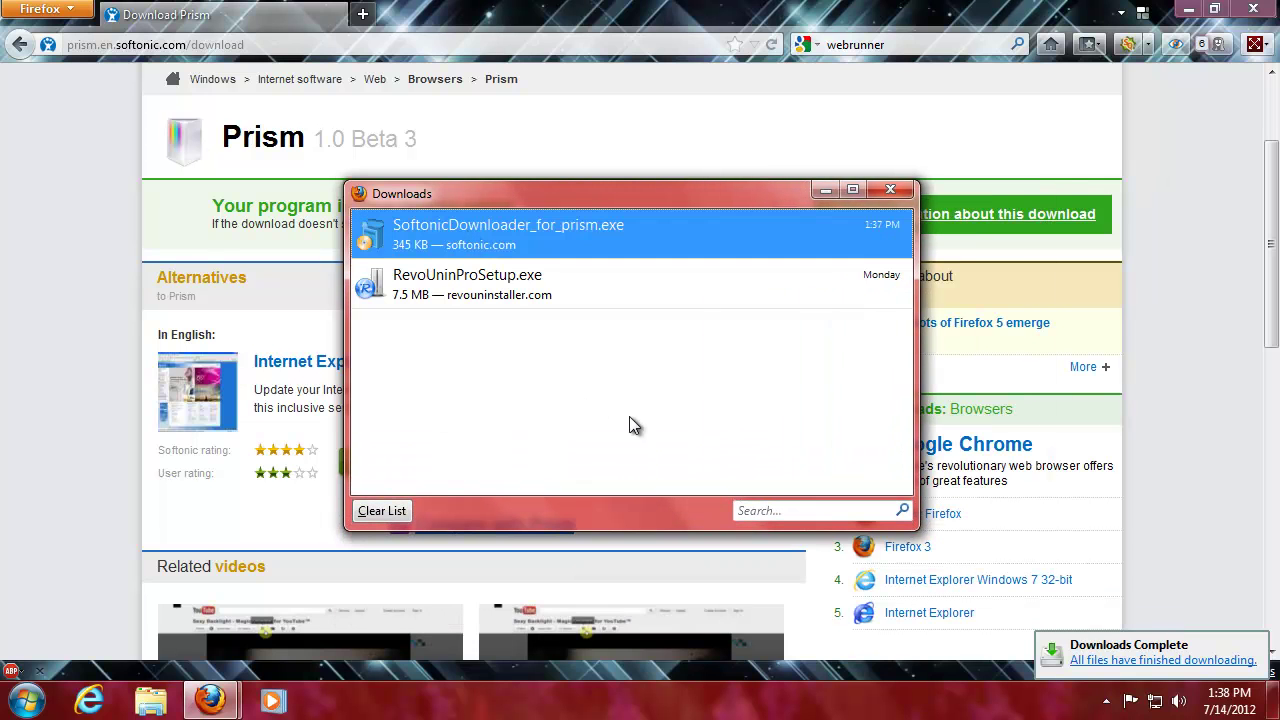
click(372, 513)
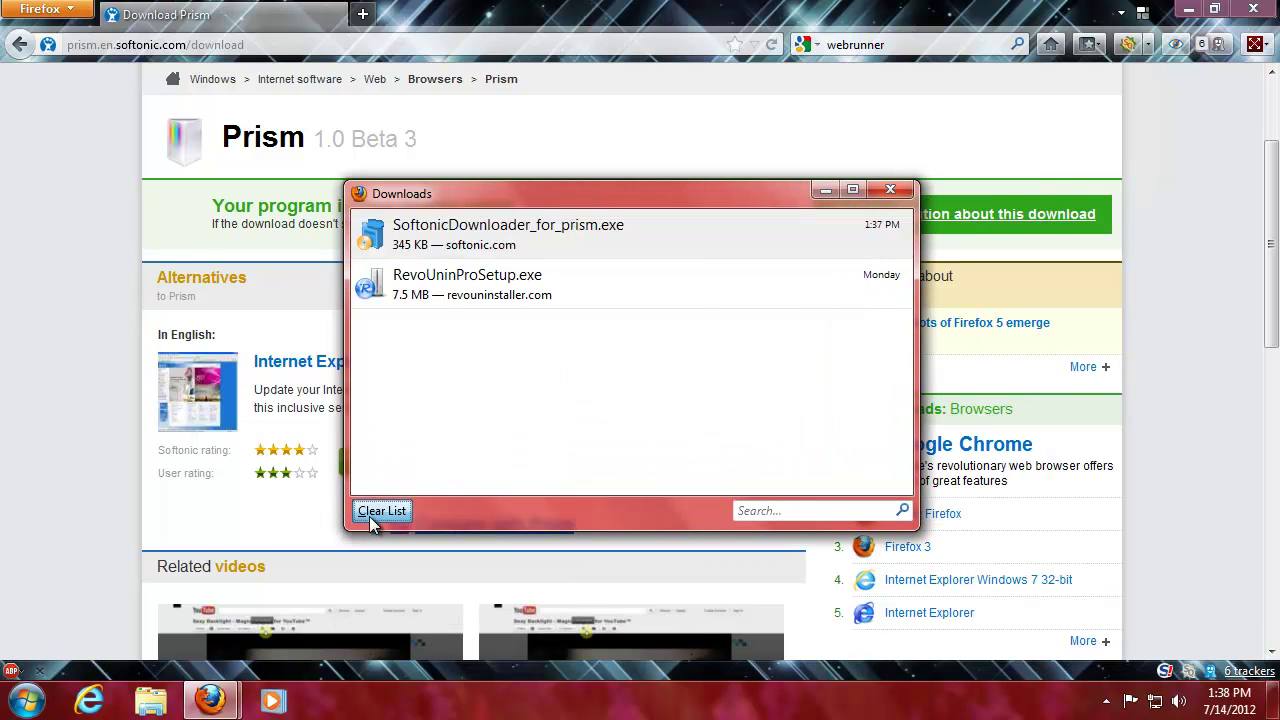
click(887, 190)
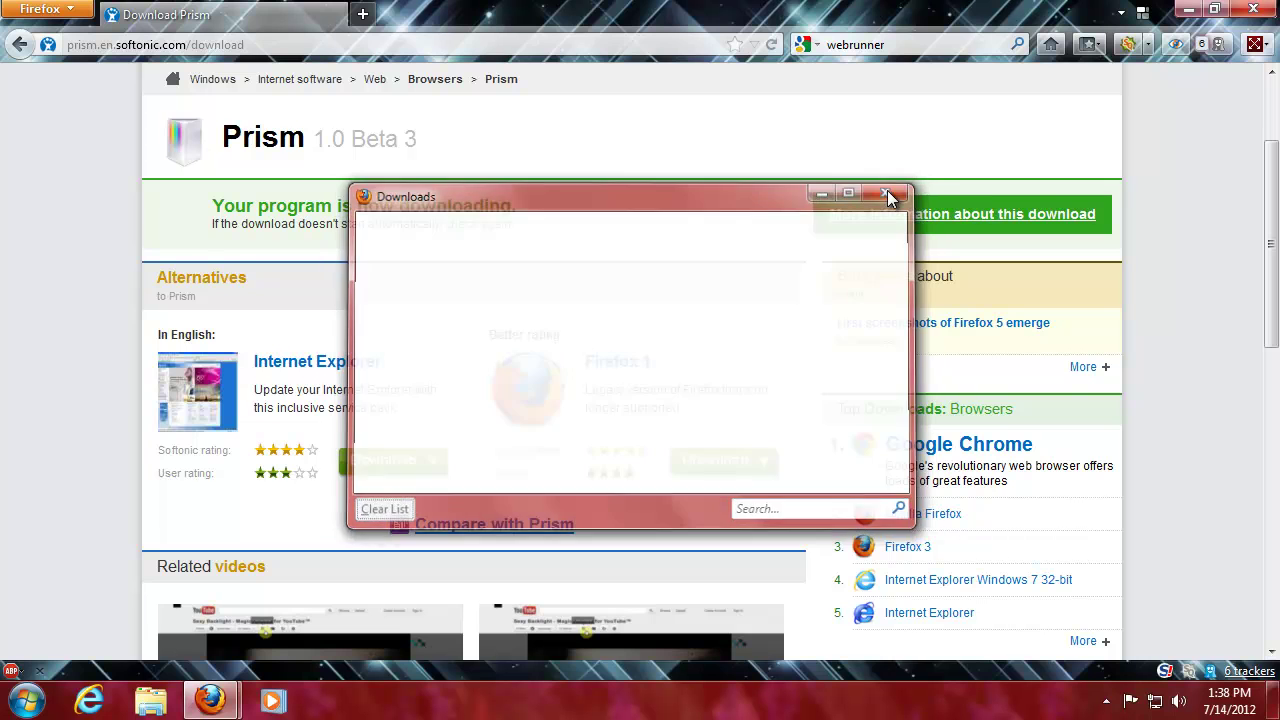
click(1188, 10)
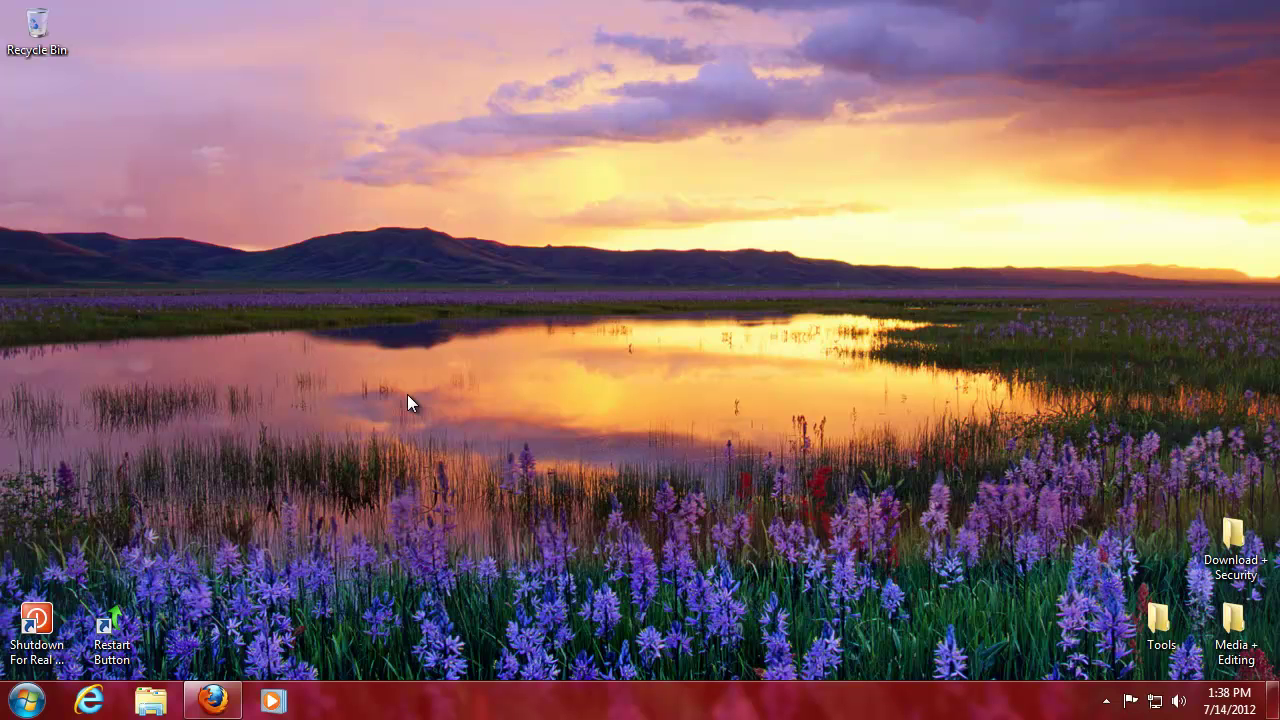
- Restore Firefox's Prism download page from the taskbar preview, then minimise it again
mouse_move(212, 698)
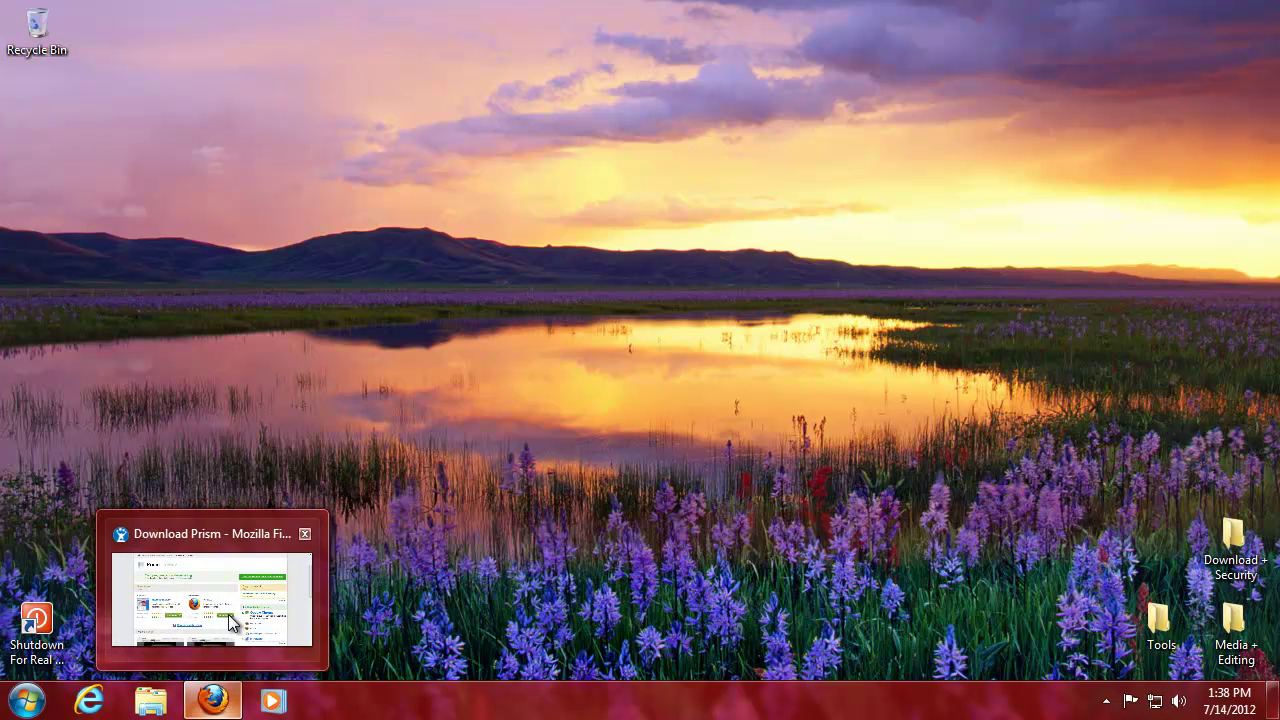
click(235, 625)
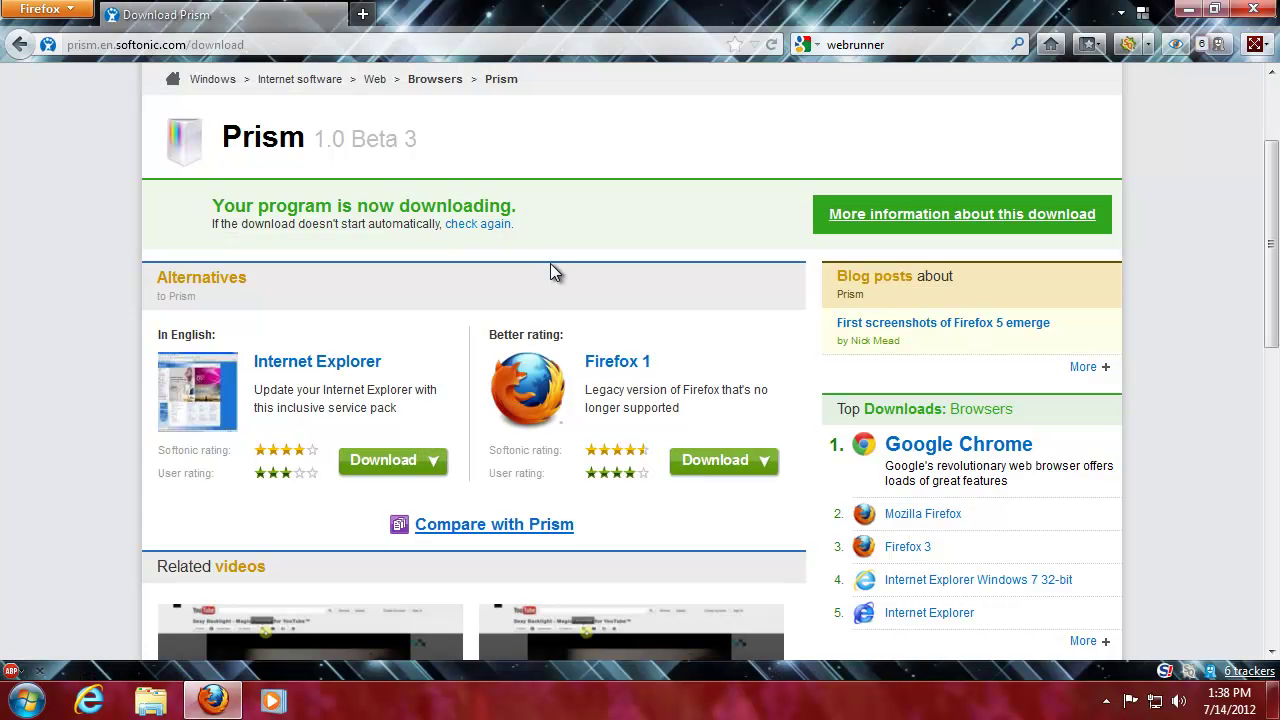
click(1186, 10)
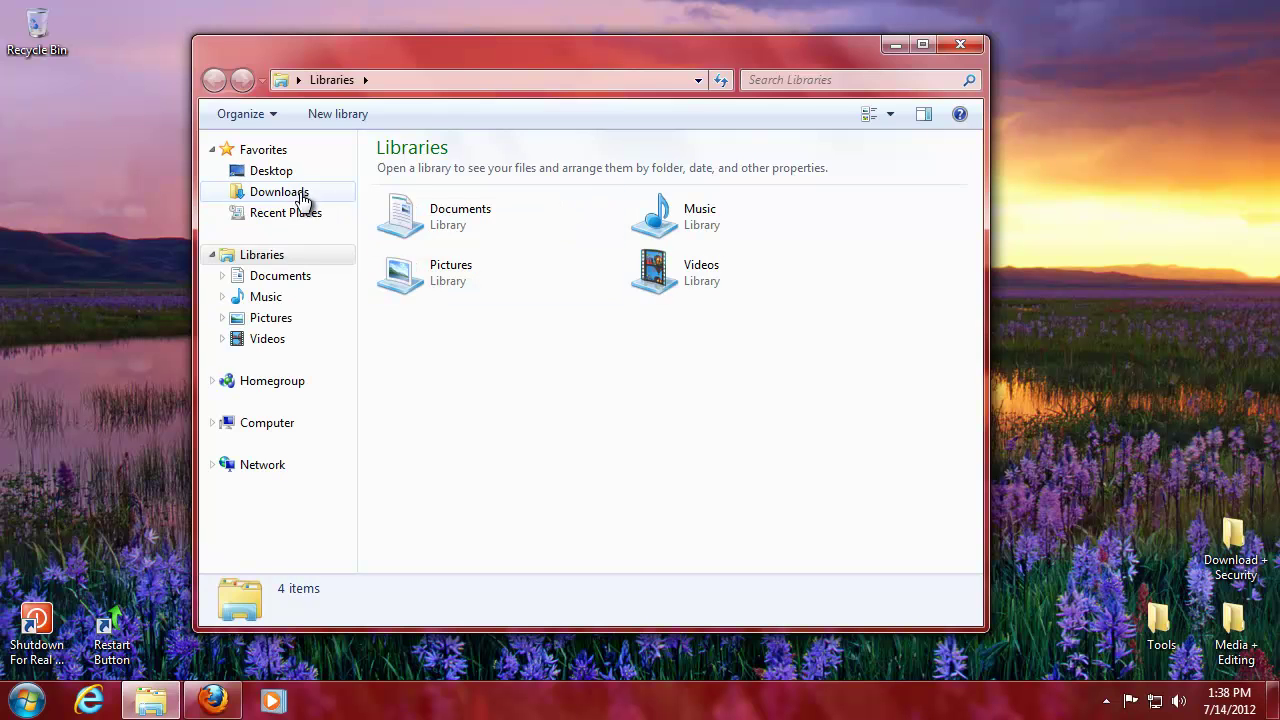
- Run SoftonicDownloader_for_prism from the Downloads folder, confirming the security warning
click(290, 192)
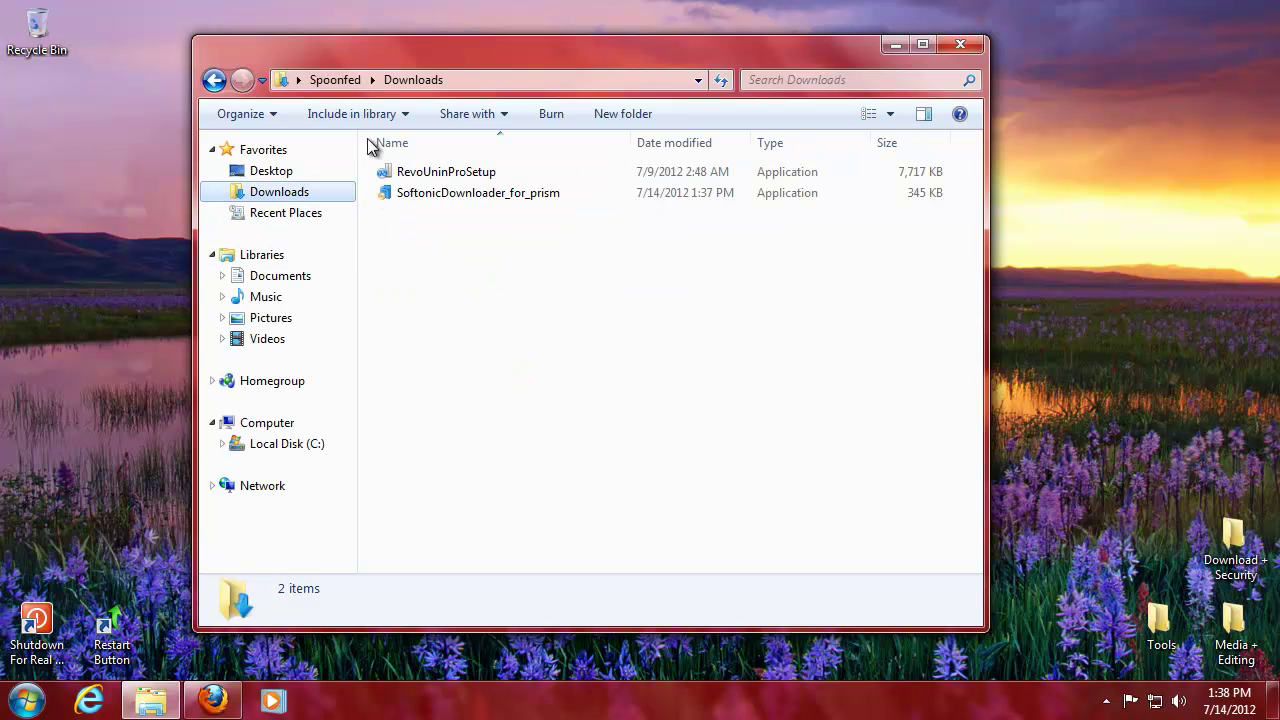
click(444, 195)
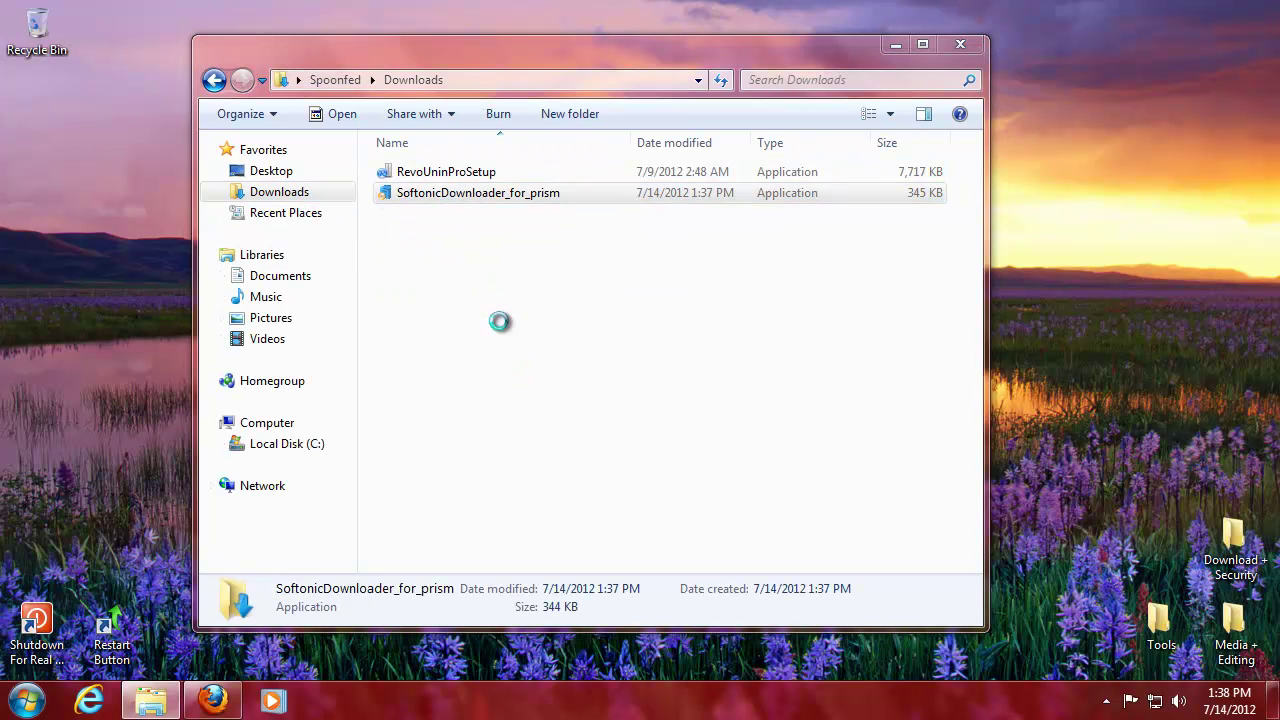
click(694, 364)
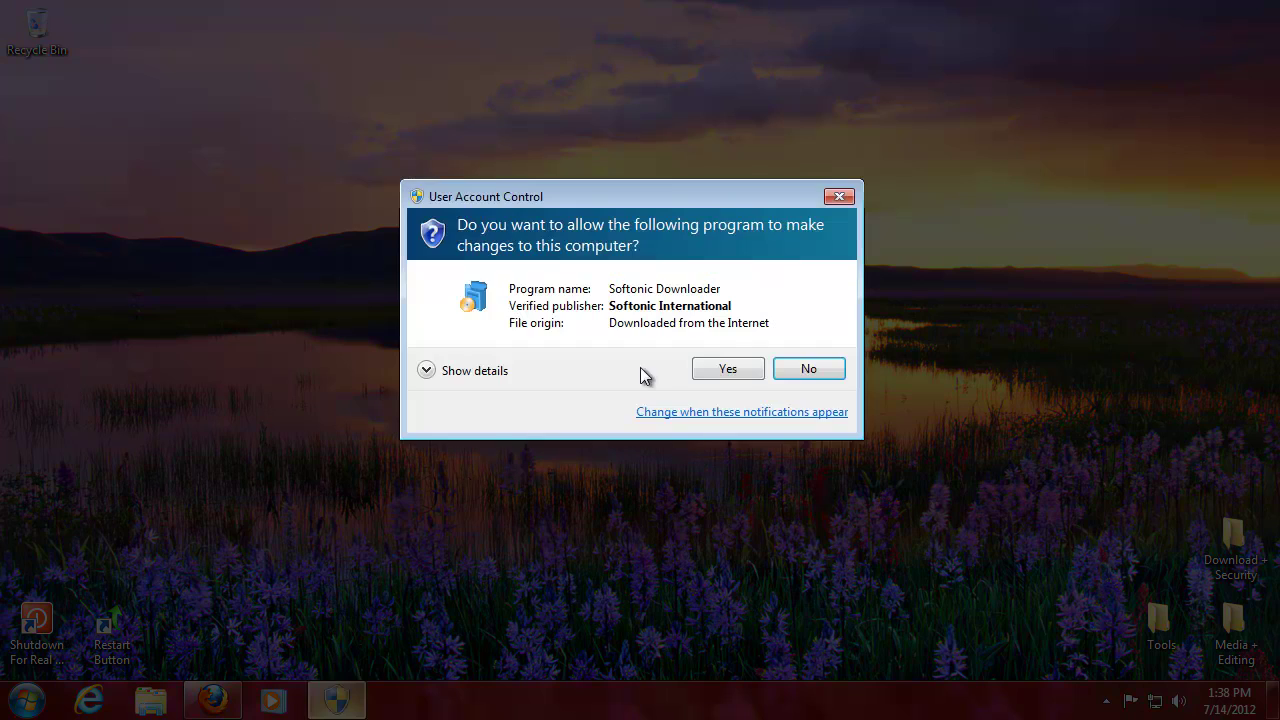
- Approve the User Account Control prompt for Softonic Downloader
click(739, 368)
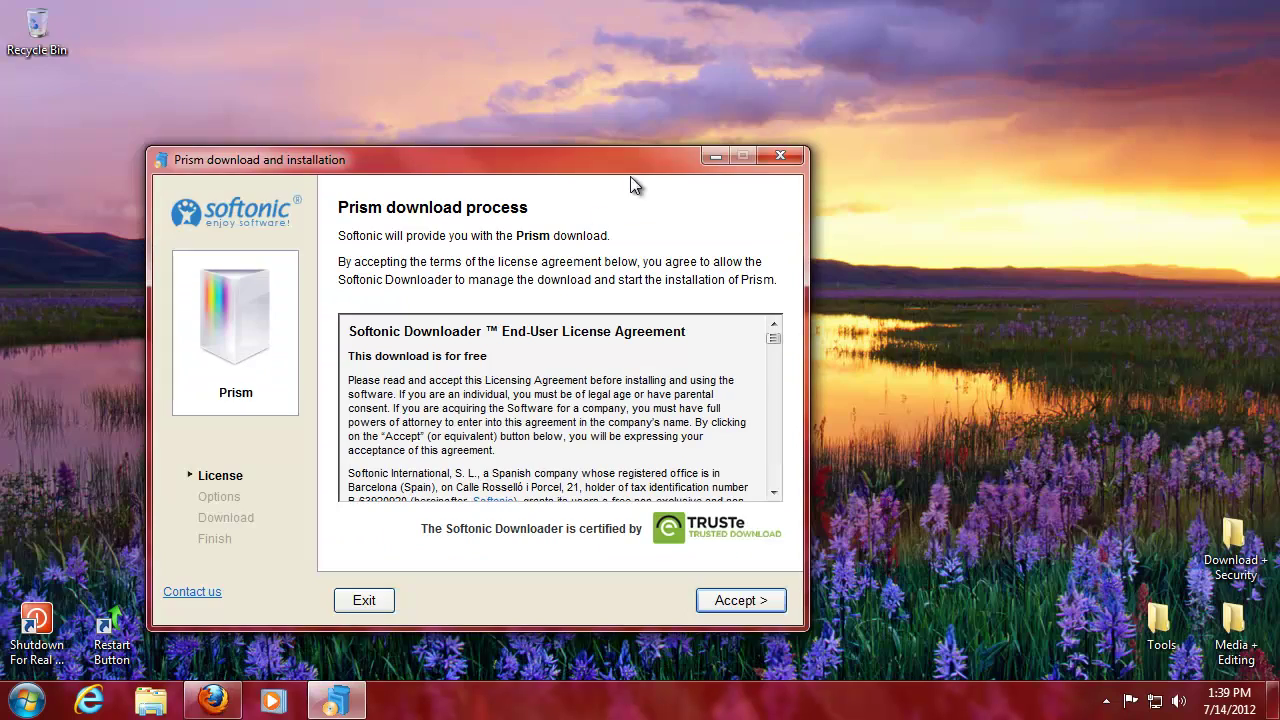
- Accept the Softonic Downloader licence agreement
drag(642, 162, 754, 98)
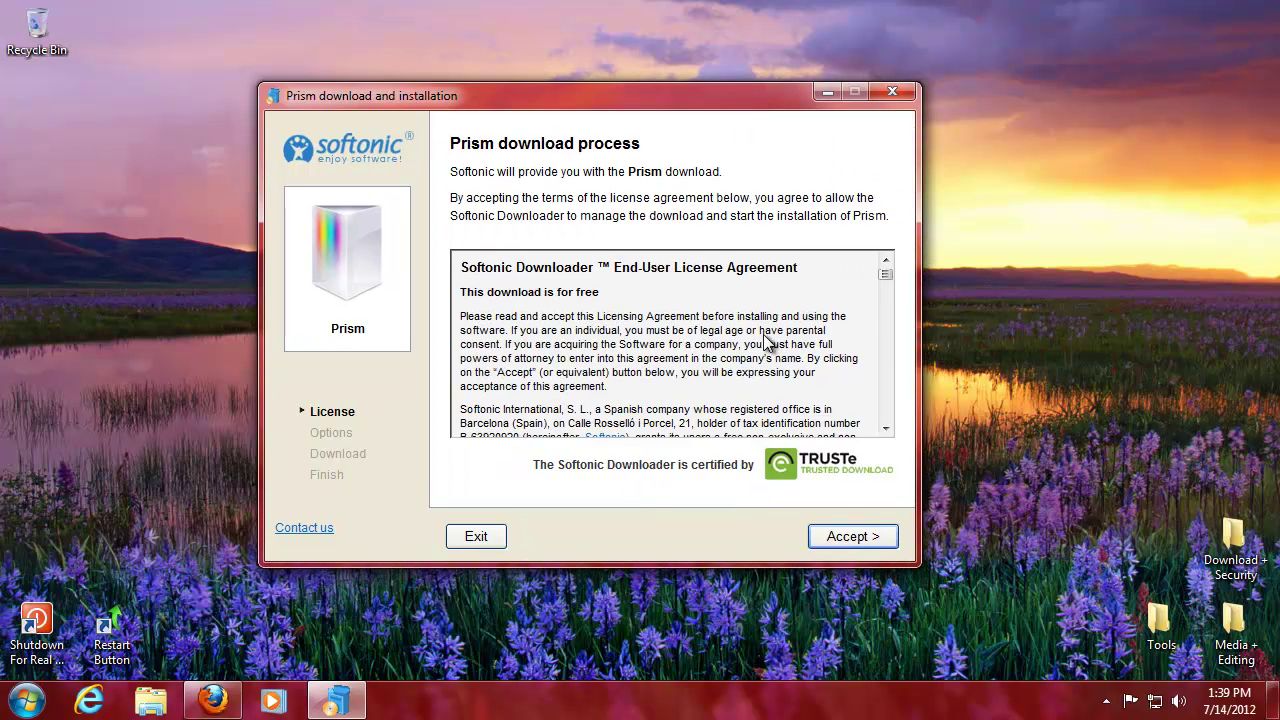
drag(885, 275, 898, 437)
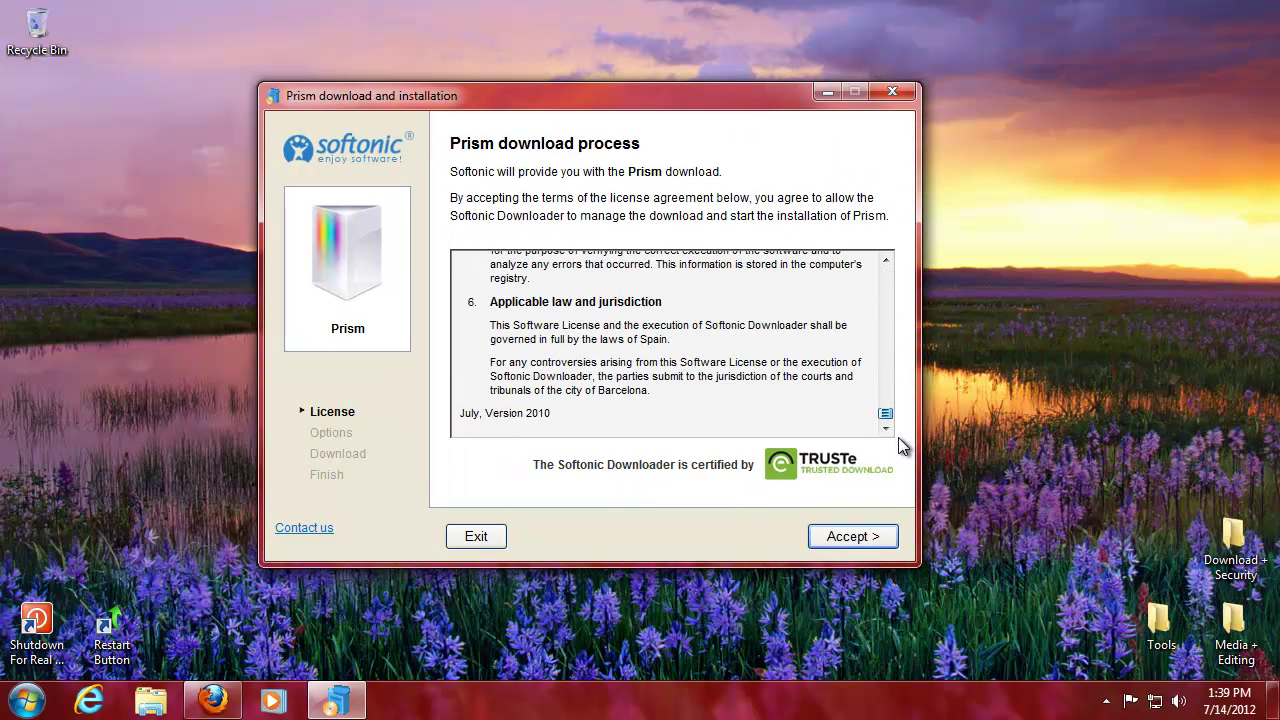
click(850, 537)
- Decline the Incredibar and RegClean Pro offers, download Prism 1.0, and exit the installer
click(458, 294)
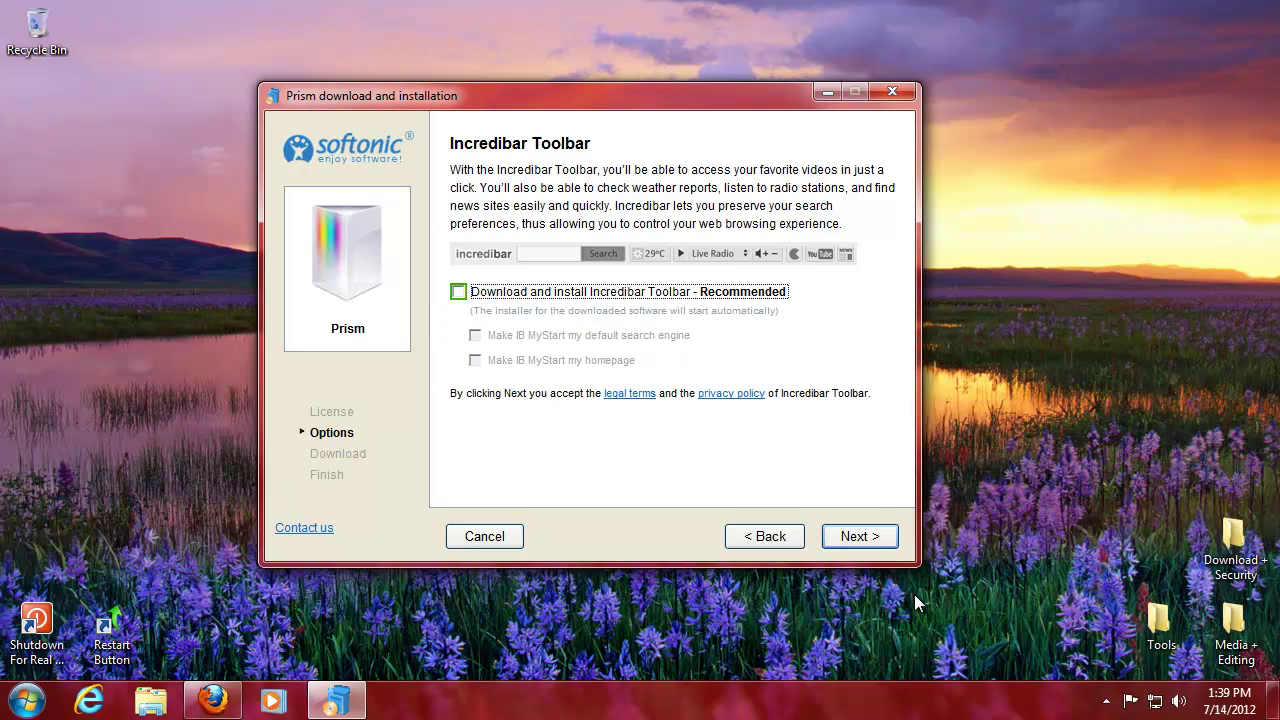
click(868, 540)
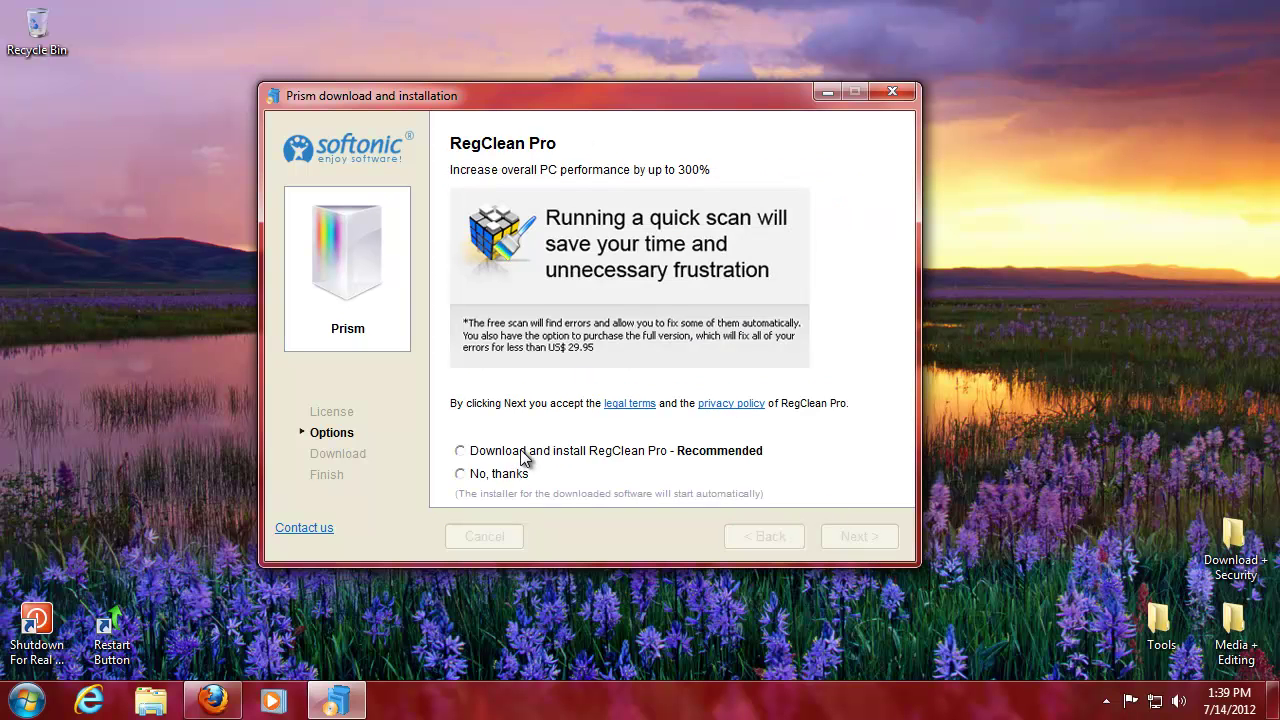
click(464, 477)
click(852, 540)
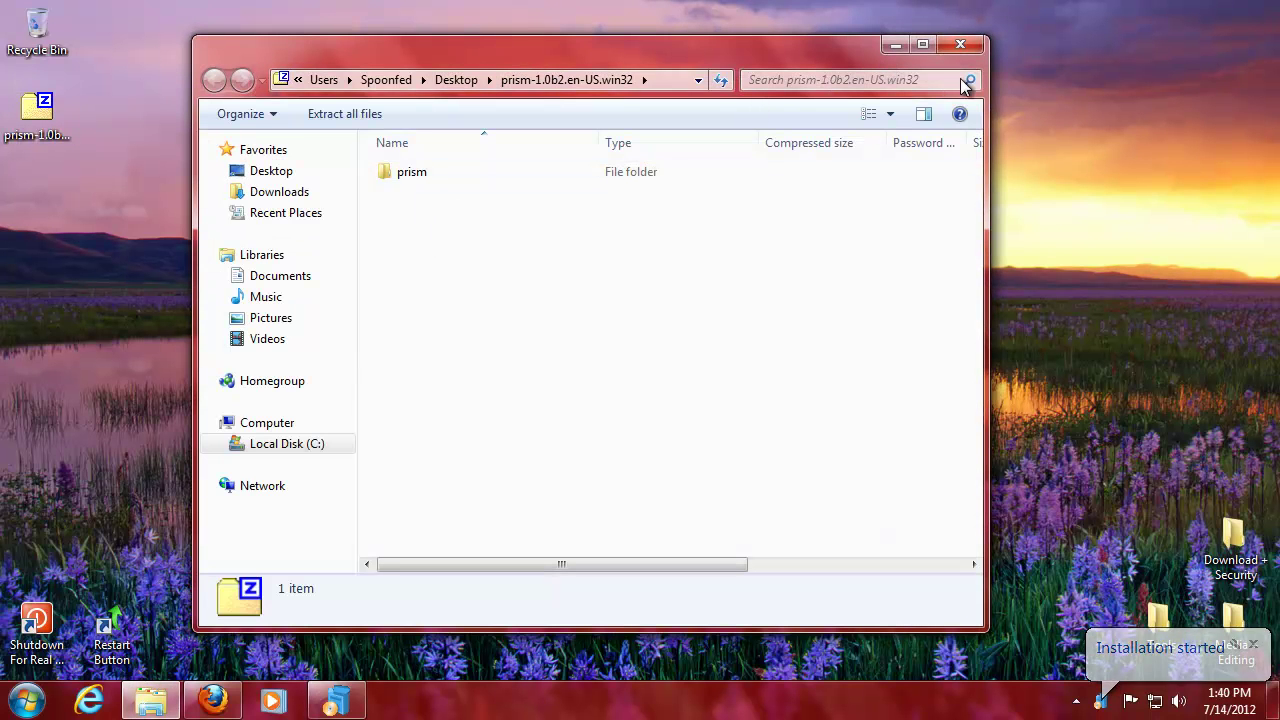
click(977, 52)
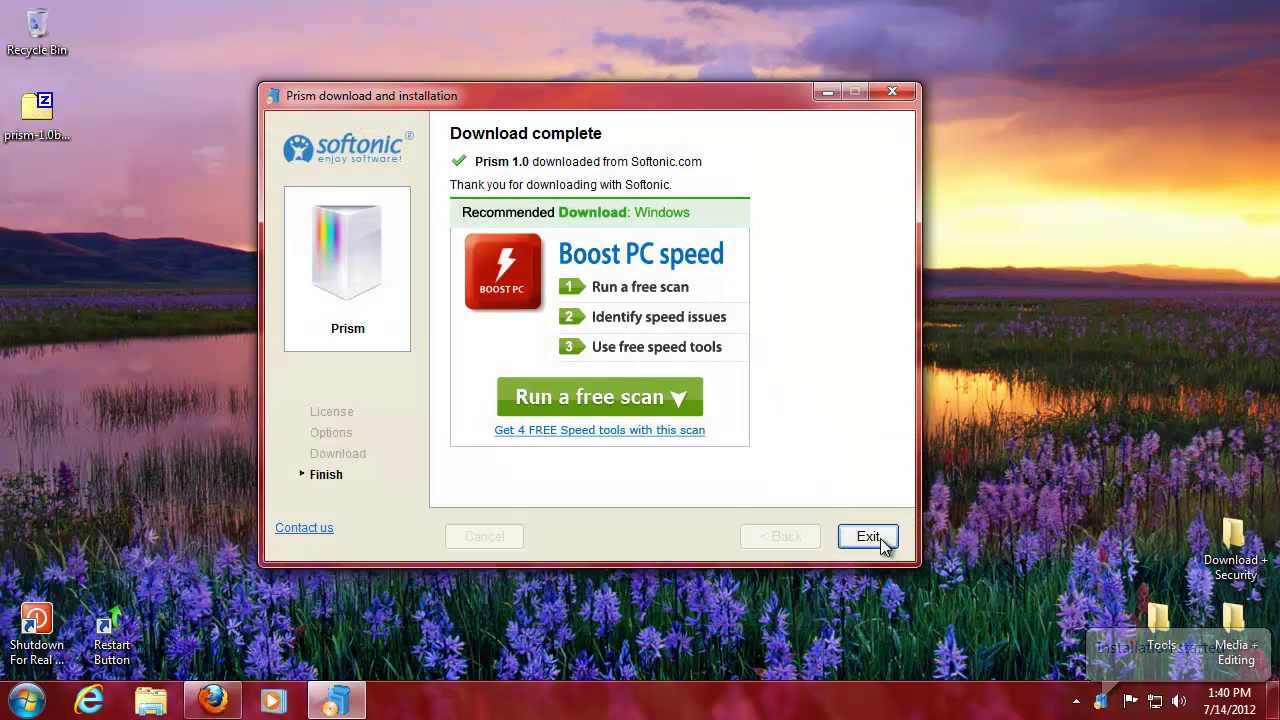
- Close the Softonic installer and open, then cancel, 7-Zip's extraction dialog for the Prism zip
click(870, 537)
right_click(21, 98)
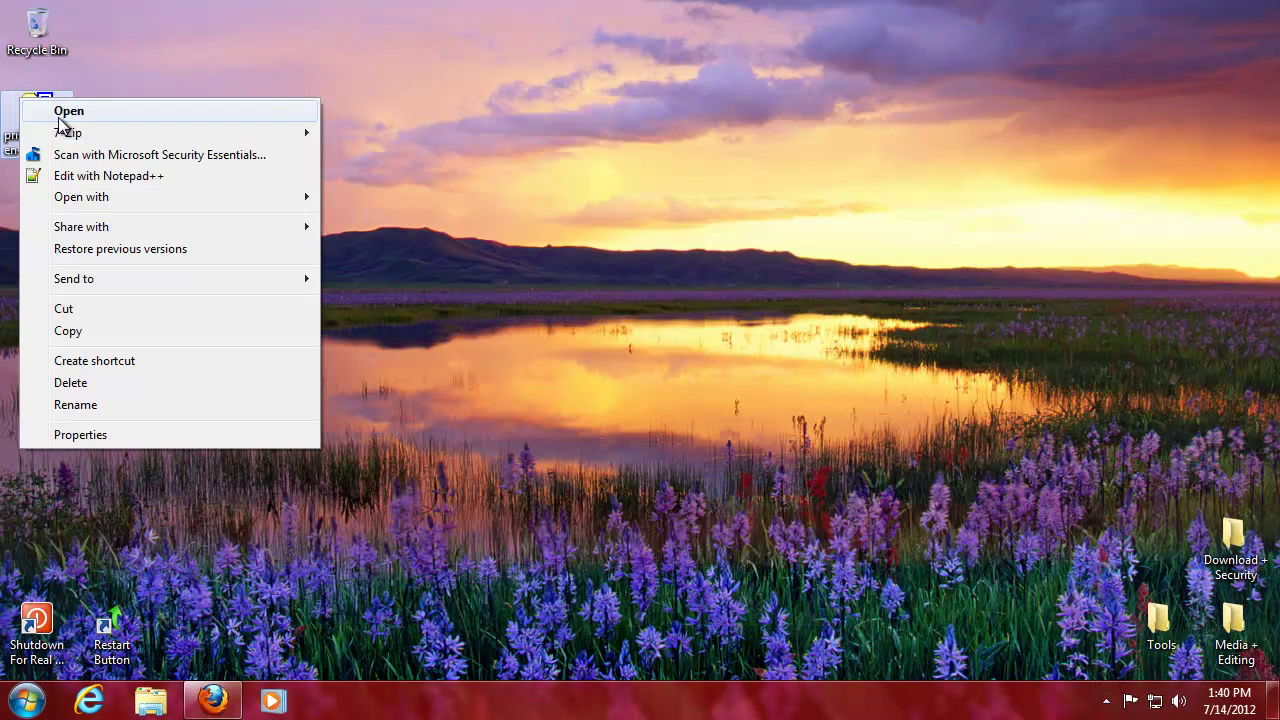
mouse_move(126, 135)
click(417, 155)
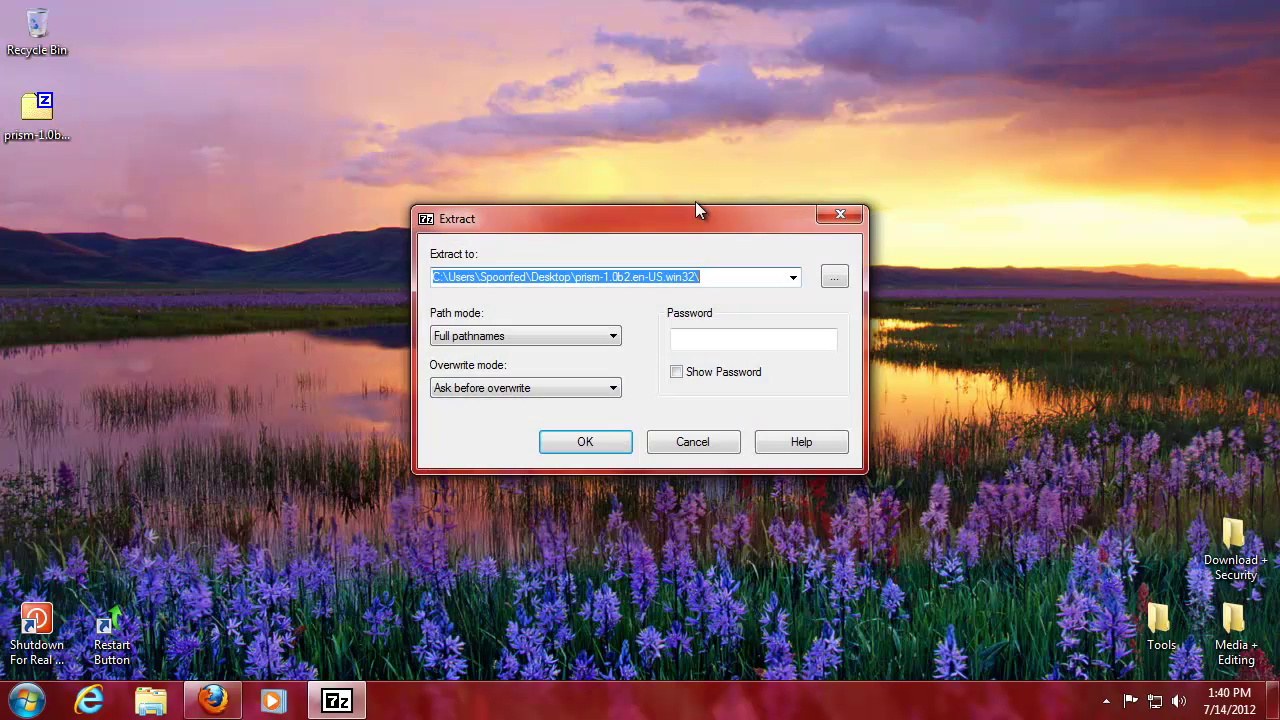
click(840, 214)
- Extract the Prism archive here on the desktop and start deleting the leftover zip
right_click(30, 127)
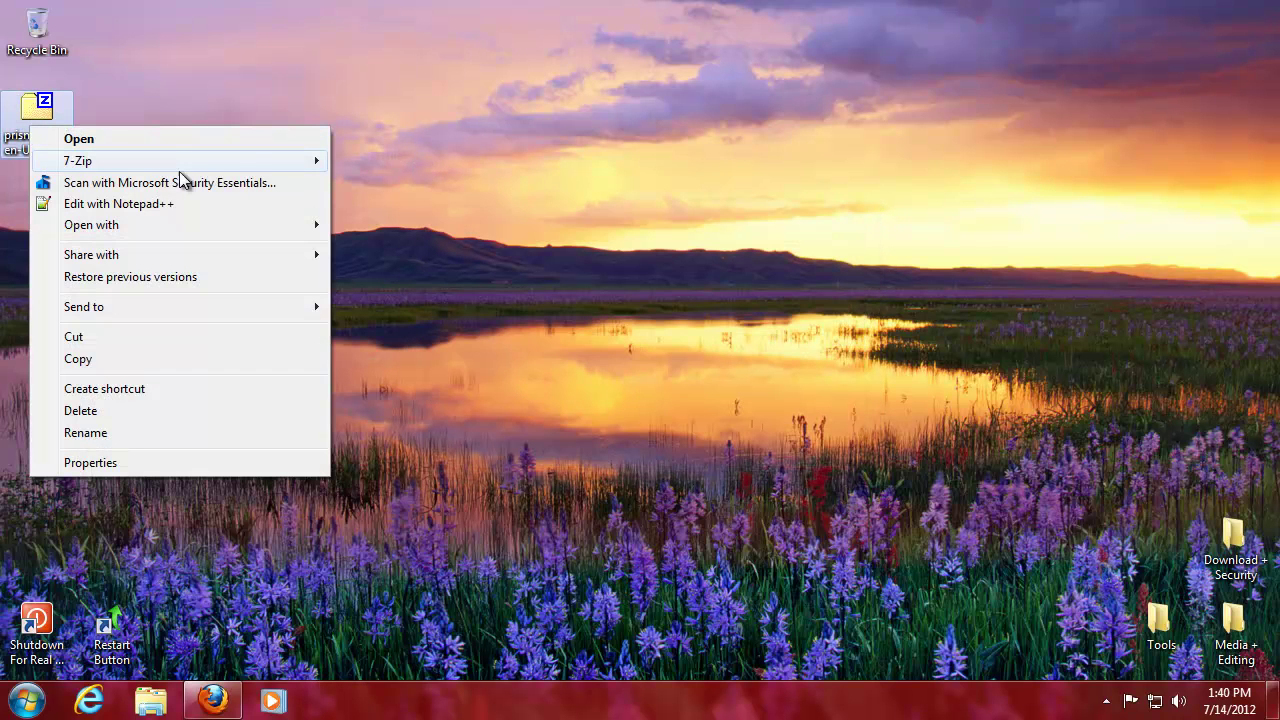
mouse_move(295, 168)
click(403, 205)
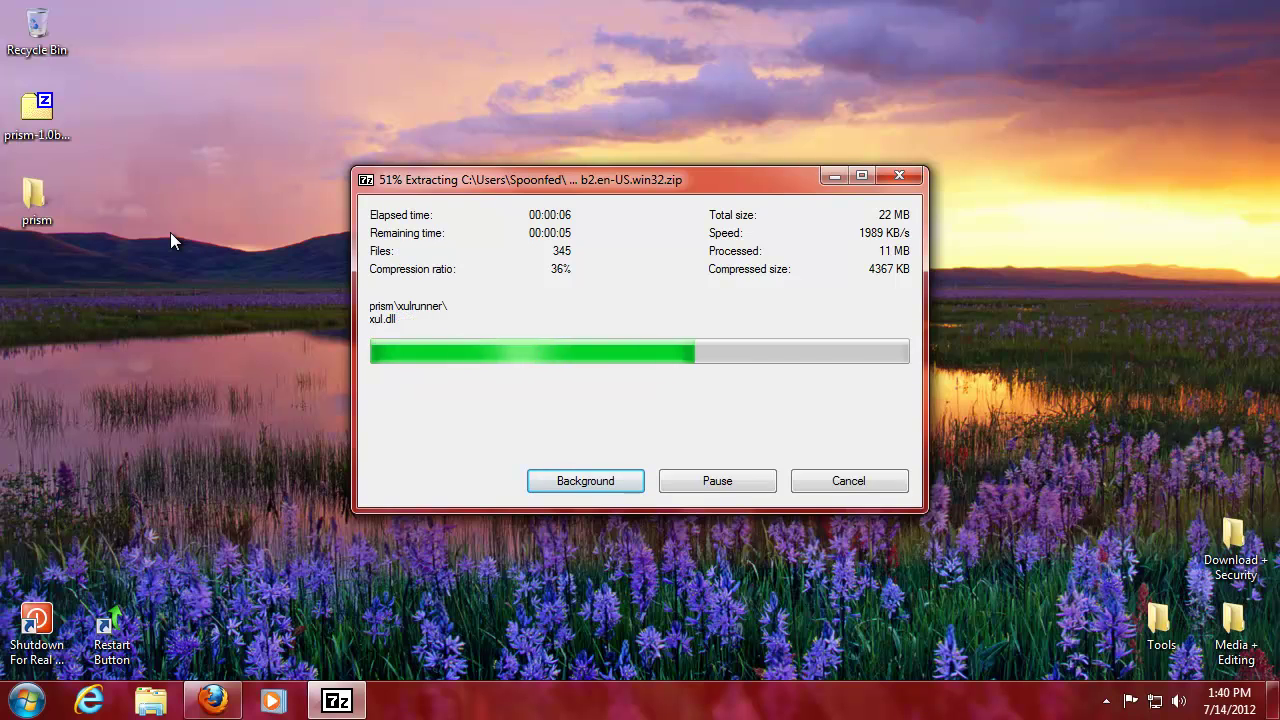
right_click(27, 120)
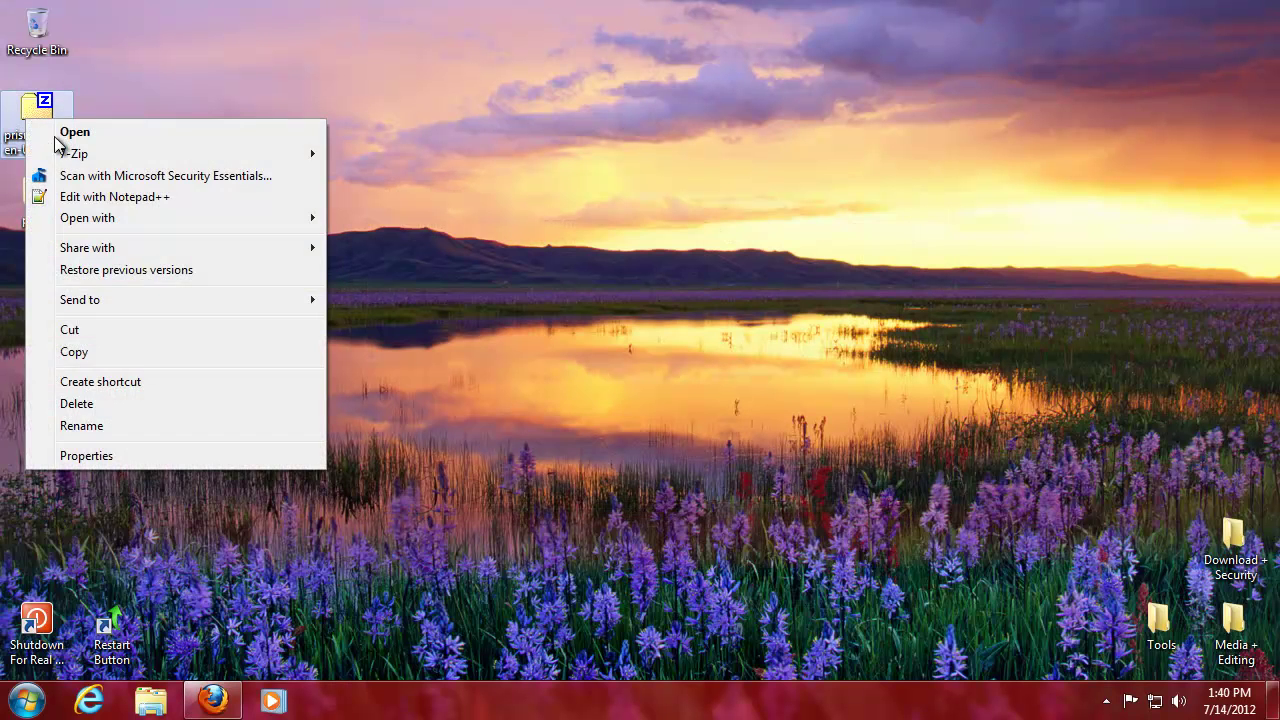
click(125, 403)
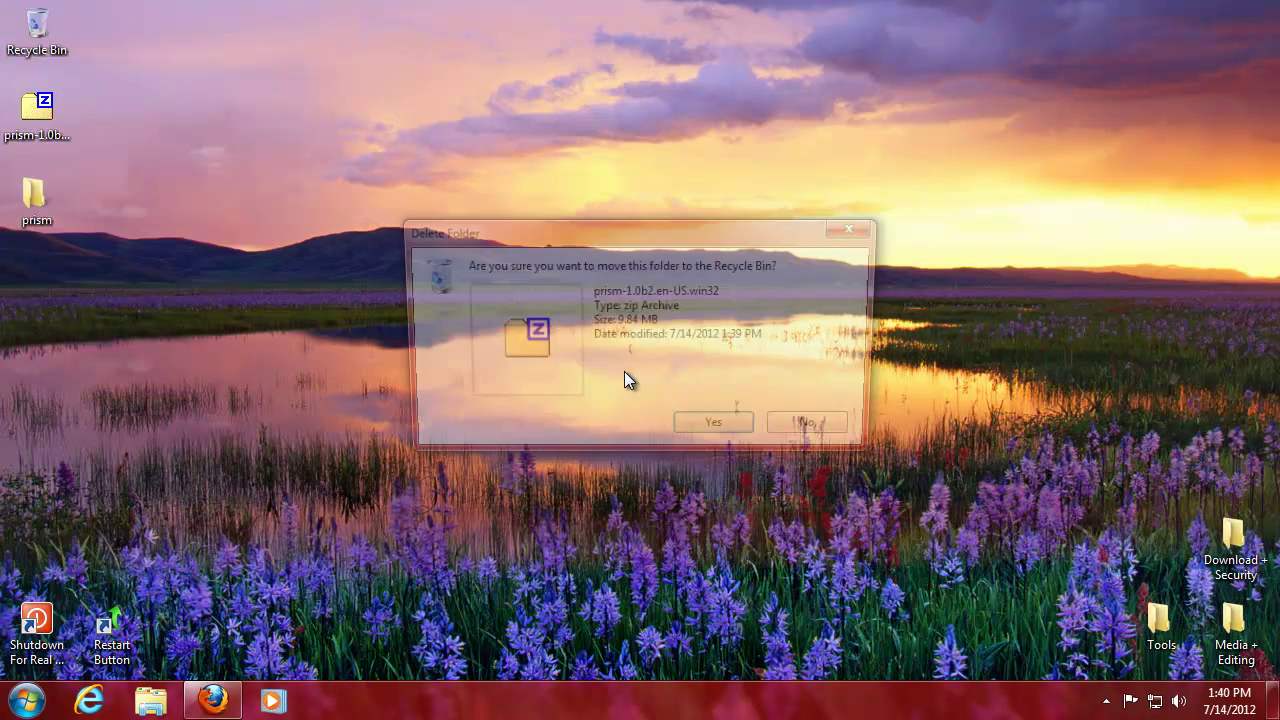
- Confirm recycling the zip and launch prism.exe from the extracted prism folder
click(688, 429)
double_click(36, 200)
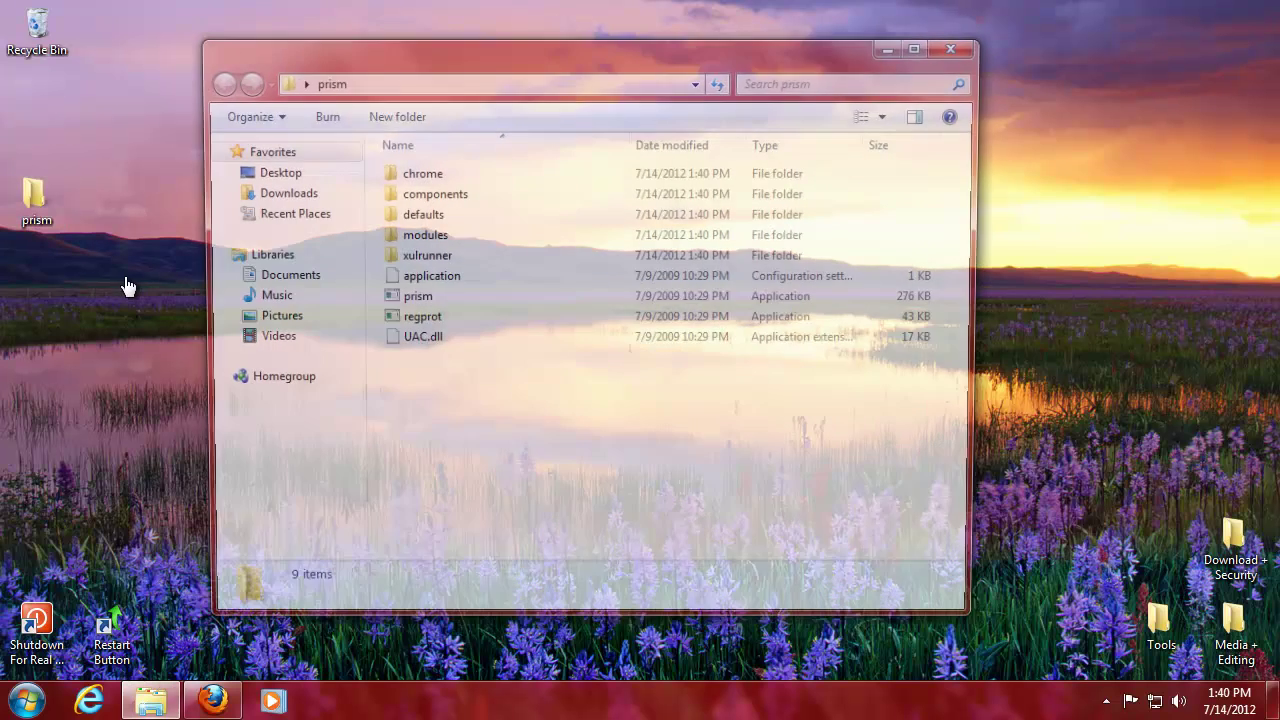
double_click(431, 297)
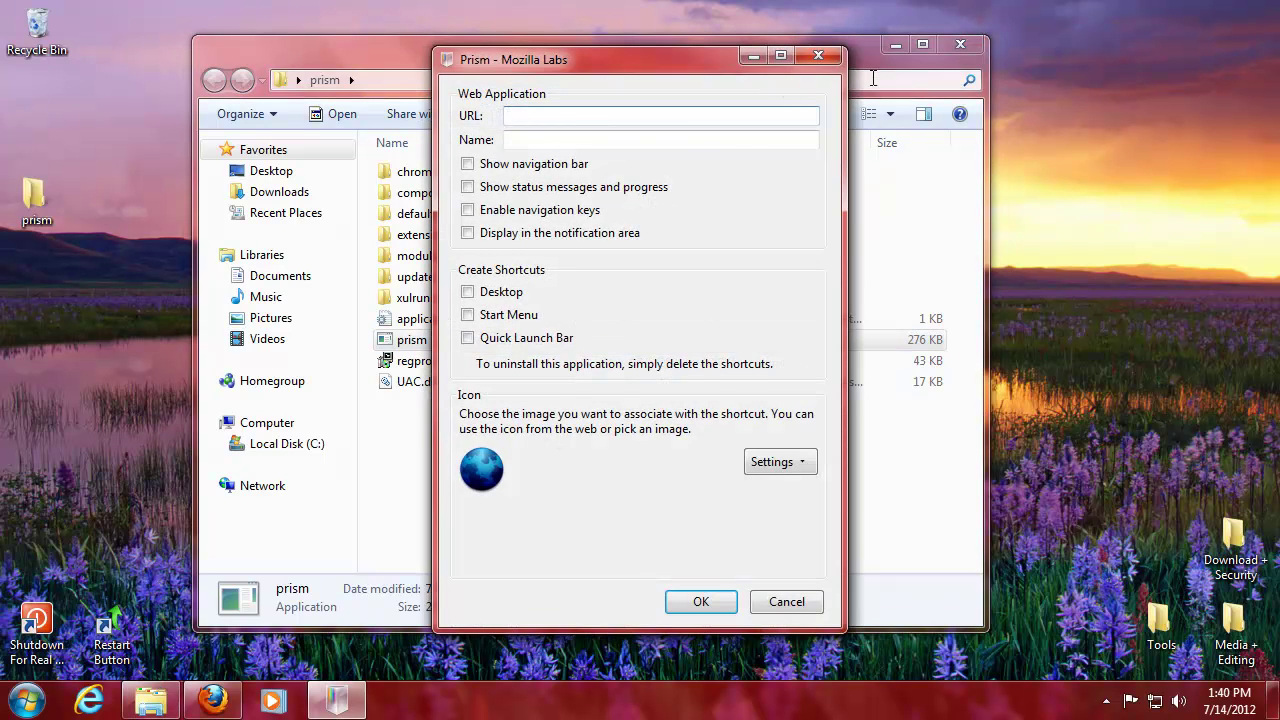
click(959, 48)
drag(595, 66, 639, 74)
- Move the prism folder into Tools, closing the Prism setup dialog that blocked the move
drag(36, 200, 1160, 625)
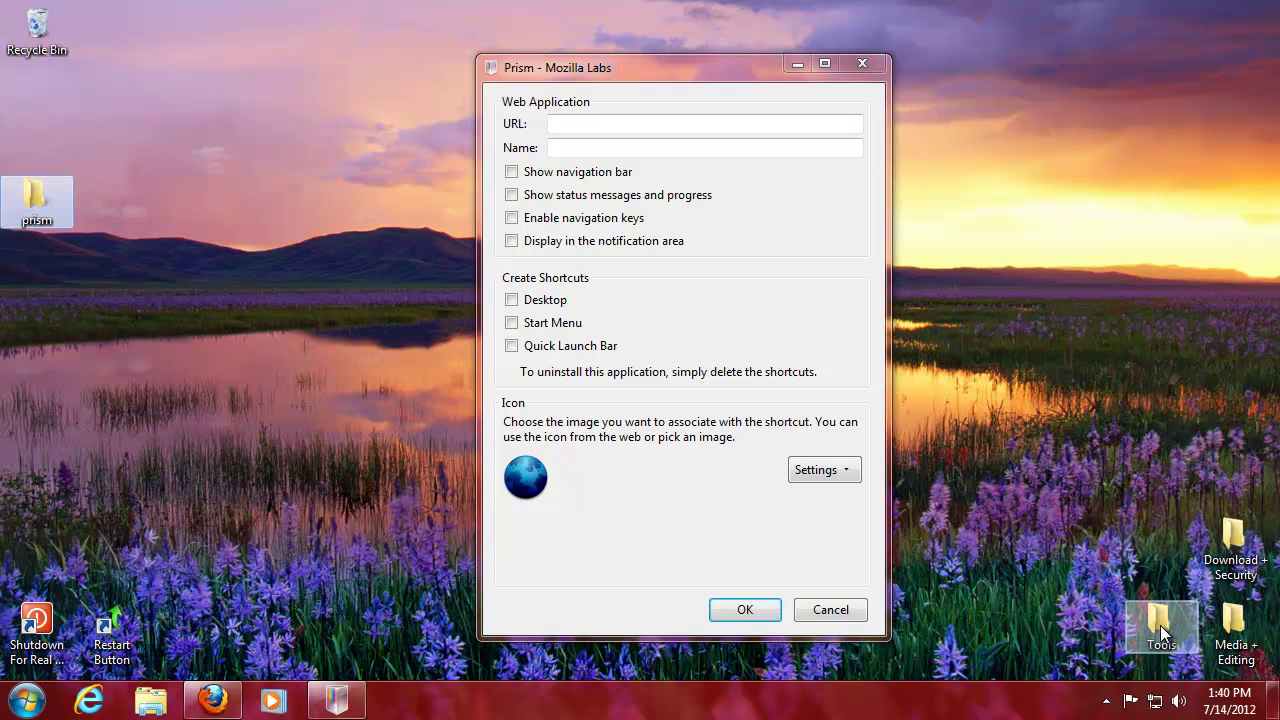
double_click(1160, 625)
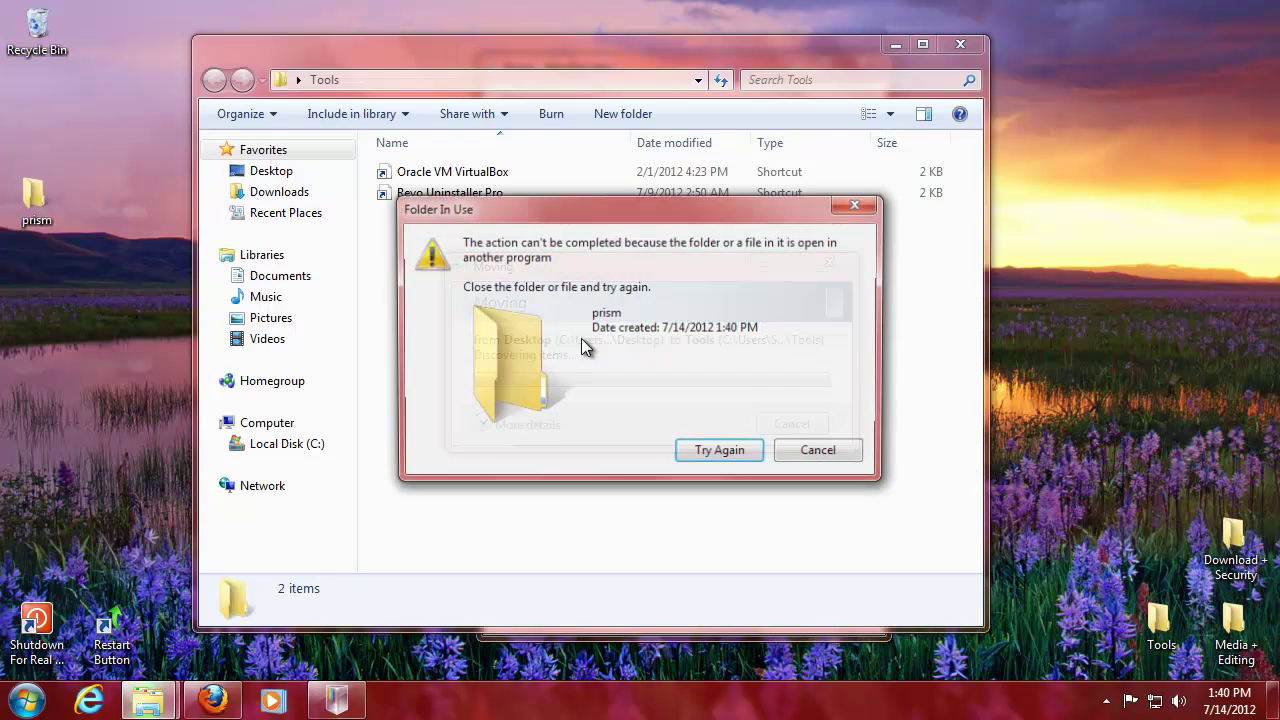
click(845, 452)
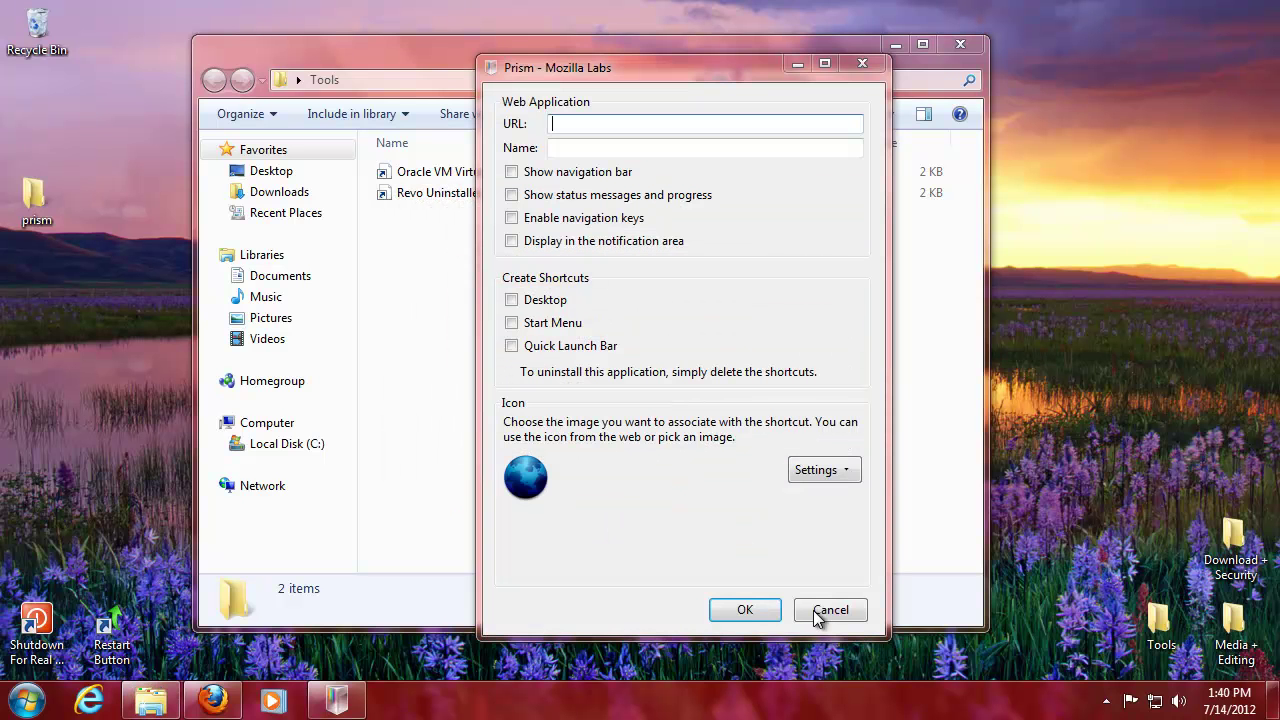
click(830, 609)
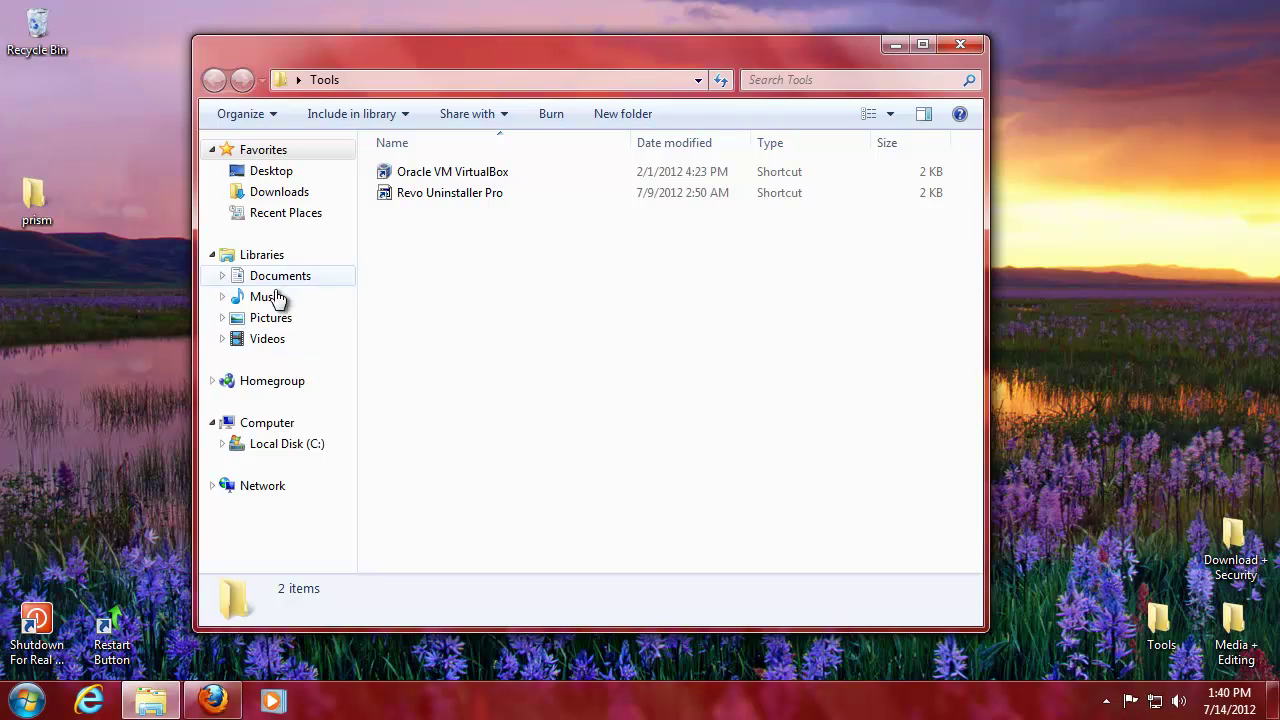
drag(40, 205, 433, 258)
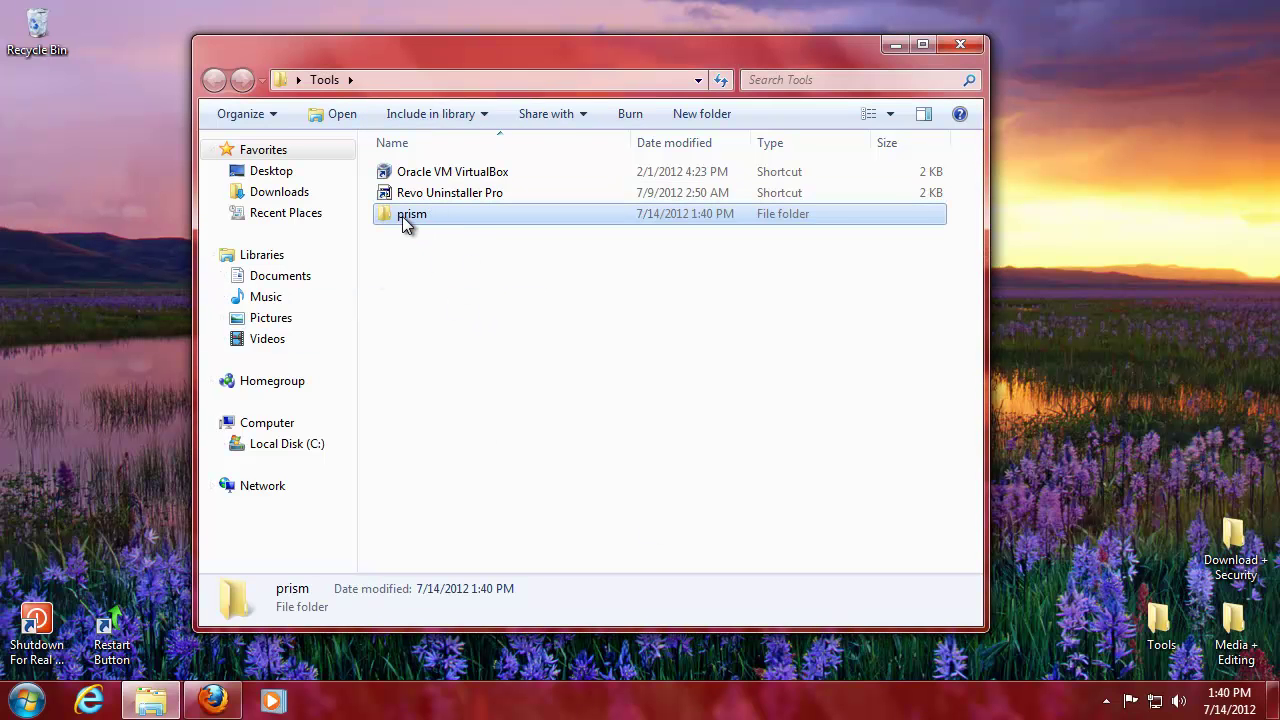
- Rename the folder from prism to Prism
click(402, 216)
click(398, 214)
key(Delete)
text(P)
click(352, 250)
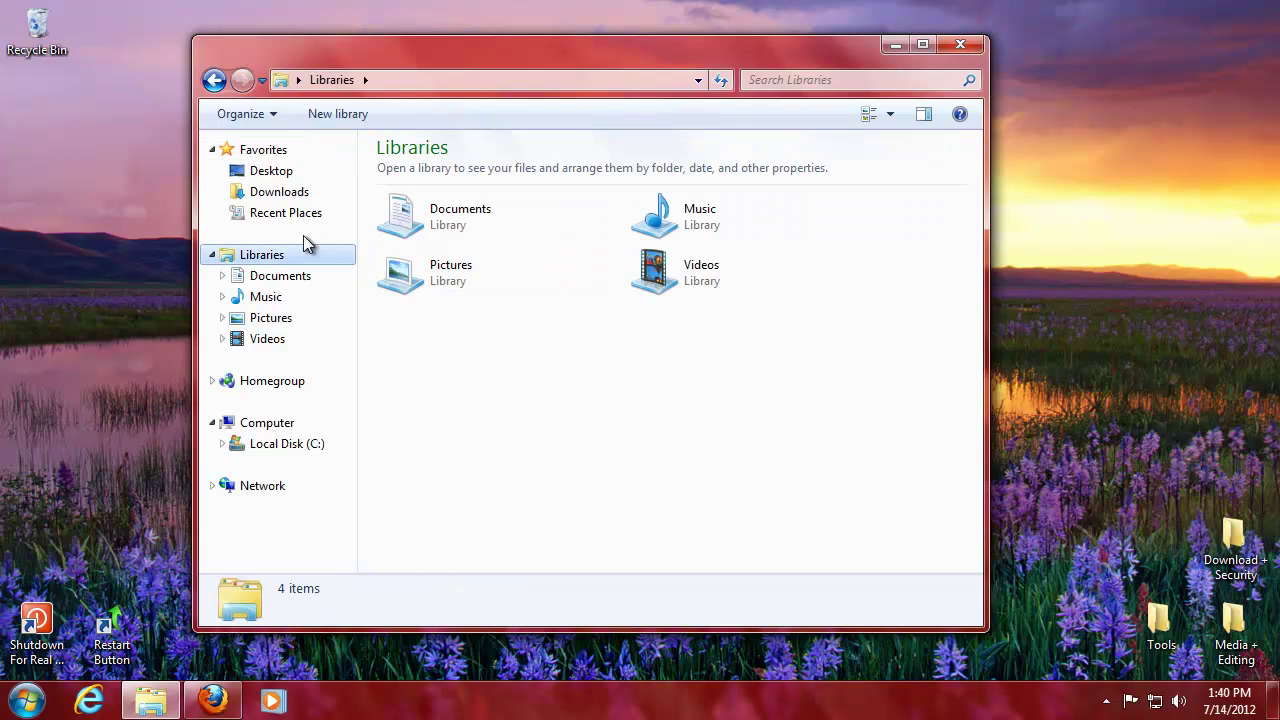
- Open the Prism folder in Tools, select the prism application, and close the window
click(214, 80)
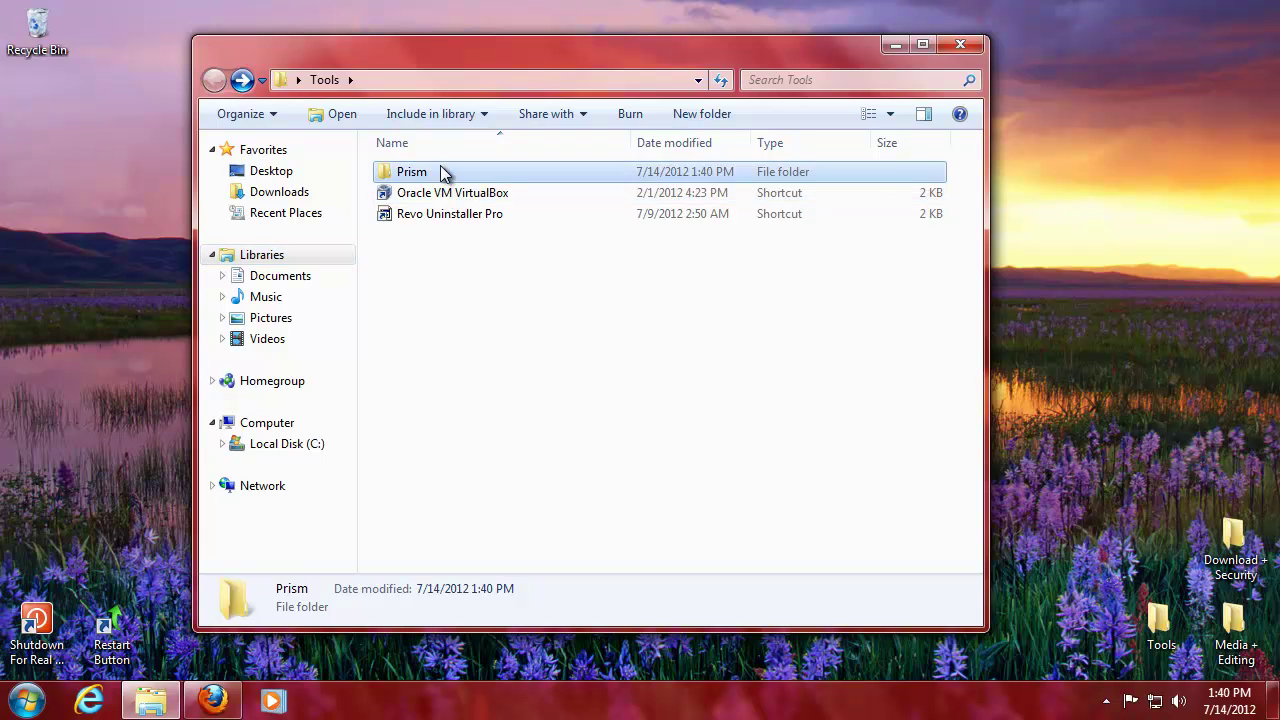
double_click(440, 172)
click(410, 340)
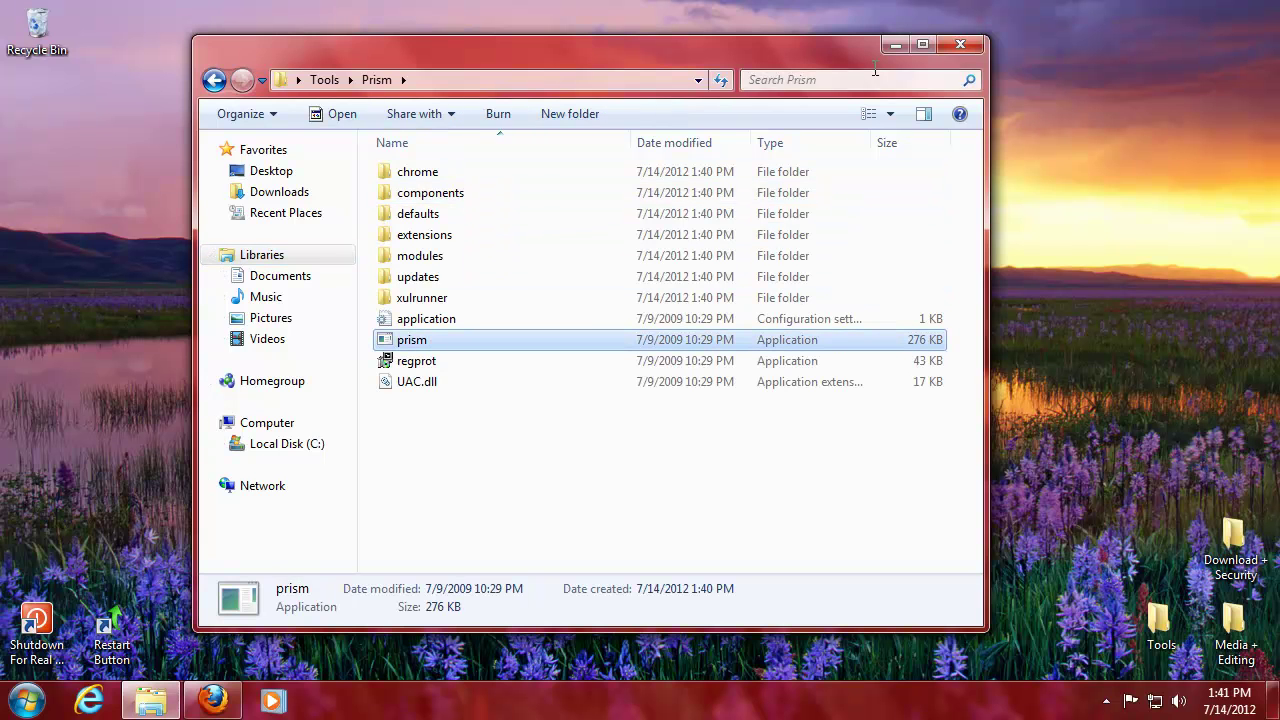
click(962, 43)
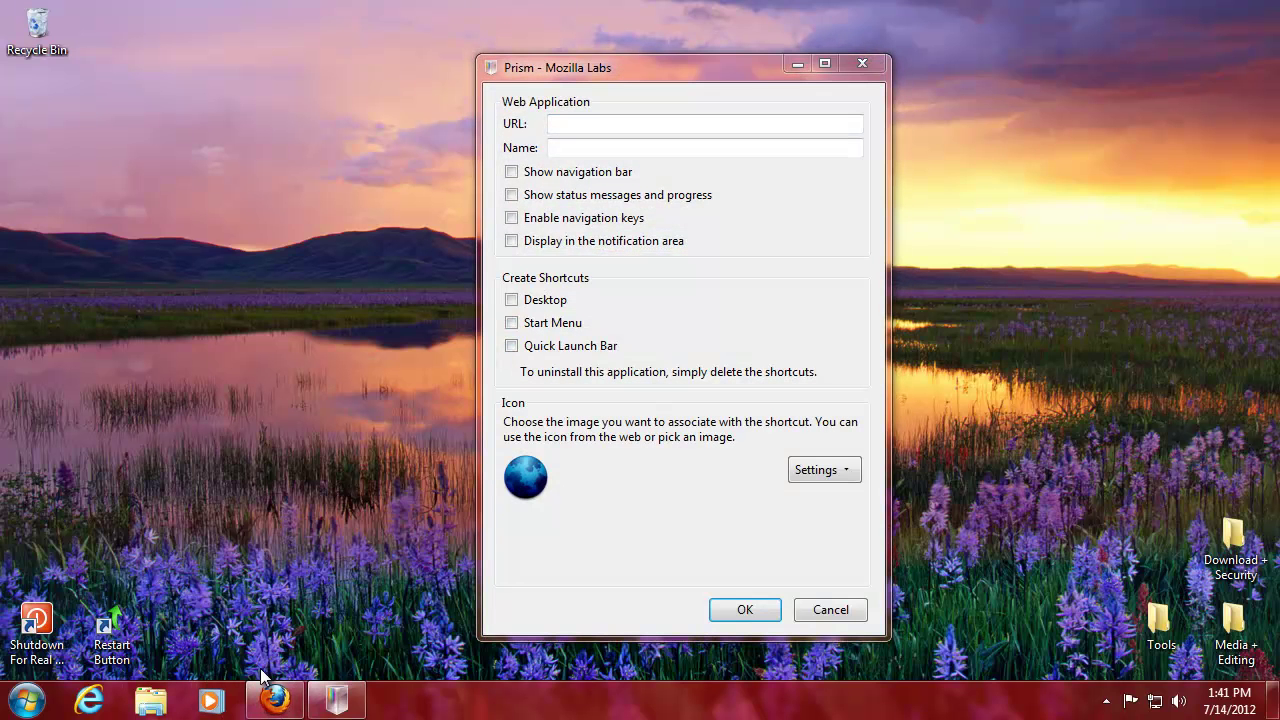
click(220, 697)
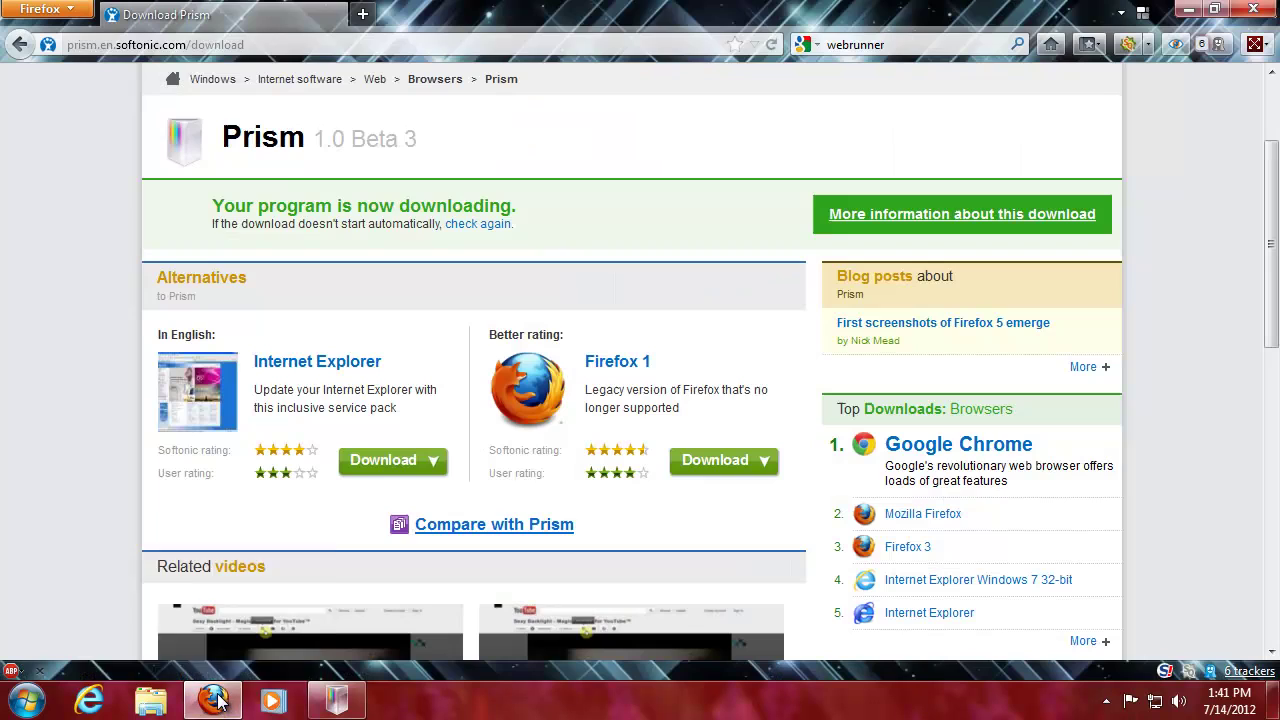
click(288, 43)
text(h)
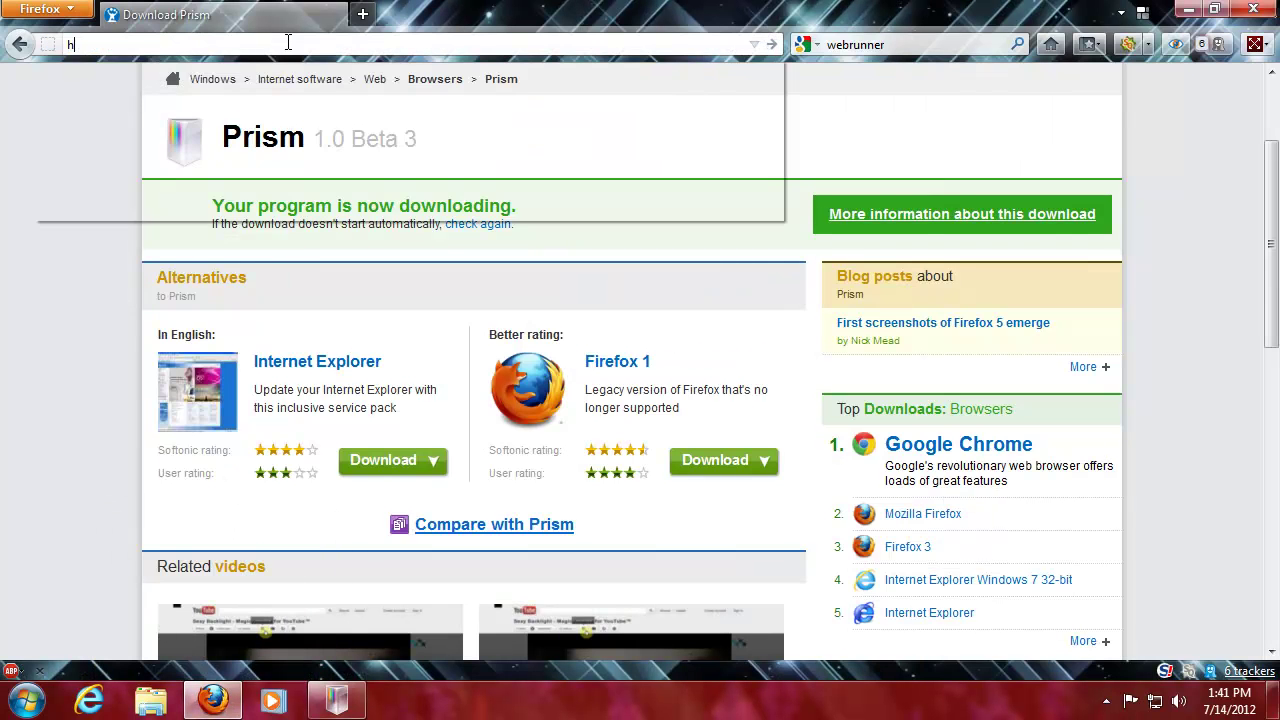
text(ellotxt.com)
key(Return)
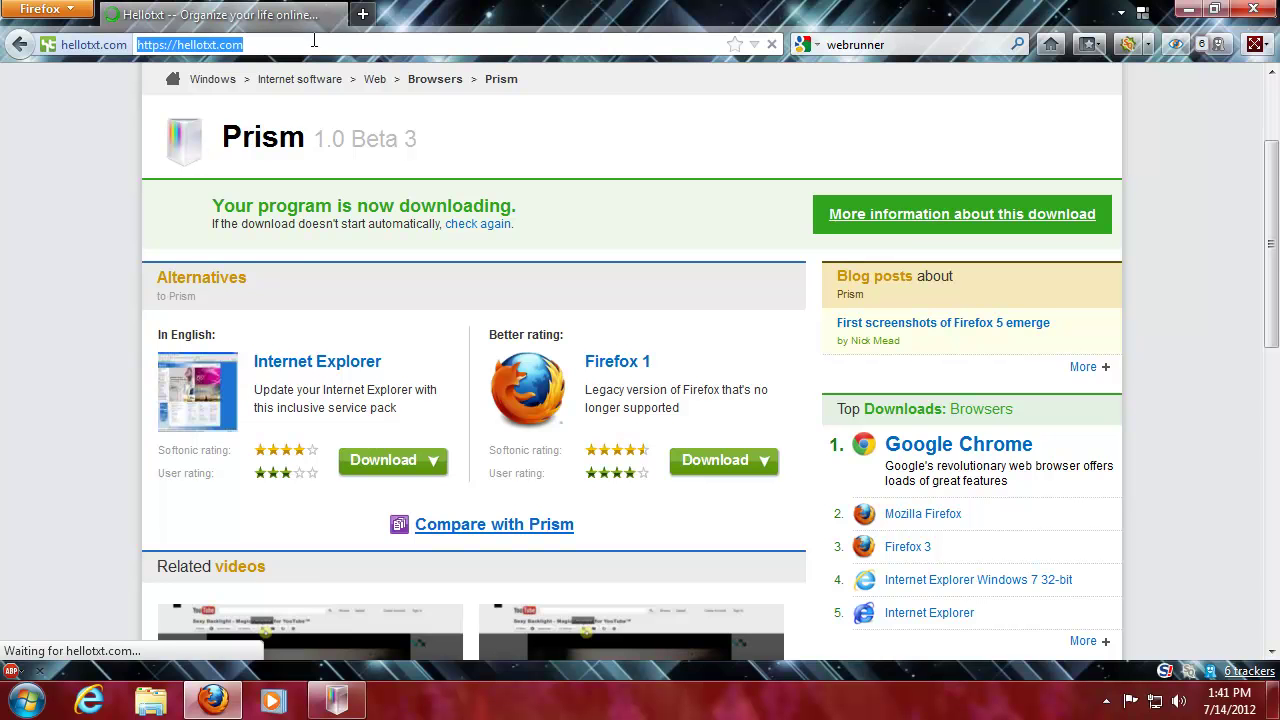
click(343, 702)
text(https://hellotxt.com/)
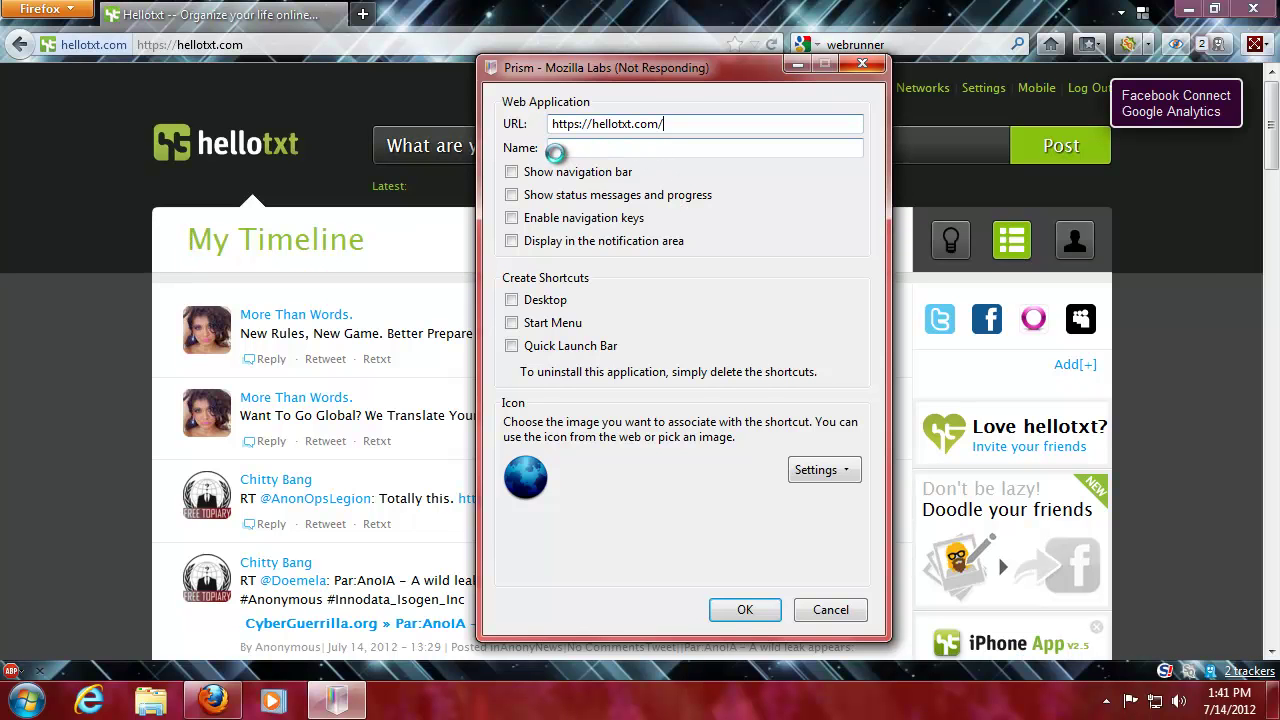
- Name the app 'Social Media Wheel', enable navigation keys, add a desktop shortcut, and confirm
text(Social Media Wheel)
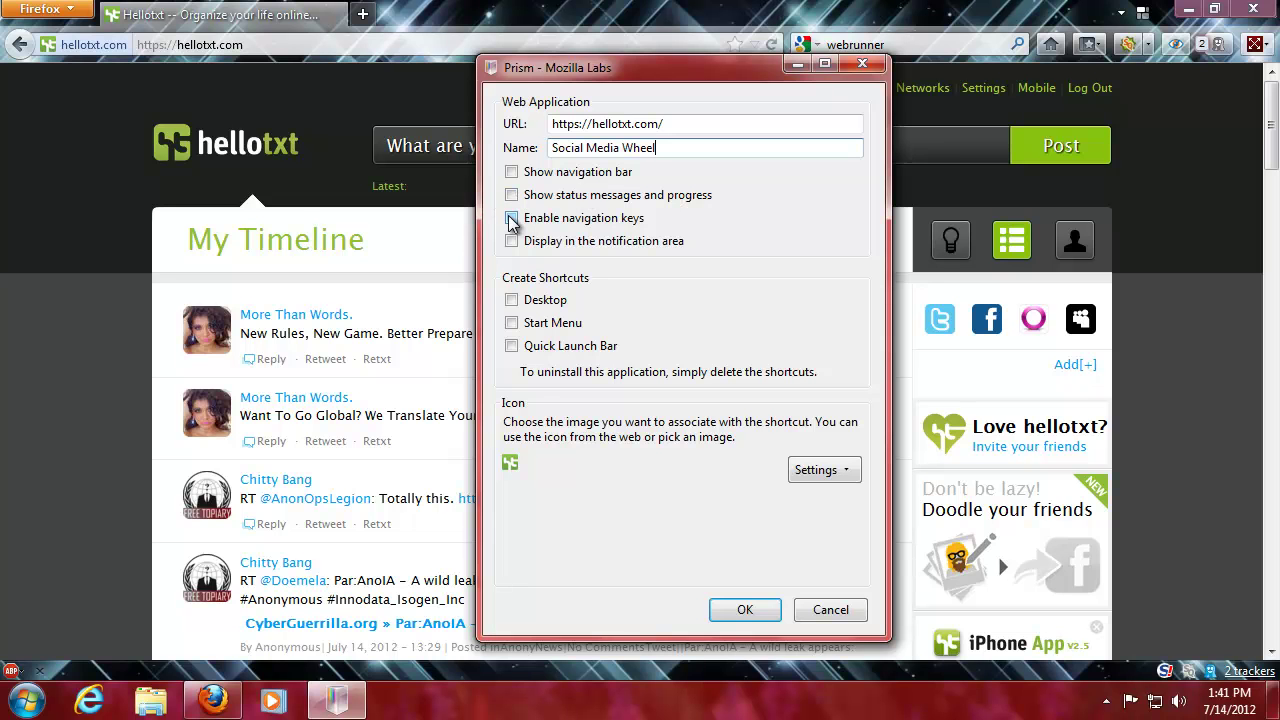
click(511, 219)
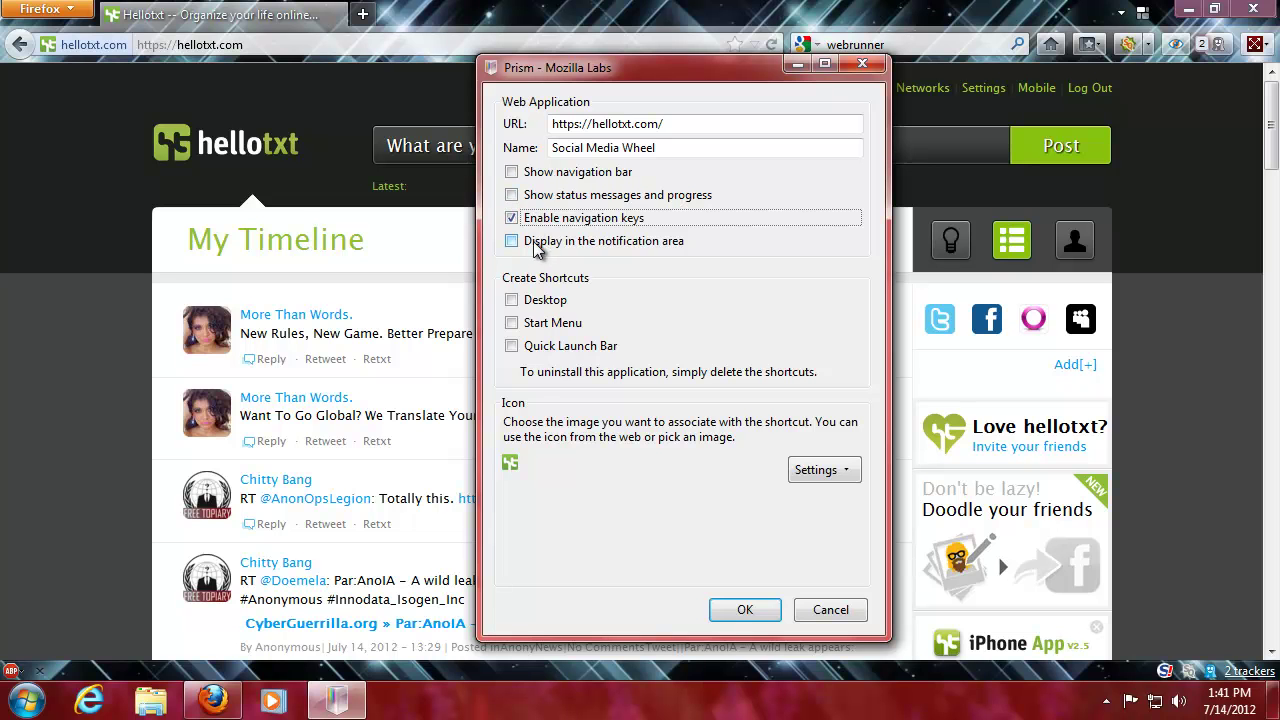
click(512, 301)
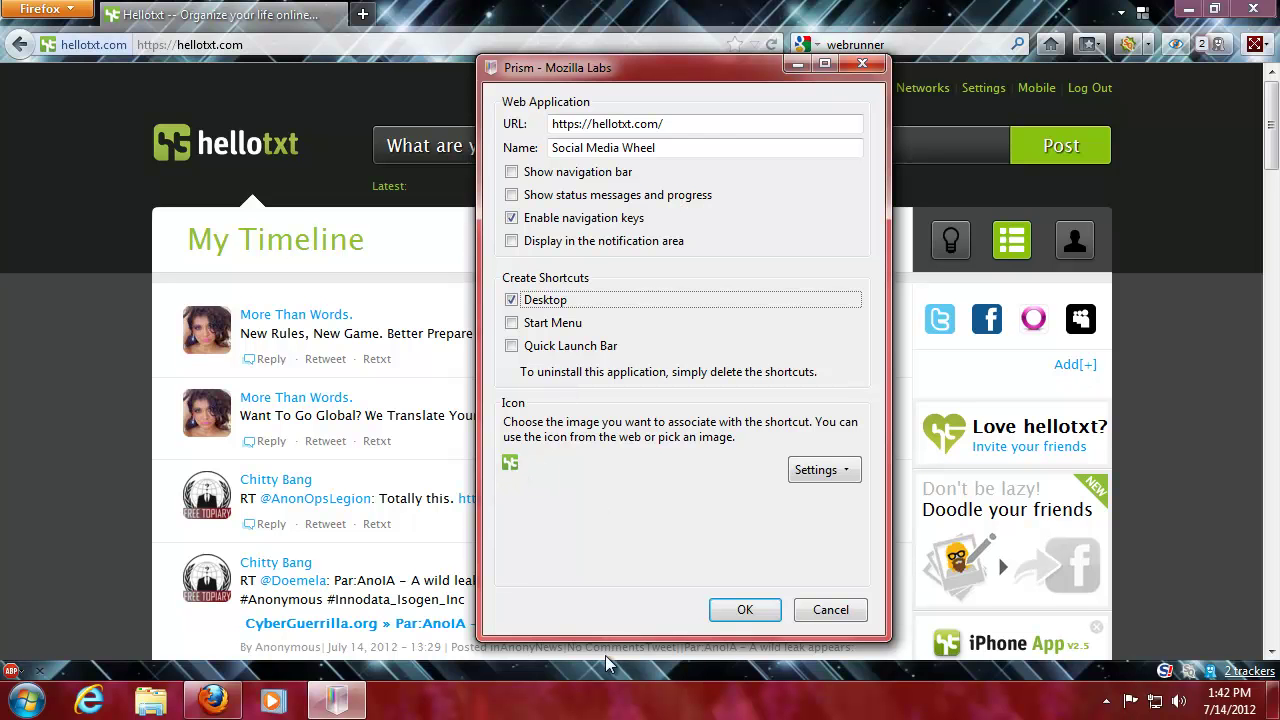
click(742, 610)
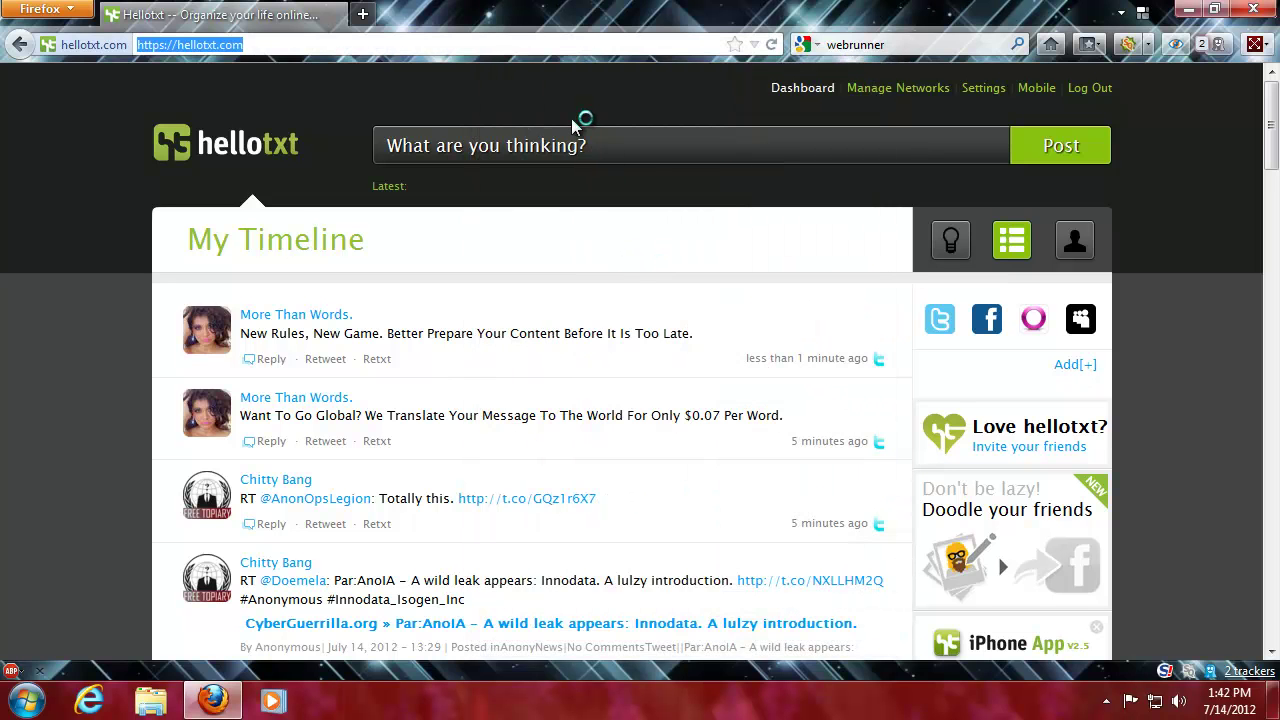
- Dismiss the first security warning and maximize the hellotxt Prism app window
click(1188, 9)
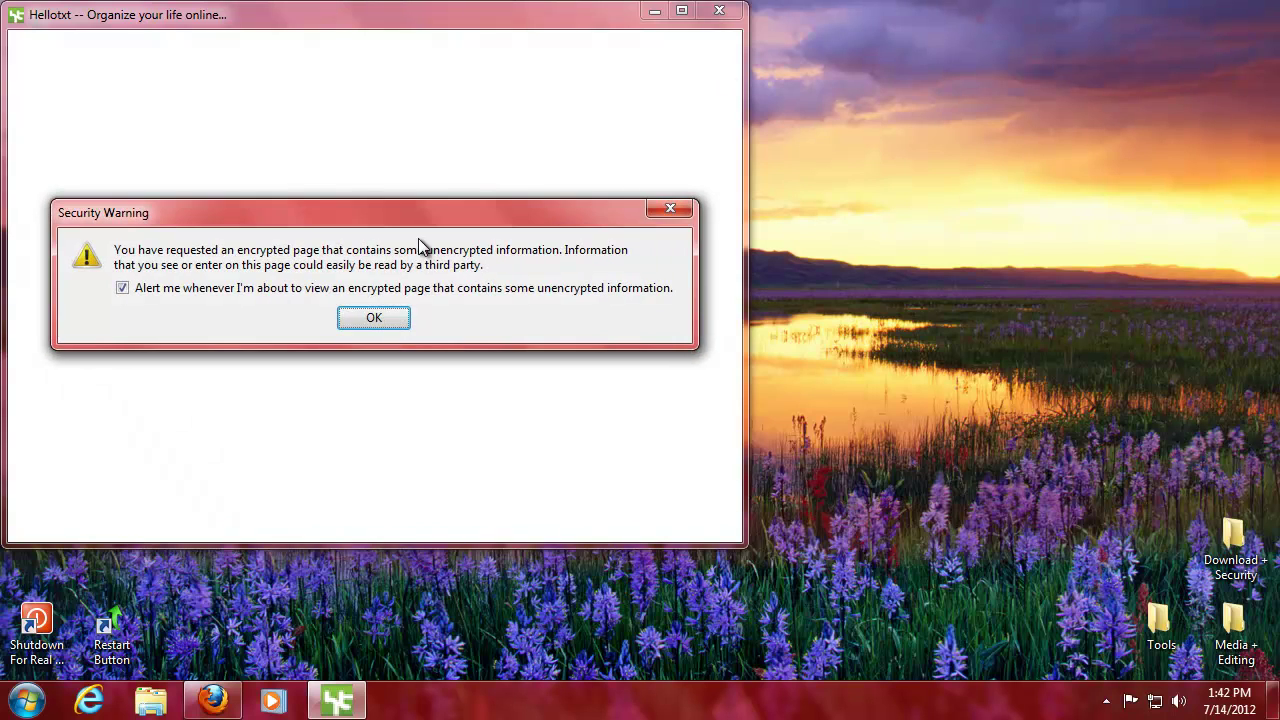
click(375, 318)
drag(372, 14, 760, 44)
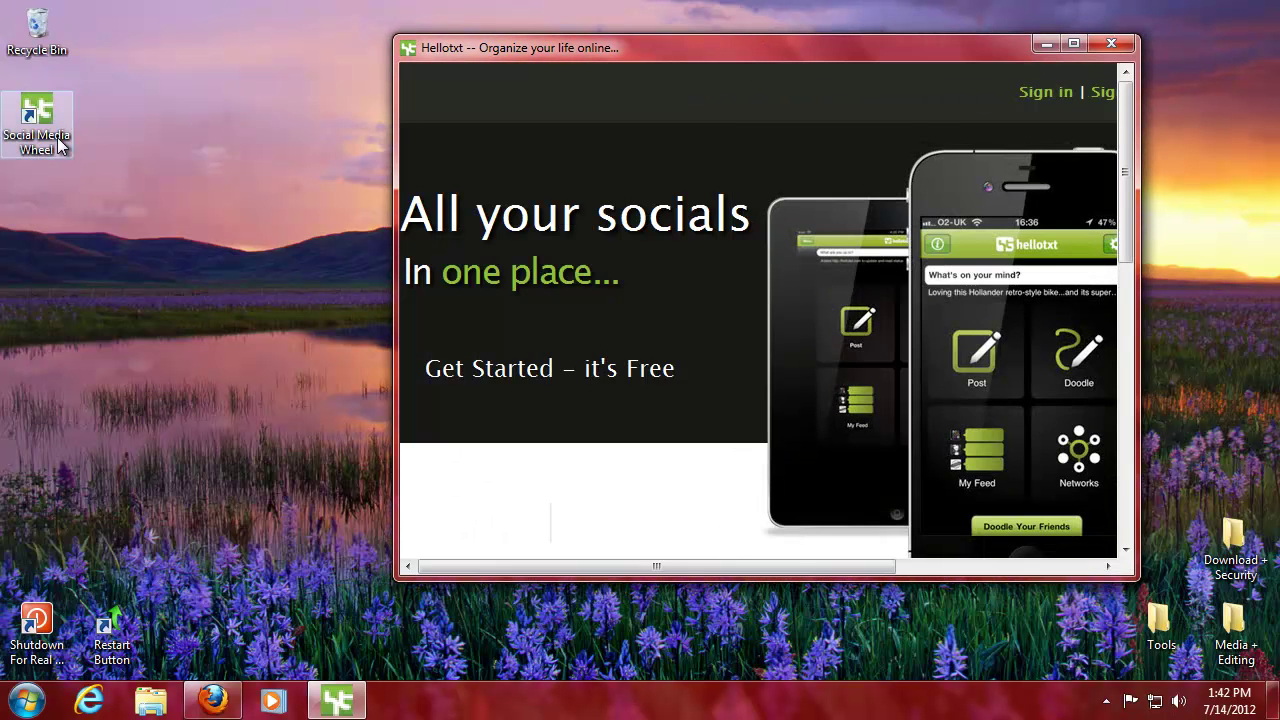
click(51, 138)
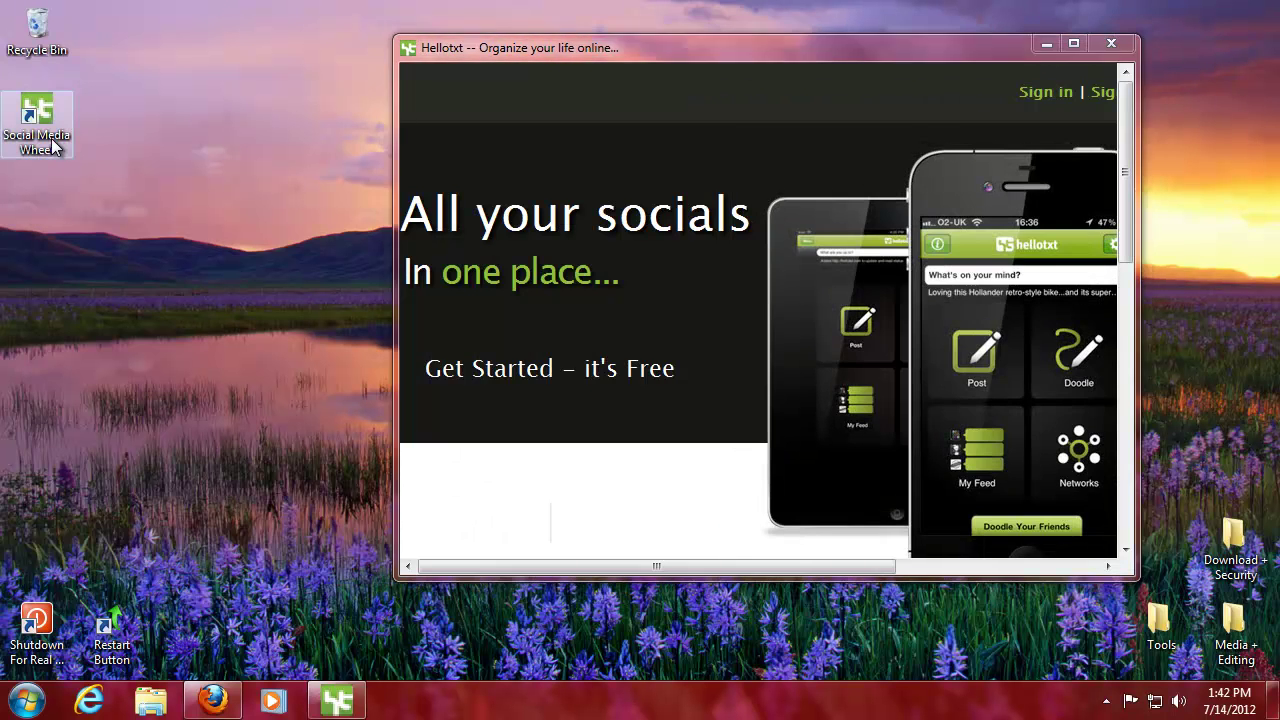
click(1074, 43)
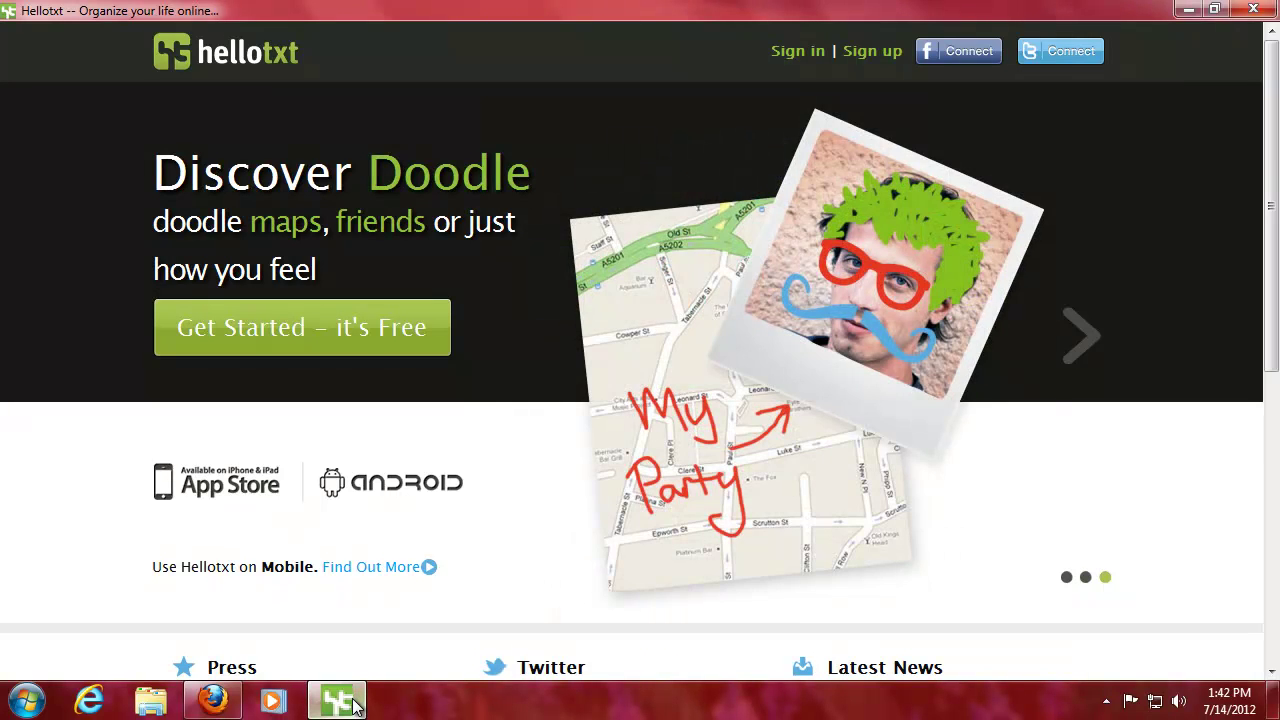
- Follow the hellotxt logo link, accept the unencrypted-content warning, then close the app window
mouse_move(355, 705)
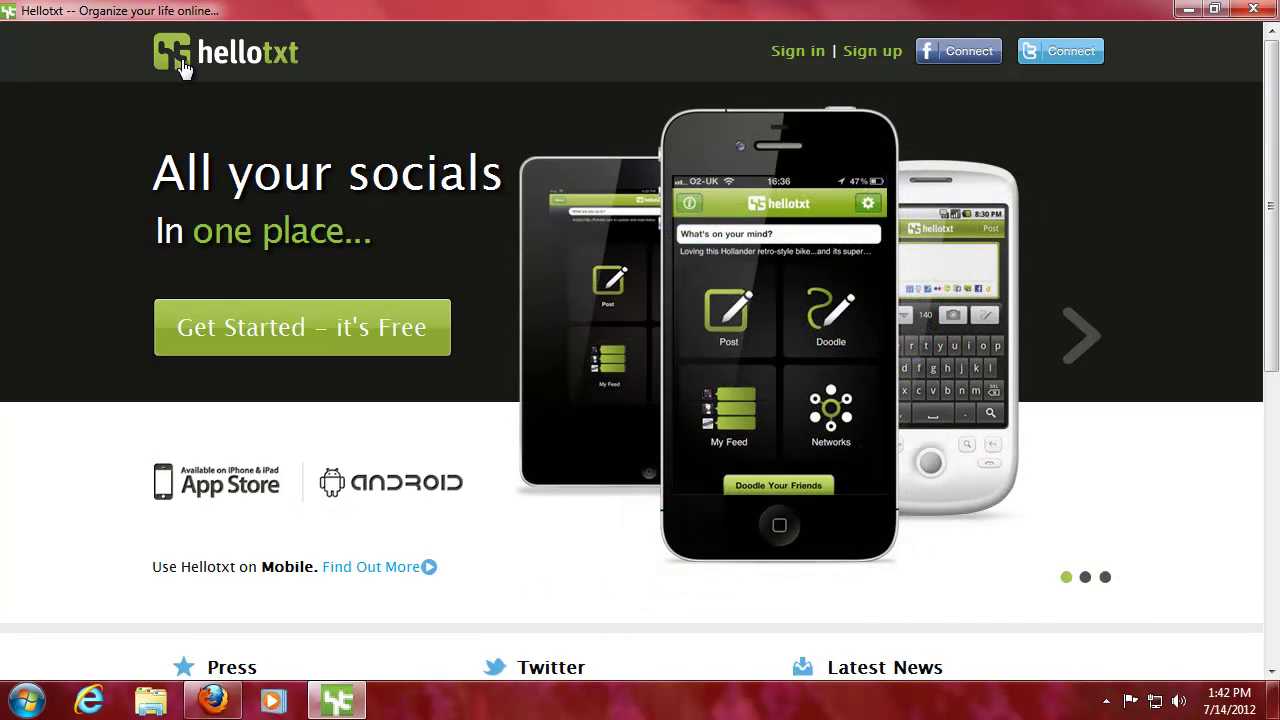
right_click(171, 63)
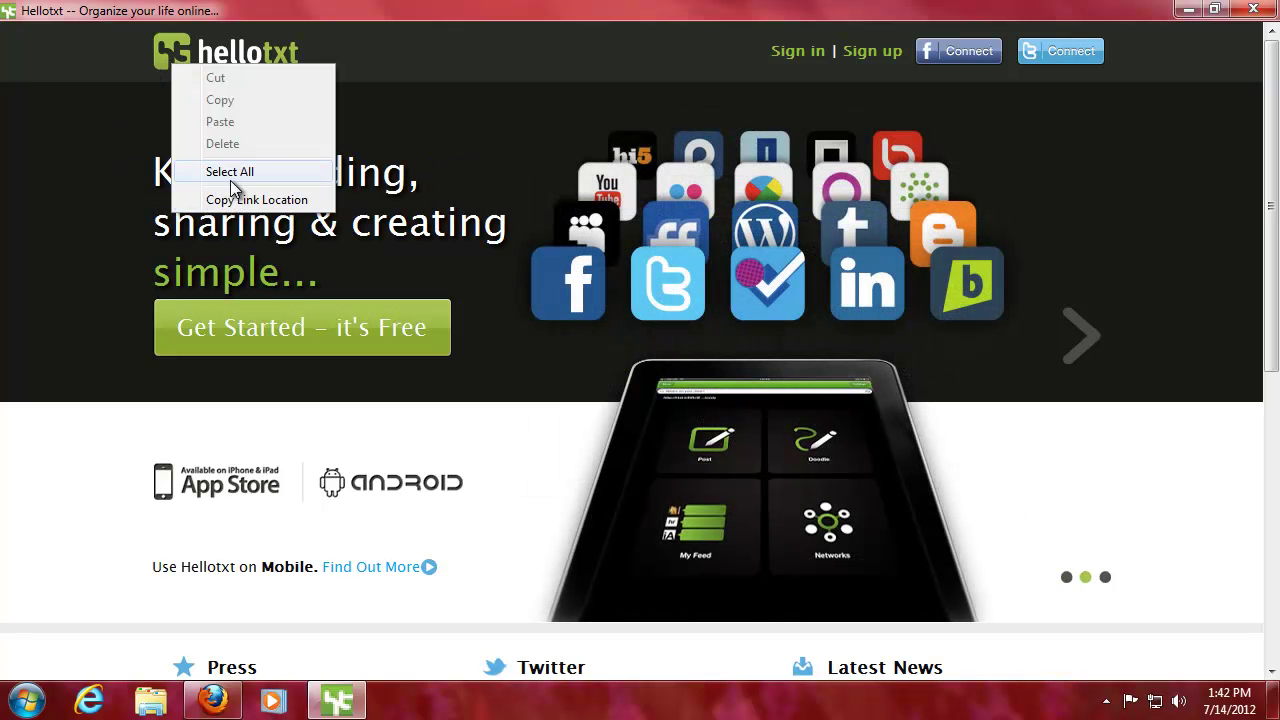
click(135, 180)
click(172, 56)
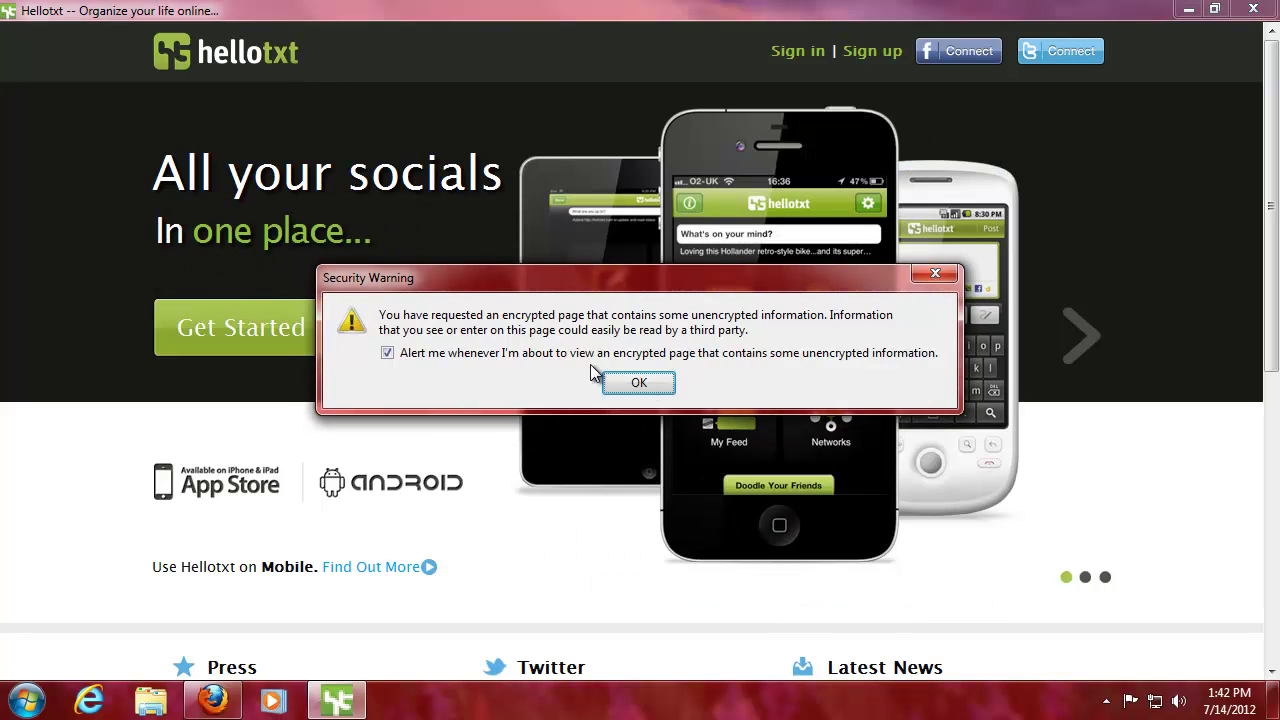
click(638, 383)
right_click(255, 216)
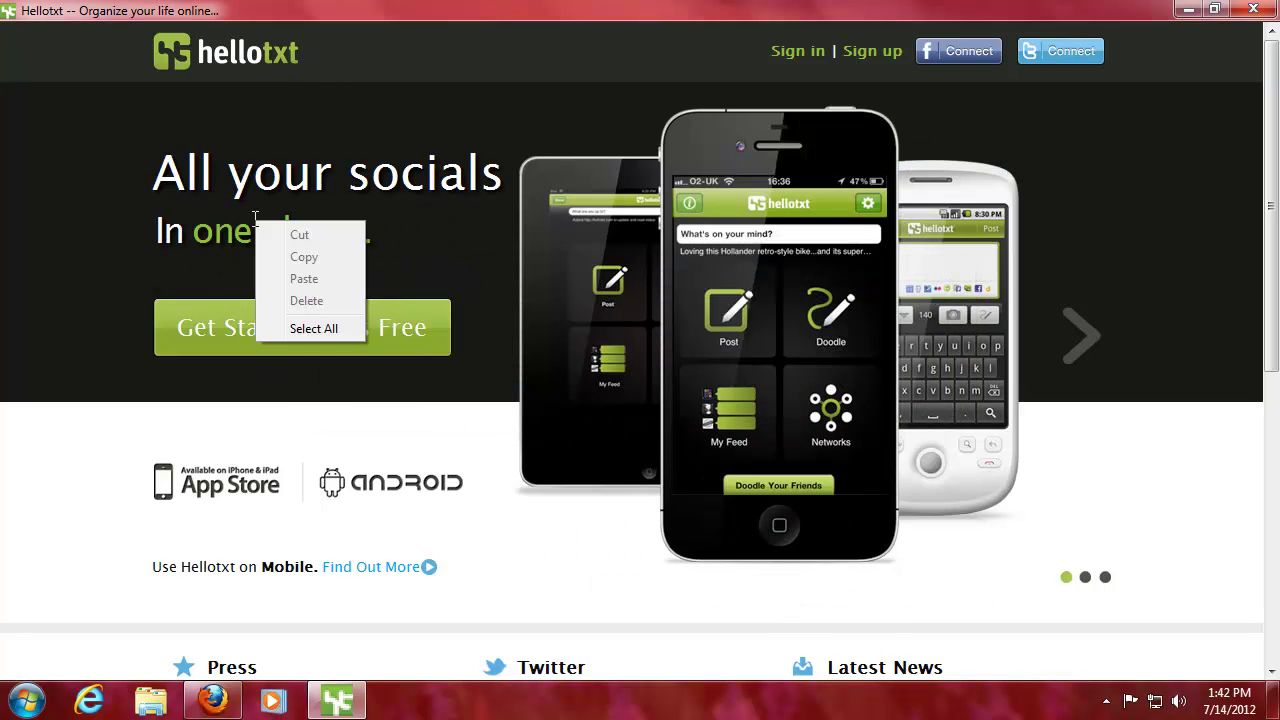
click(195, 233)
click(1252, 9)
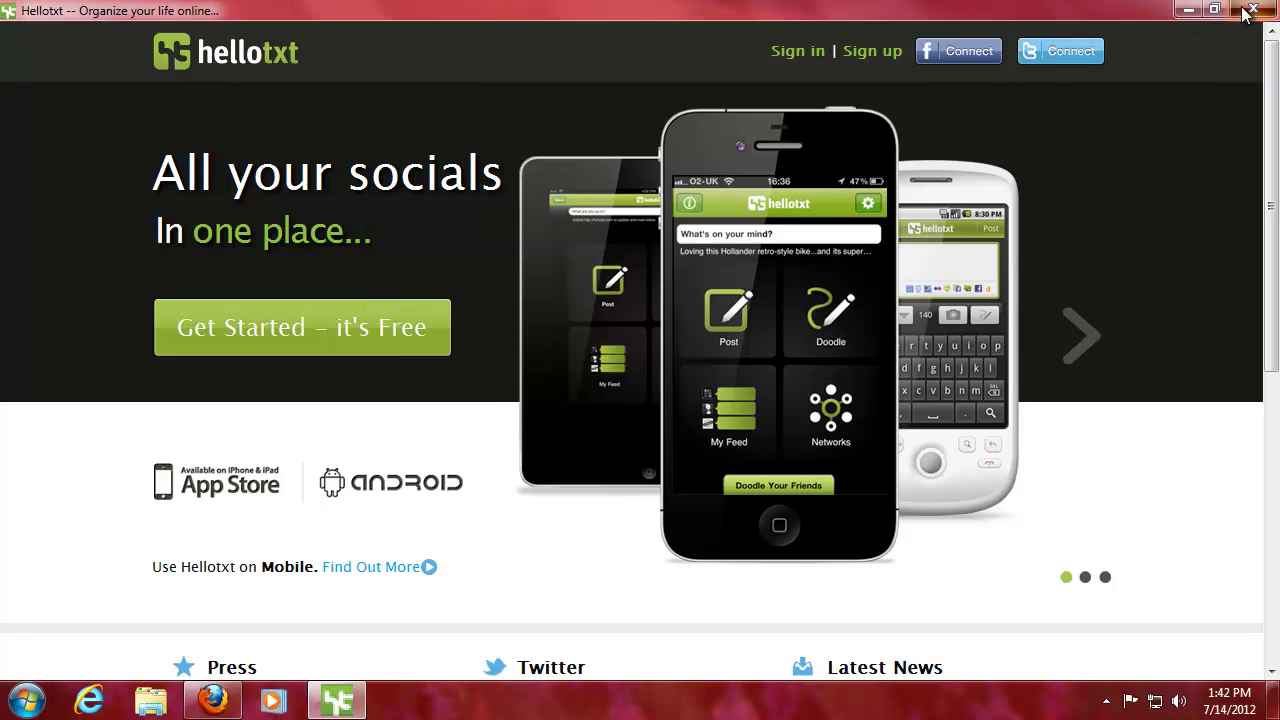
- Inspect the hellotxt logo element in Firefox and look through its CSS rules
click(212, 700)
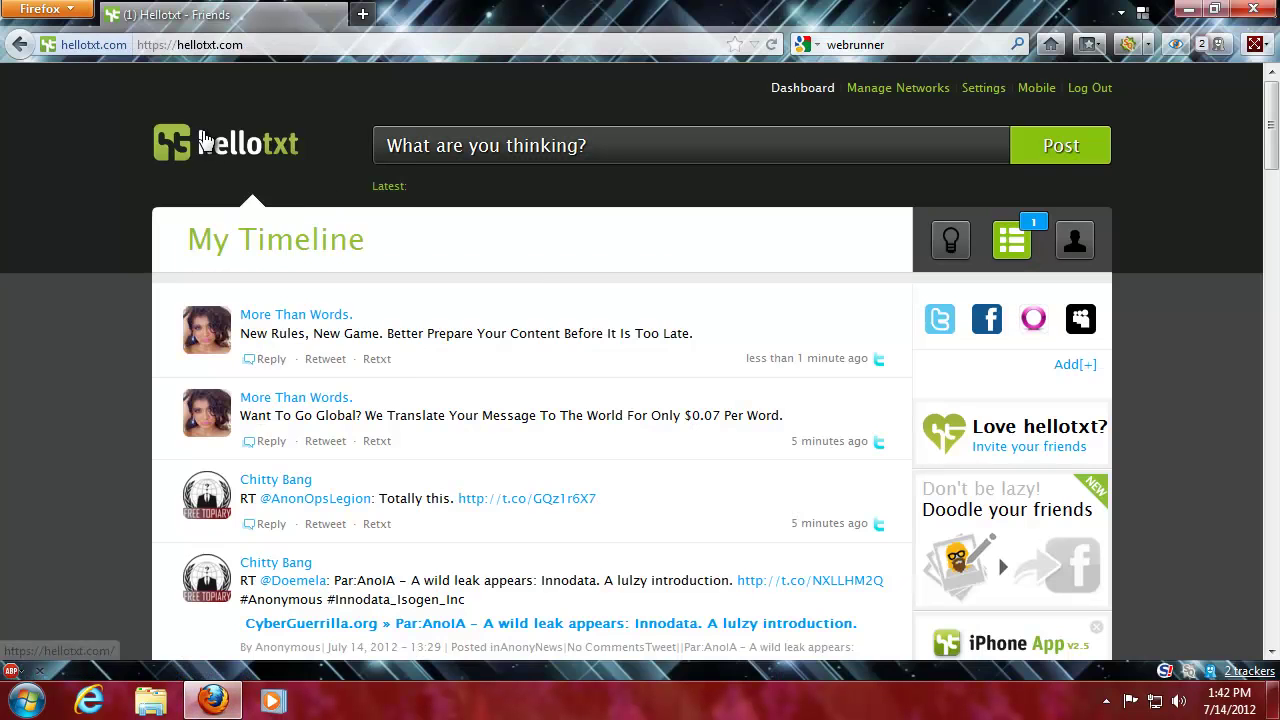
right_click(166, 148)
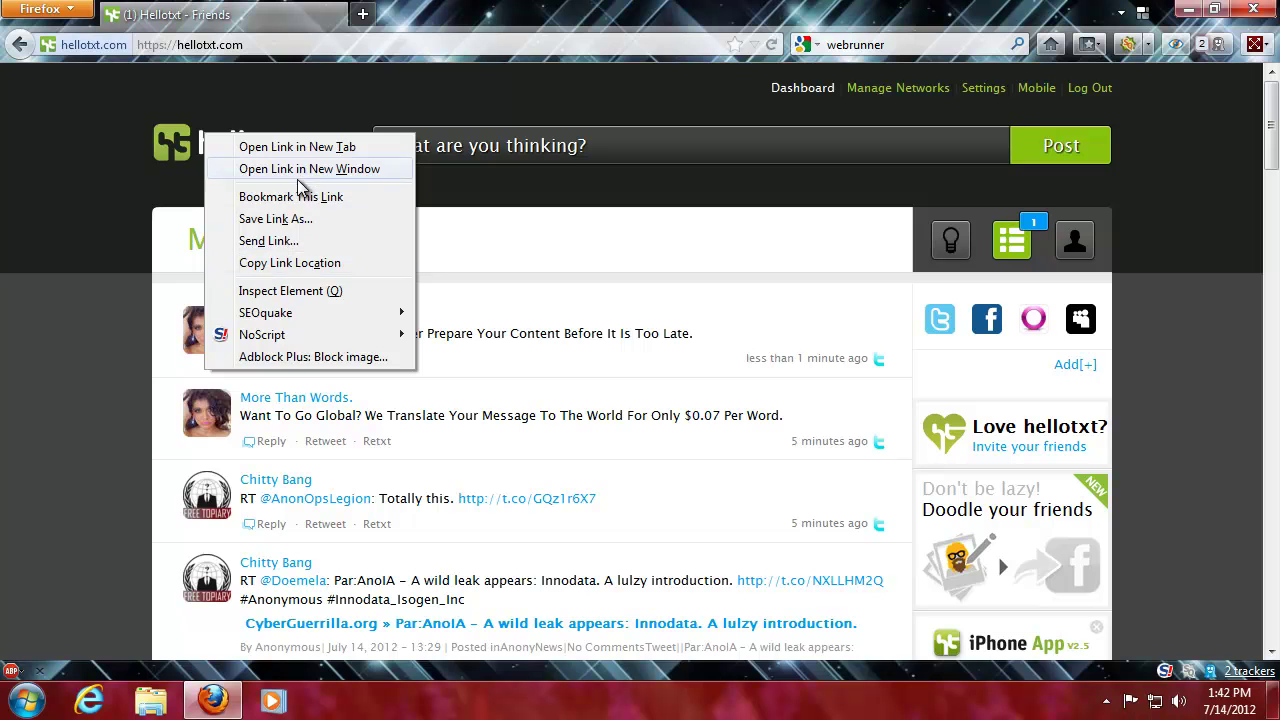
click(290, 291)
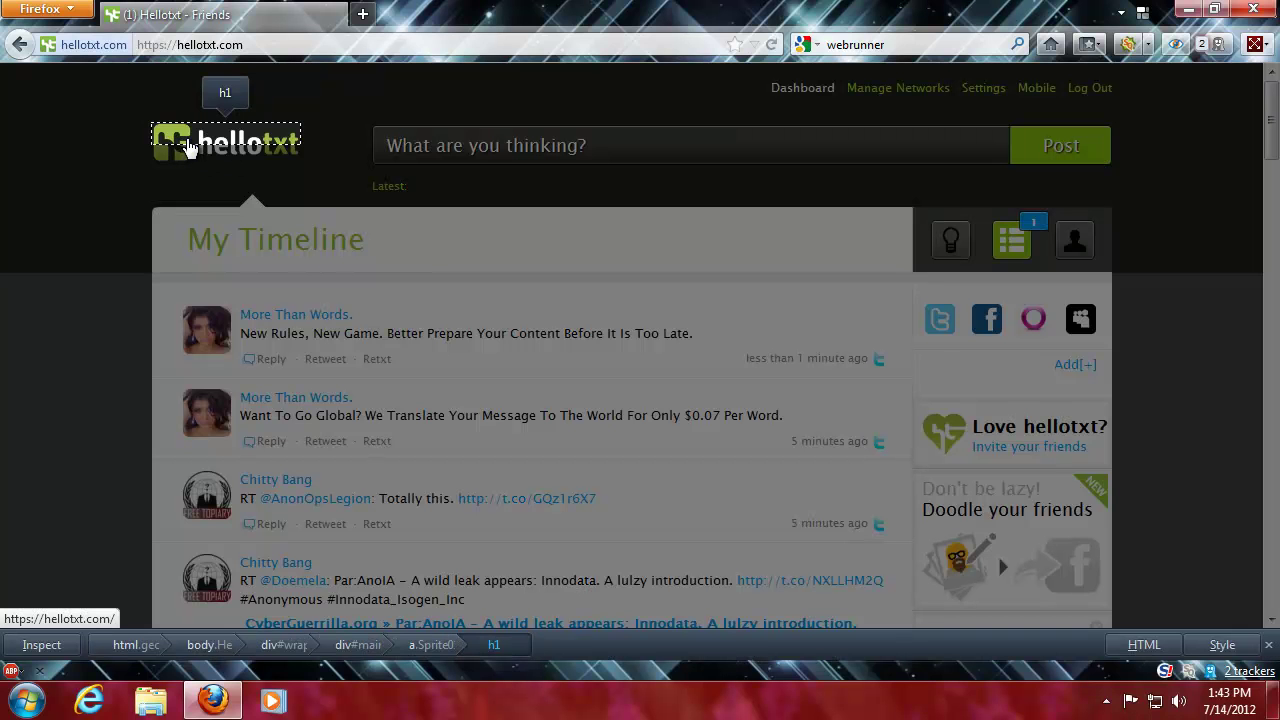
click(1222, 645)
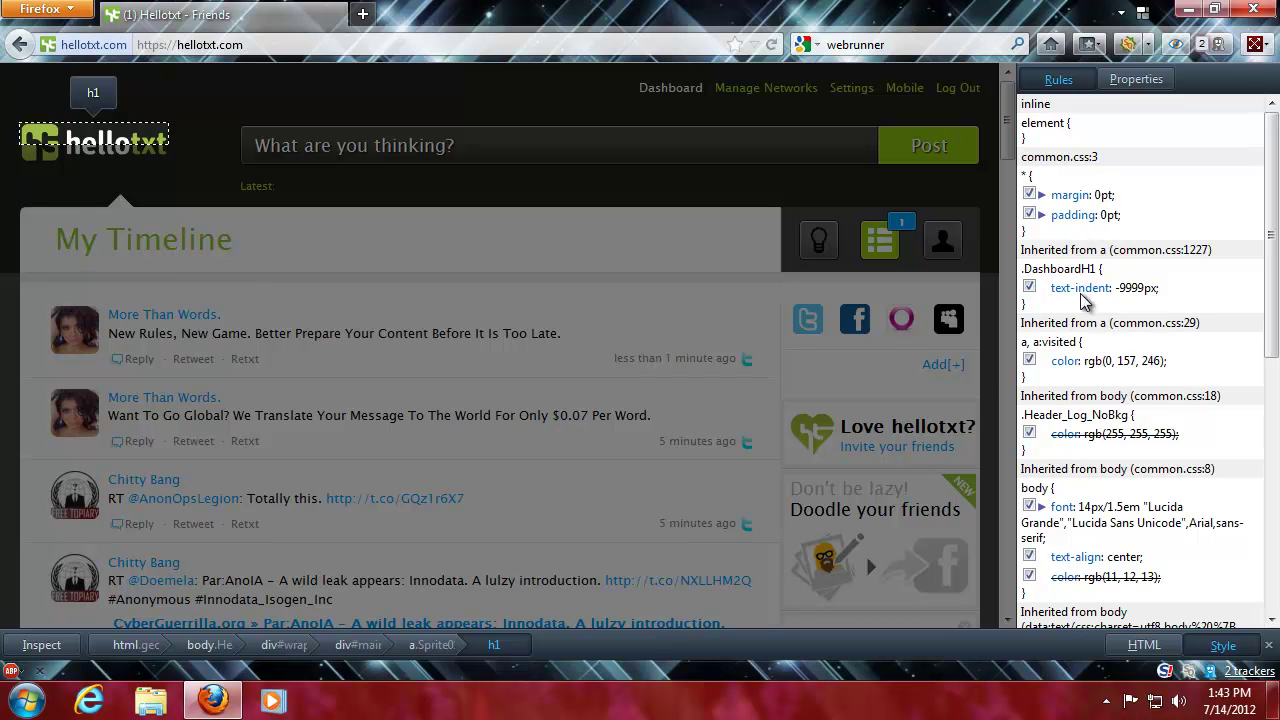
scroll(1113, 440, down, 1)
scroll(1113, 440, down, 10)
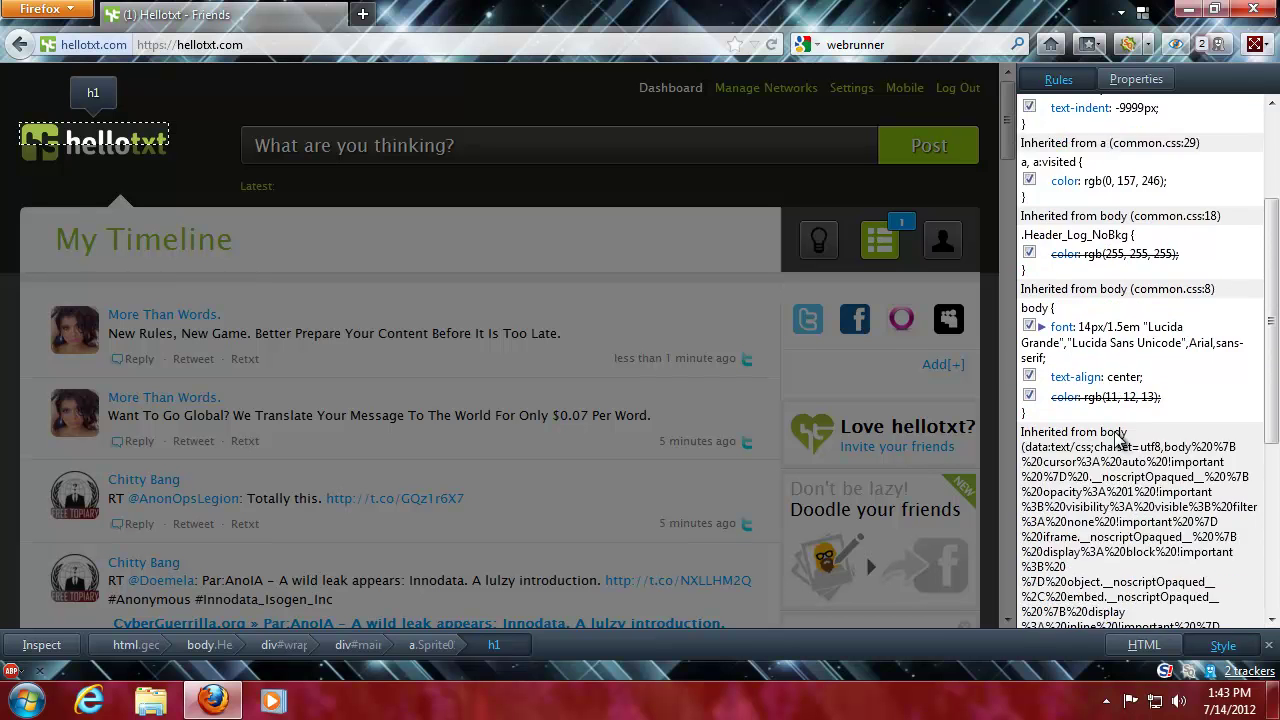
scroll(1122, 430, up, 12)
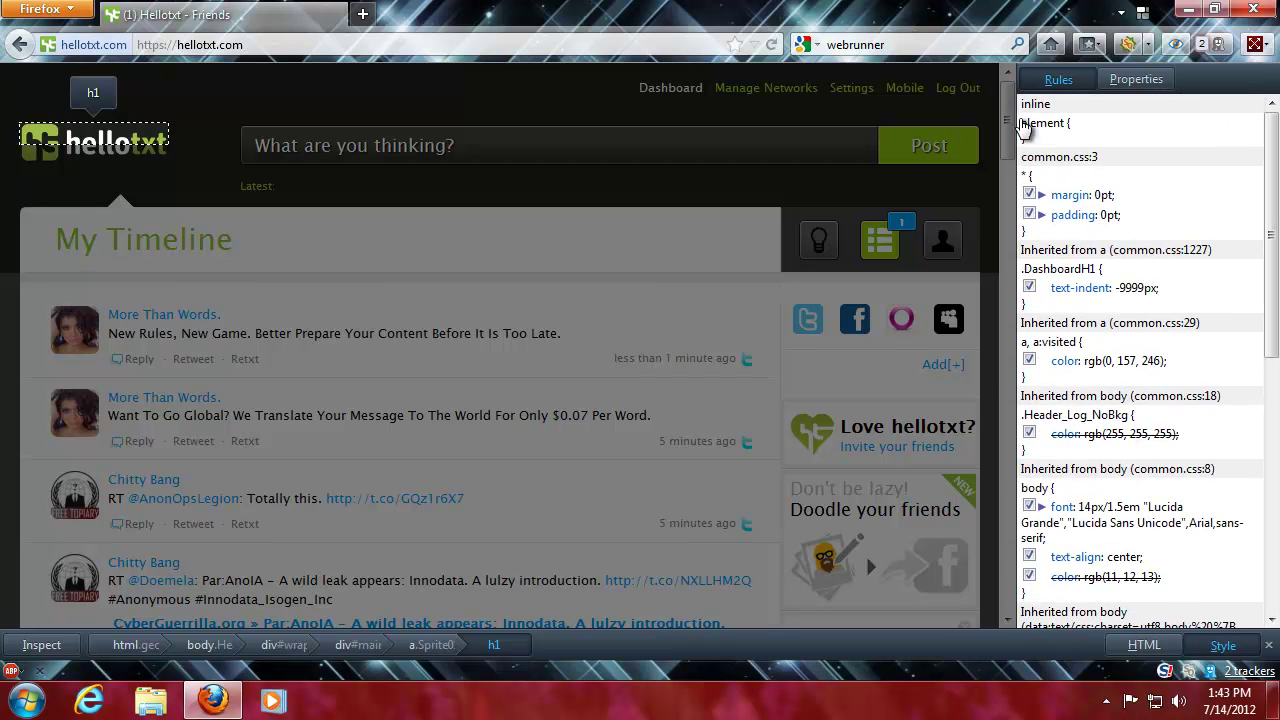
click(38, 165)
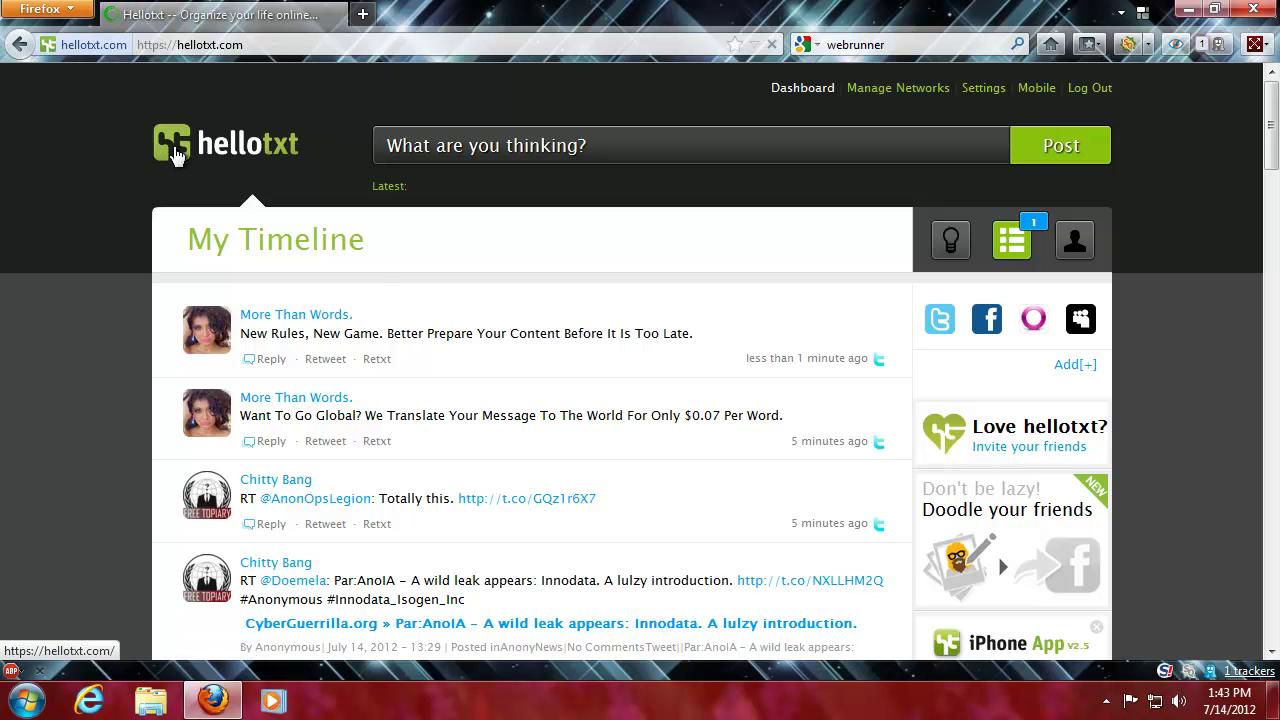
- Copy the logo link's background-image URL and load sprite01.png from the address bar
right_click(169, 163)
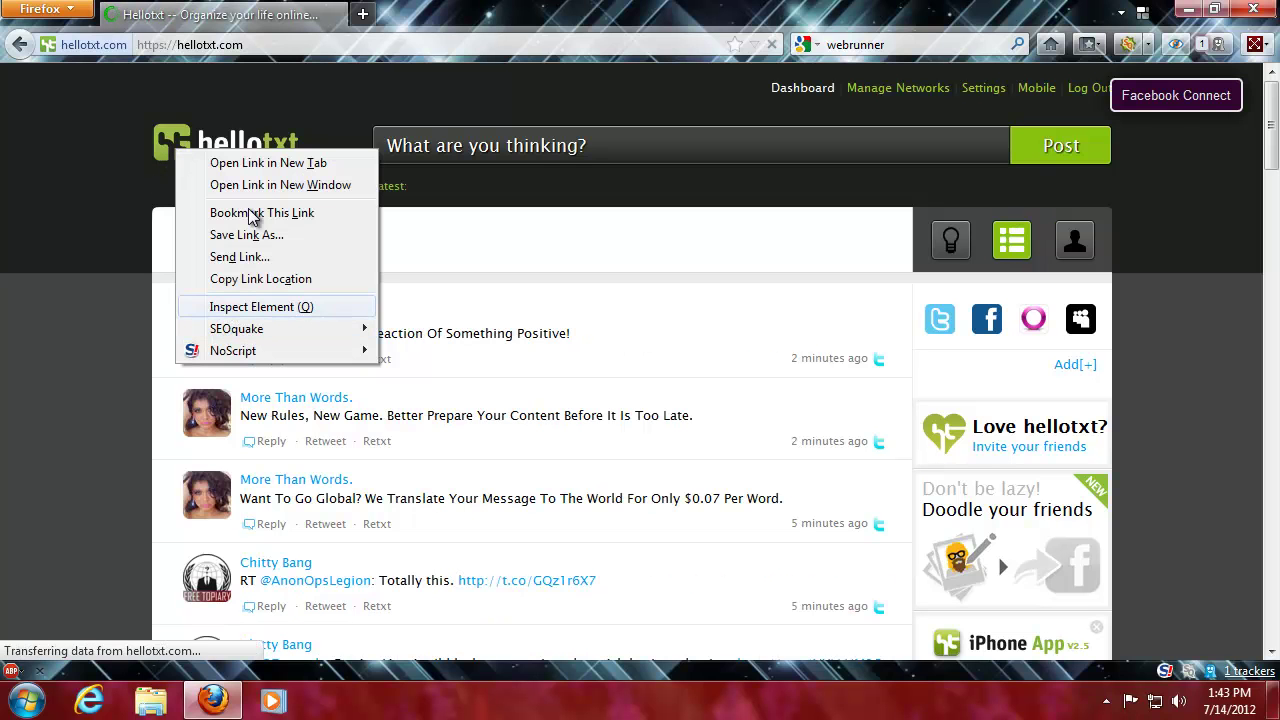
click(245, 307)
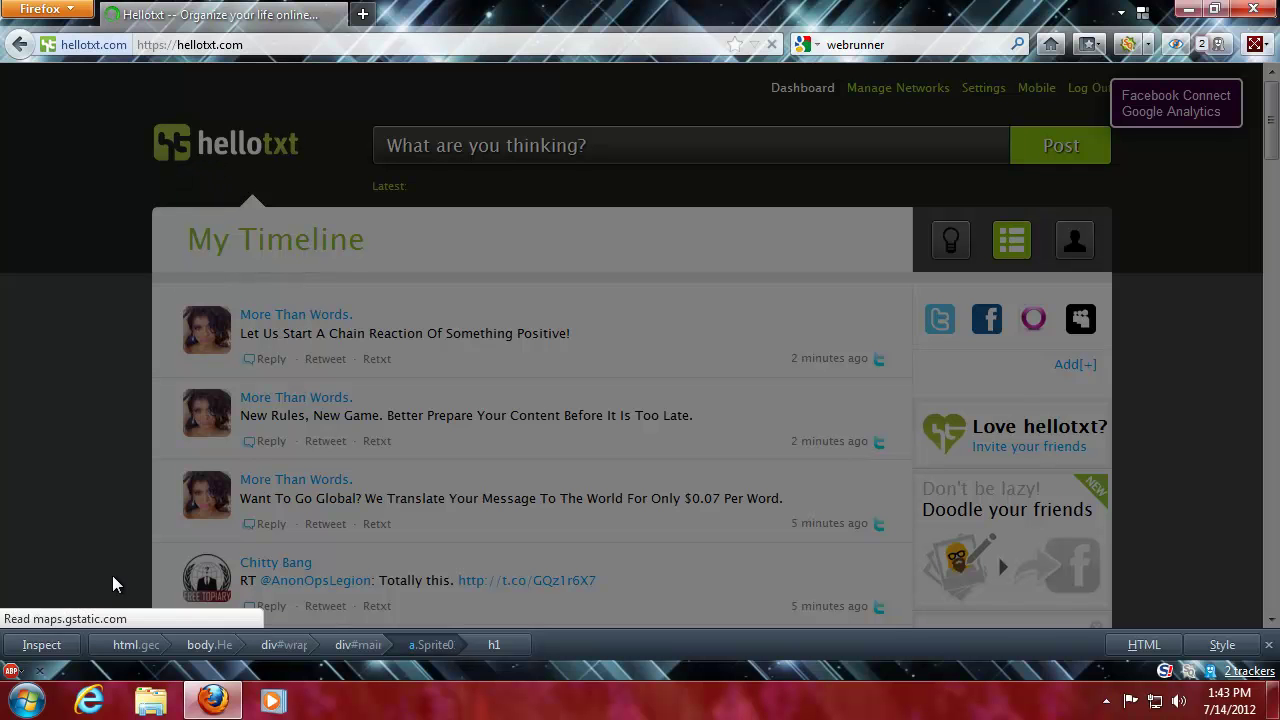
click(16, 645)
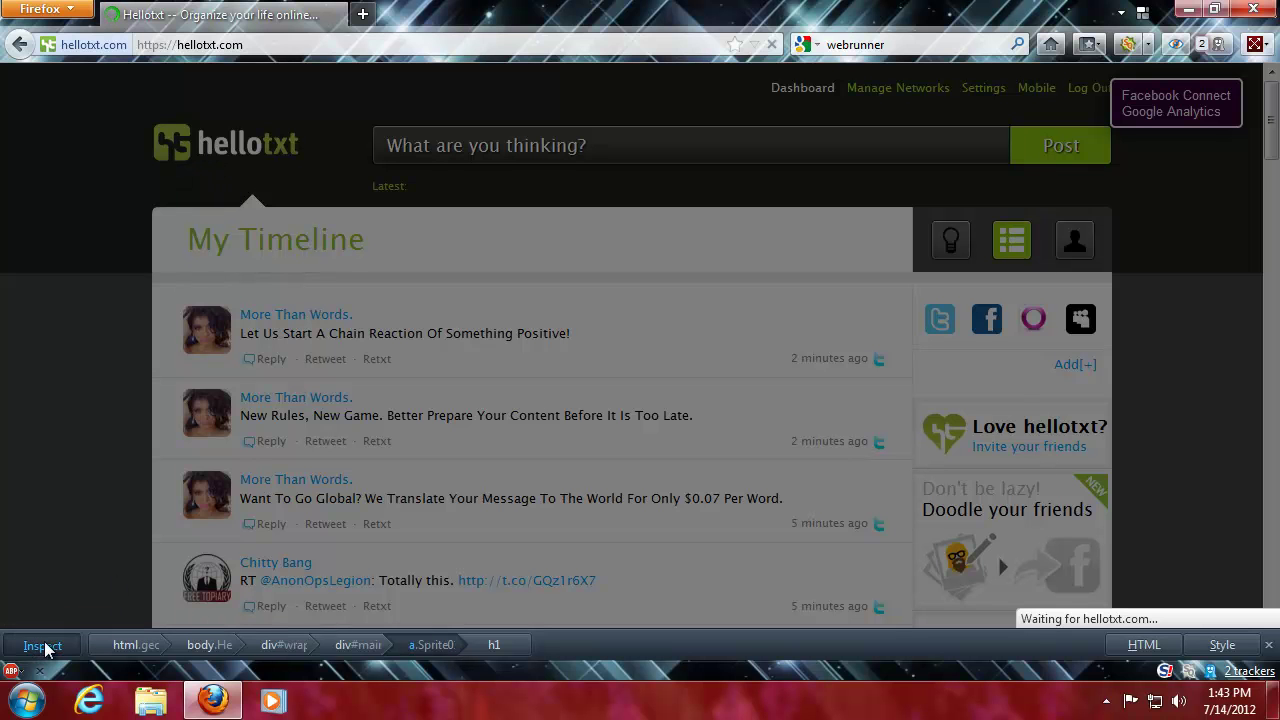
click(183, 160)
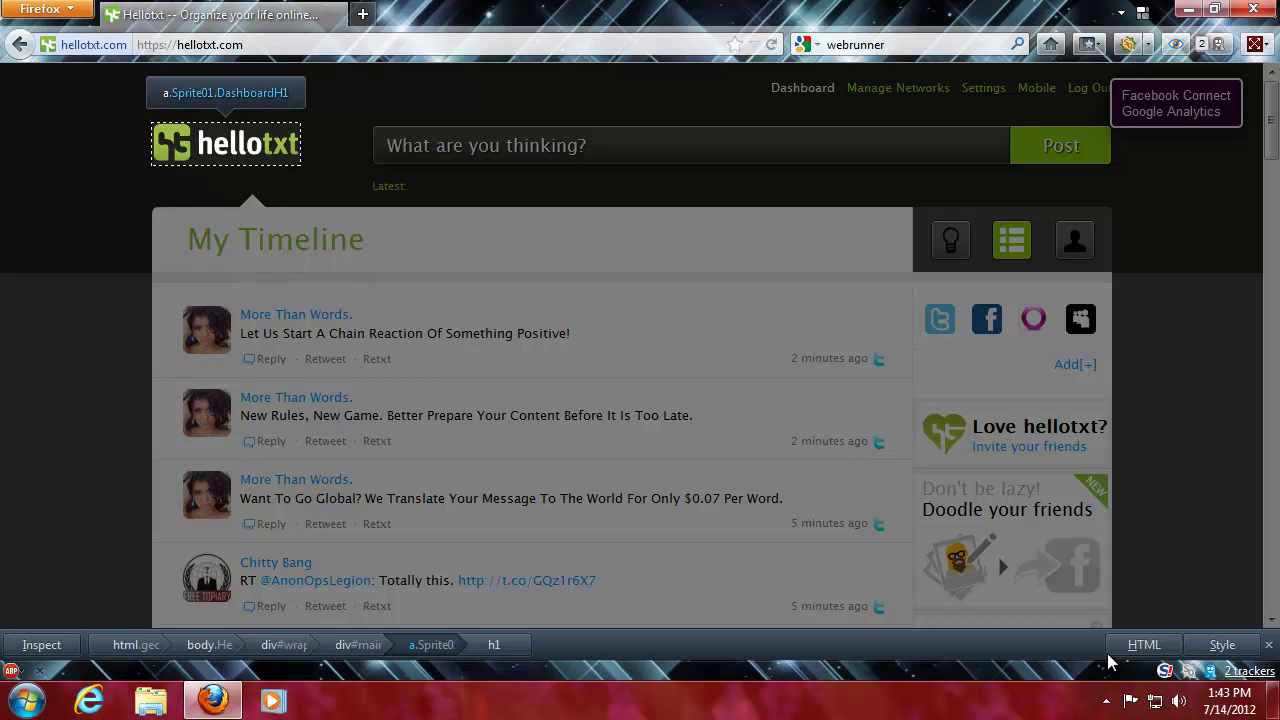
click(1221, 645)
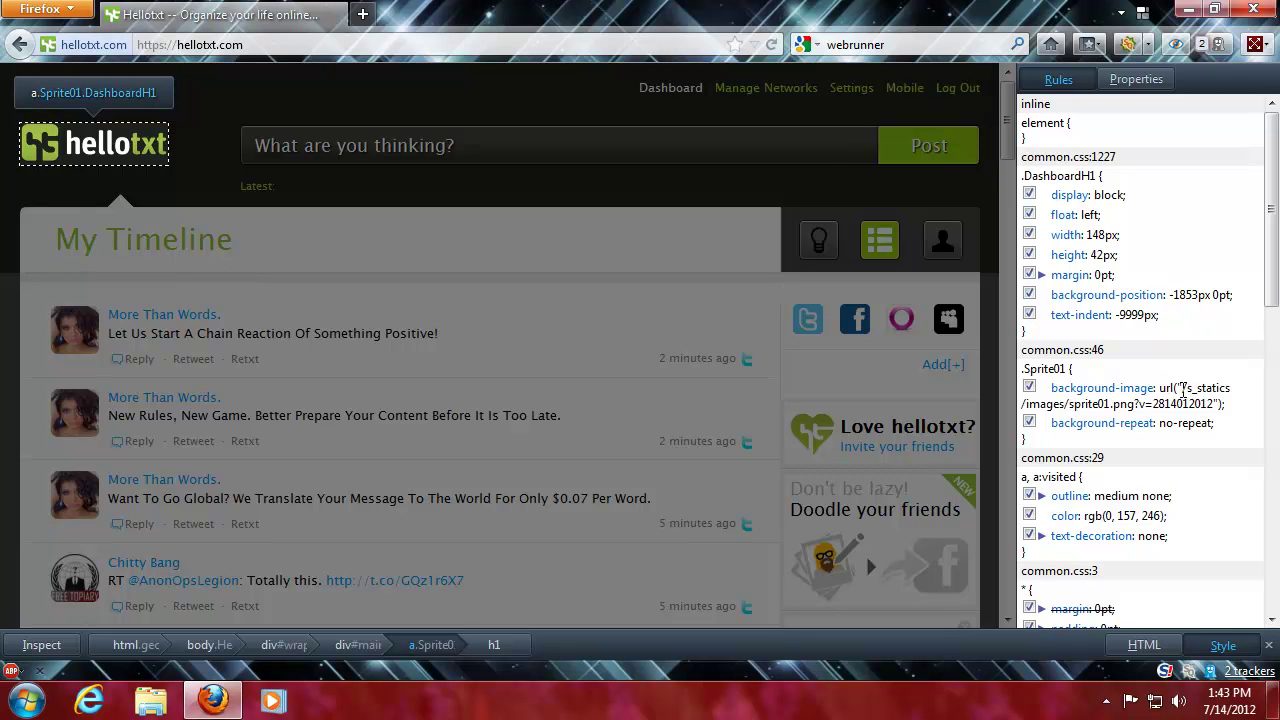
click(1183, 390)
click(1045, 404)
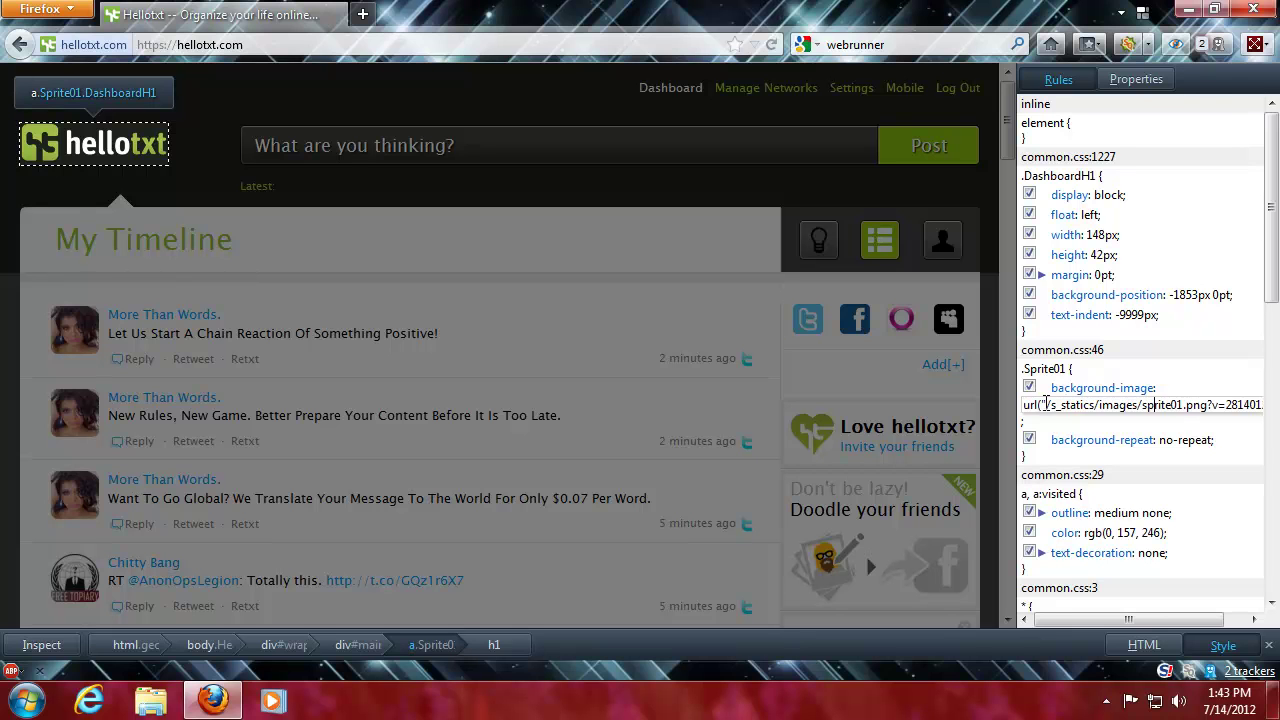
drag(1045, 404, 1273, 406)
key(ctrl+c)
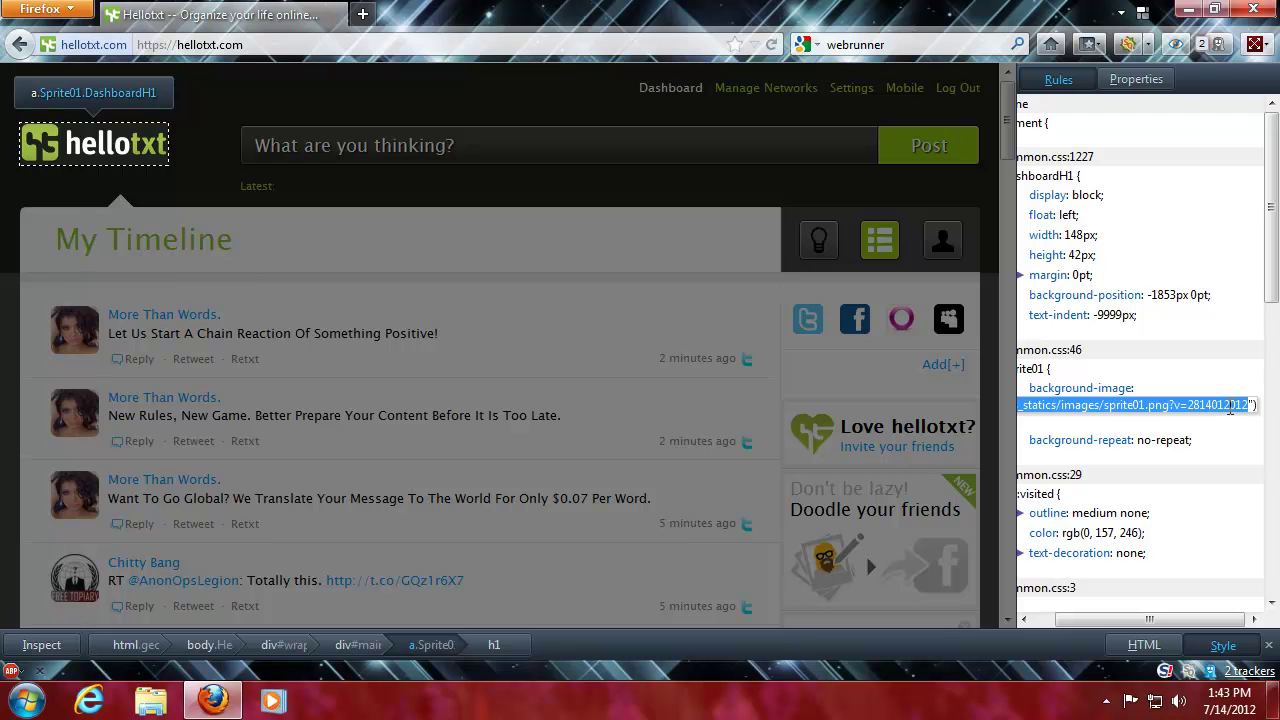
click(336, 44)
click(344, 44)
key(ctrl+v)
key(Return)
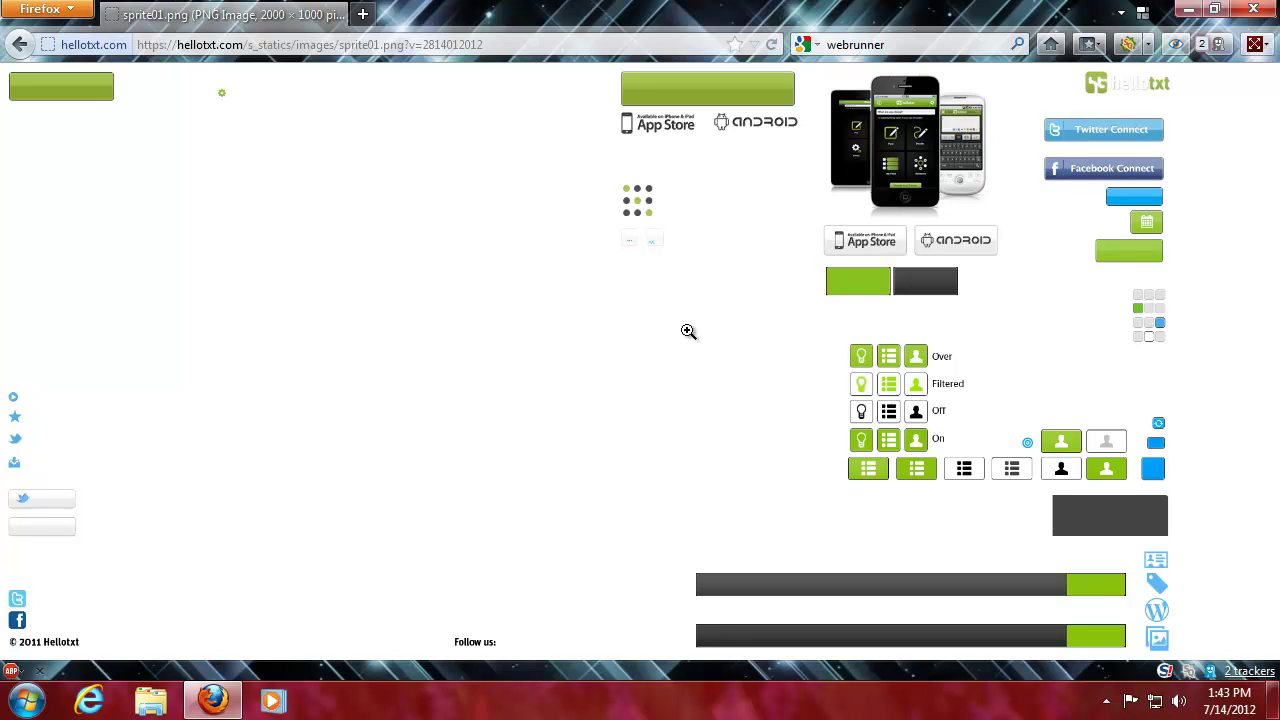
- Go back to the hellotxt timeline, view its connection security details, then minimize Firefox
click(21, 47)
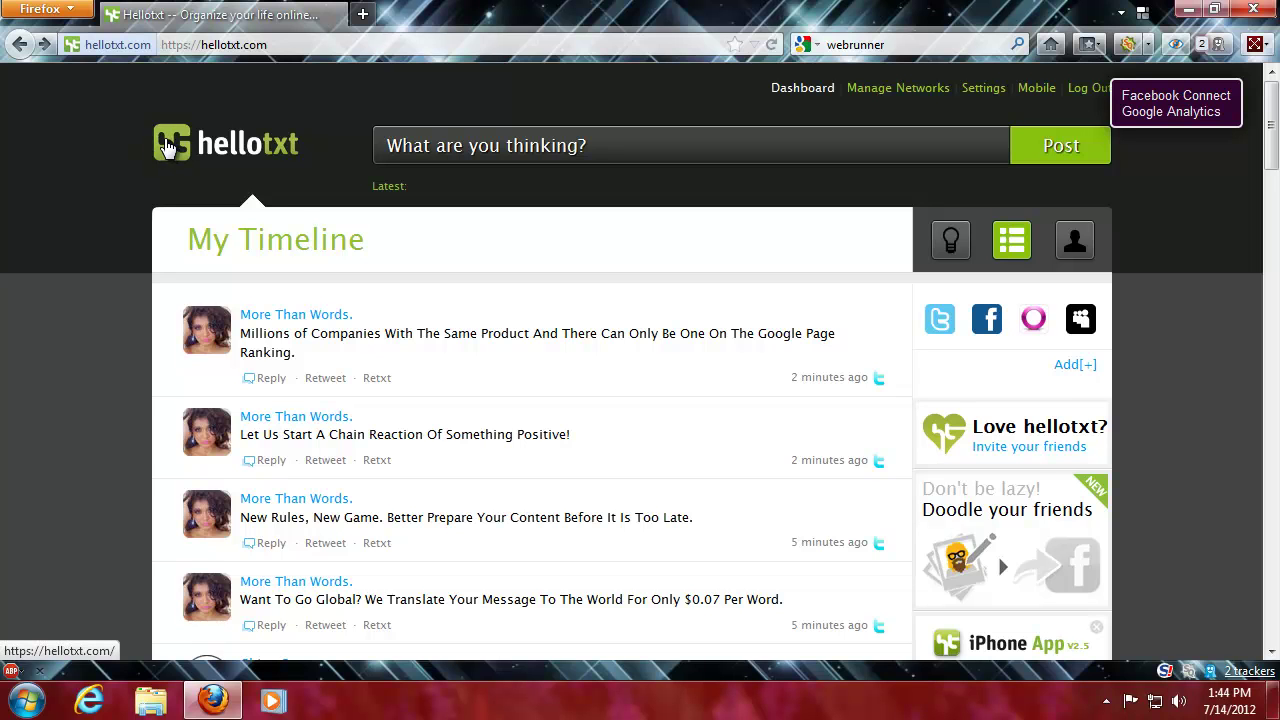
click(73, 45)
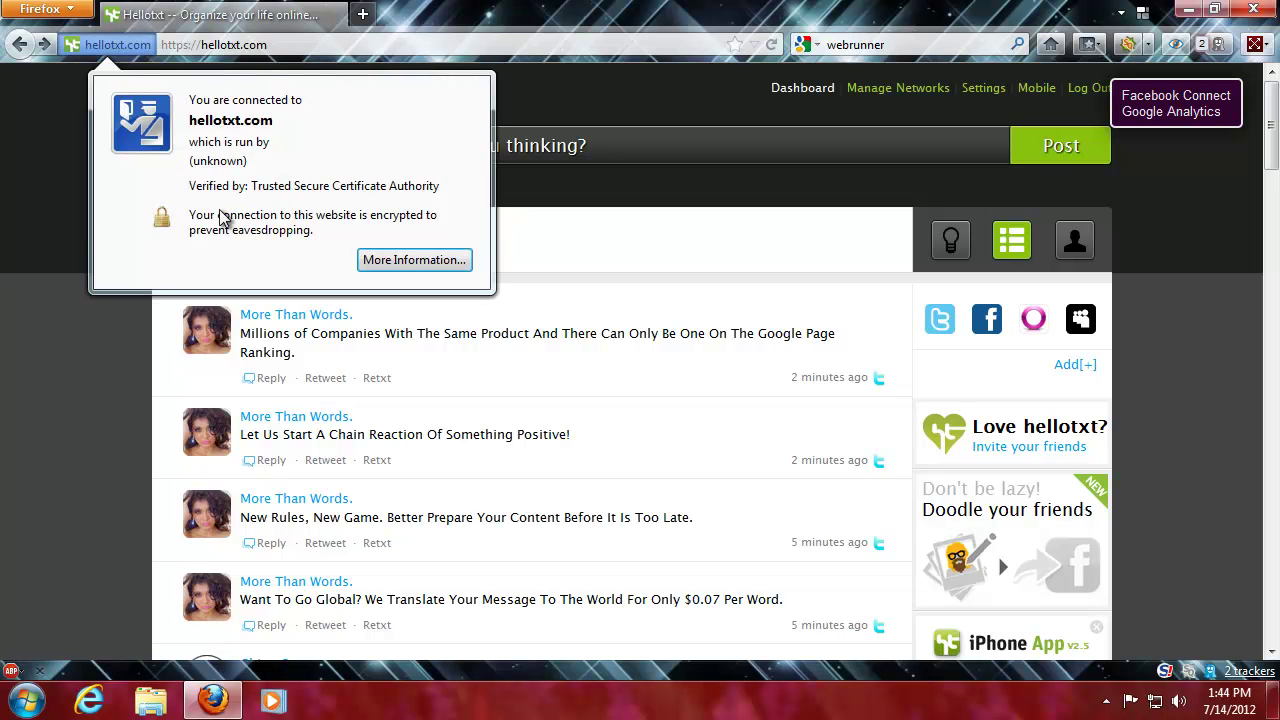
click(60, 175)
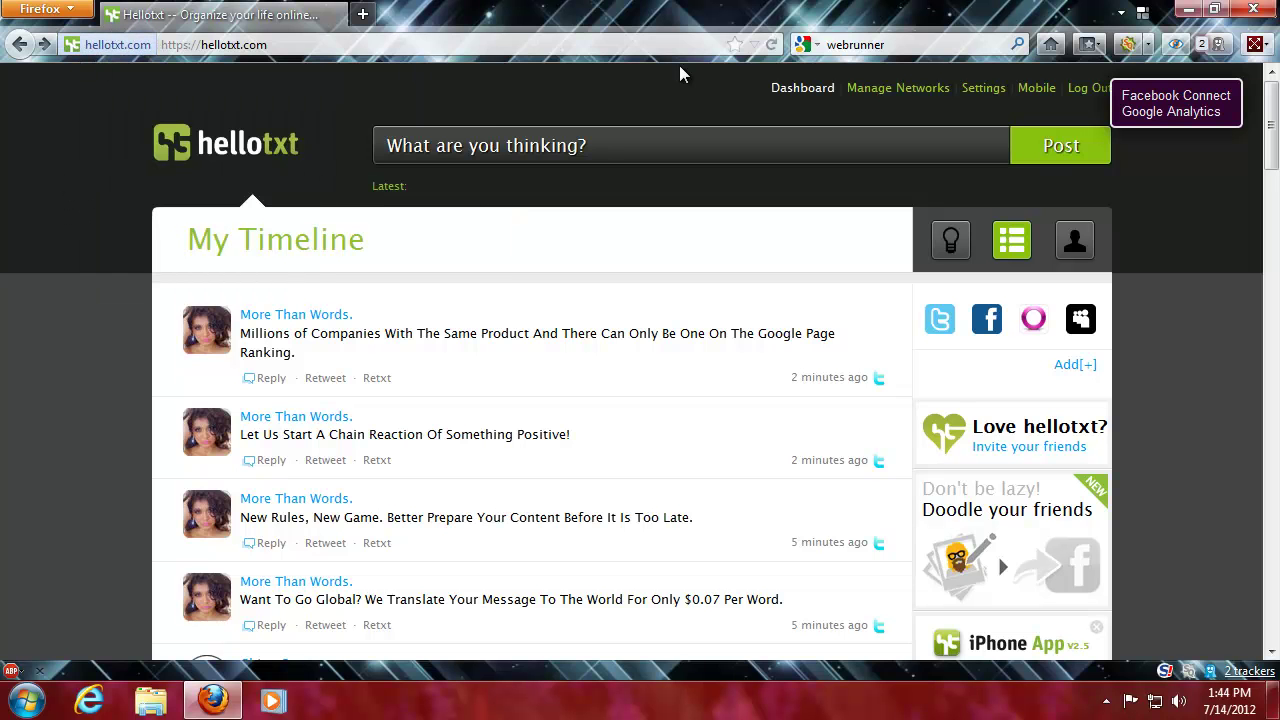
click(1188, 10)
click(50, 116)
- View the Social Media Wheel shortcut's Properties, then close them
right_click(63, 143)
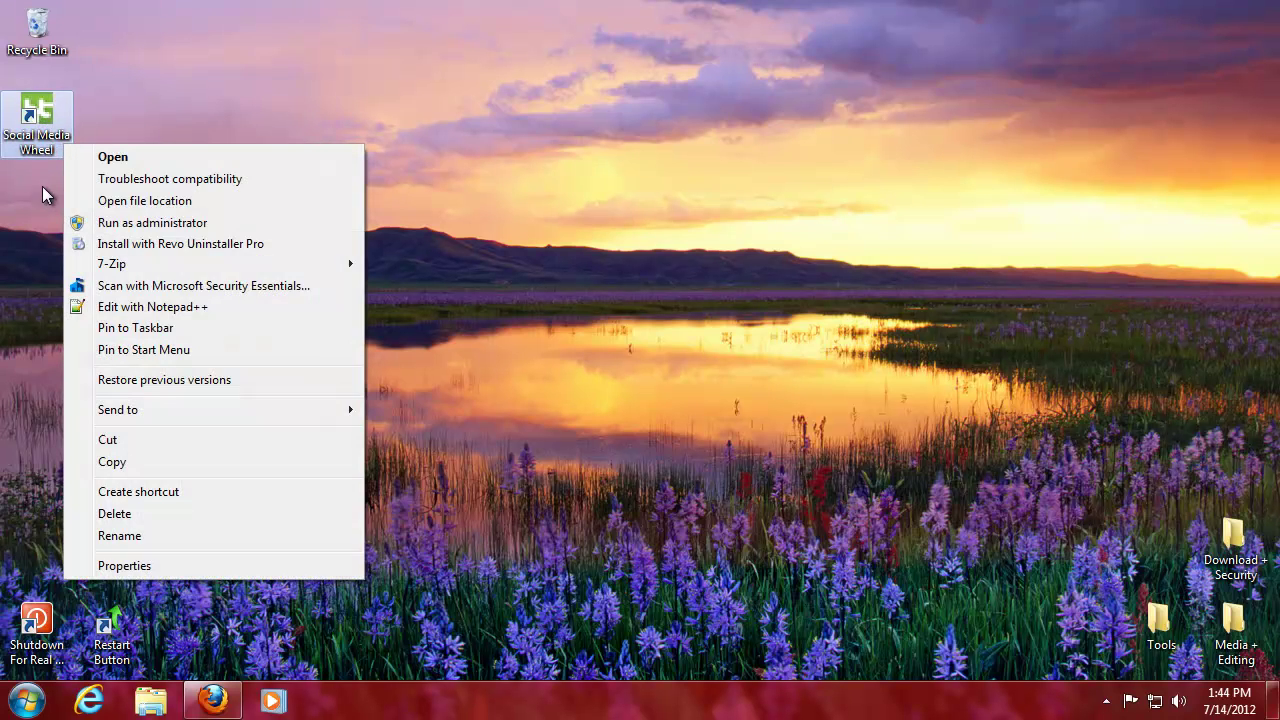
click(122, 565)
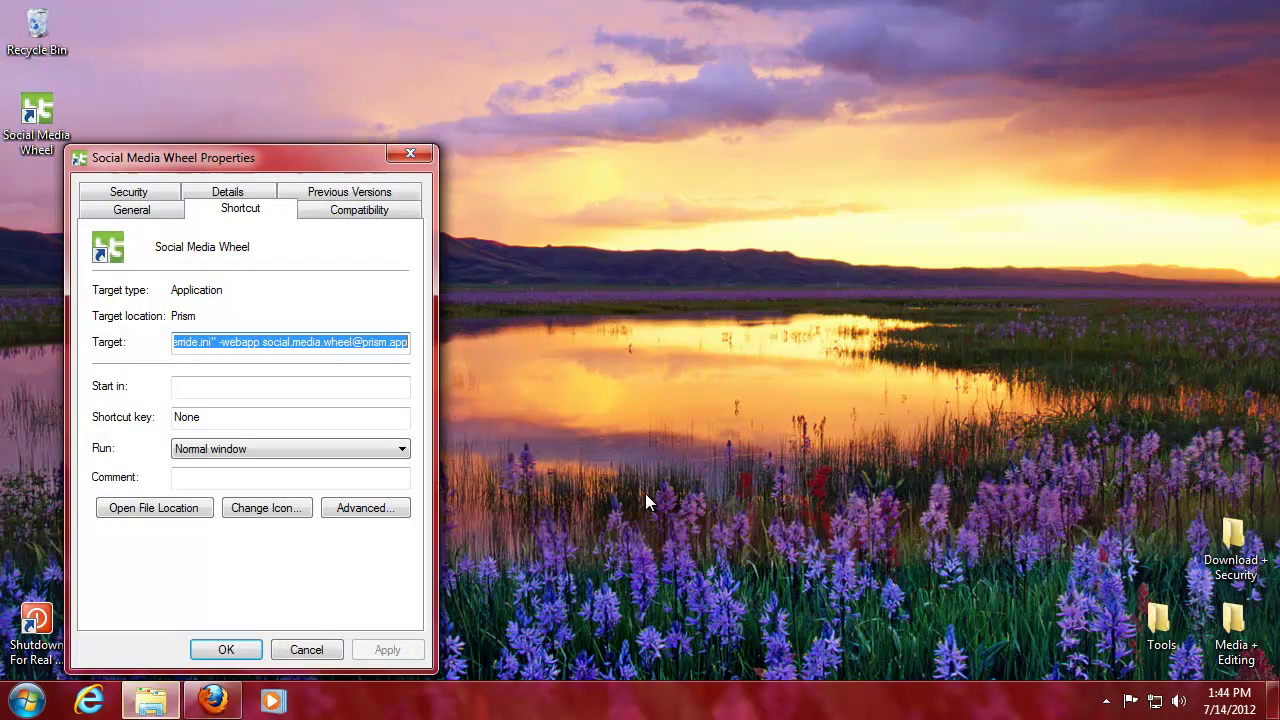
click(422, 152)
- Empty the Recycle Bin and bring Firefox back from the taskbar
right_click(59, 52)
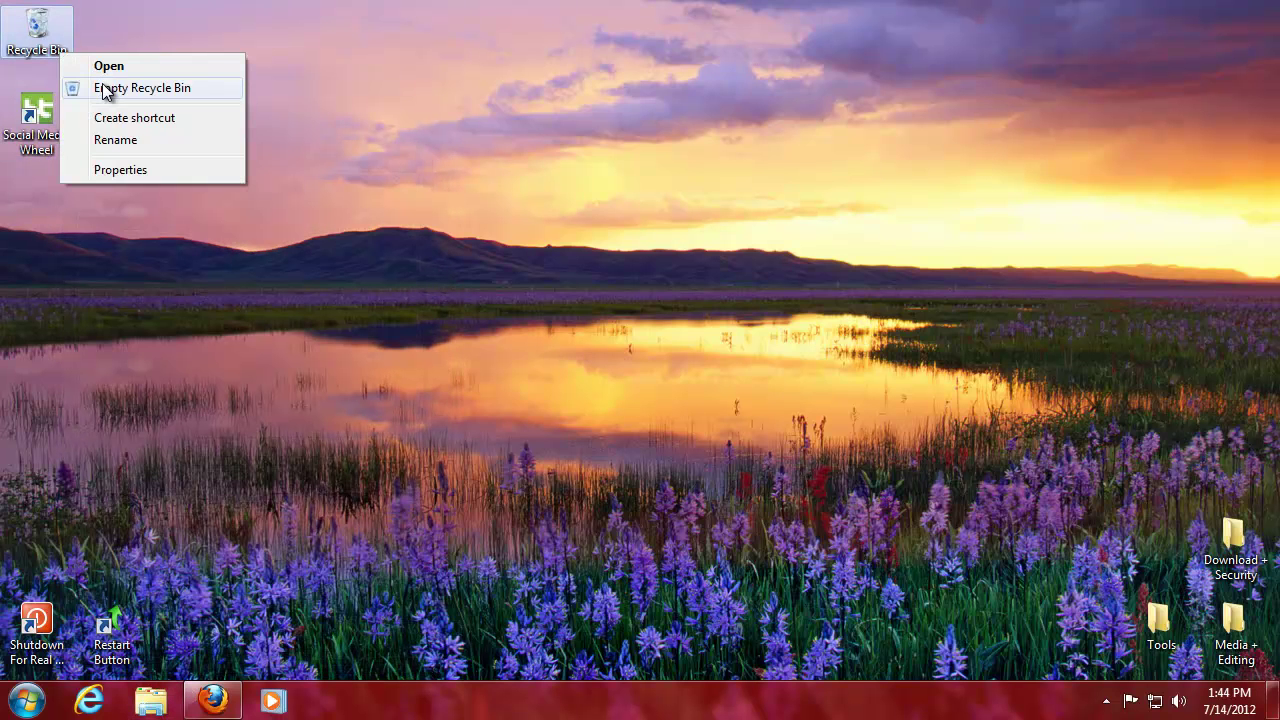
click(102, 88)
click(714, 432)
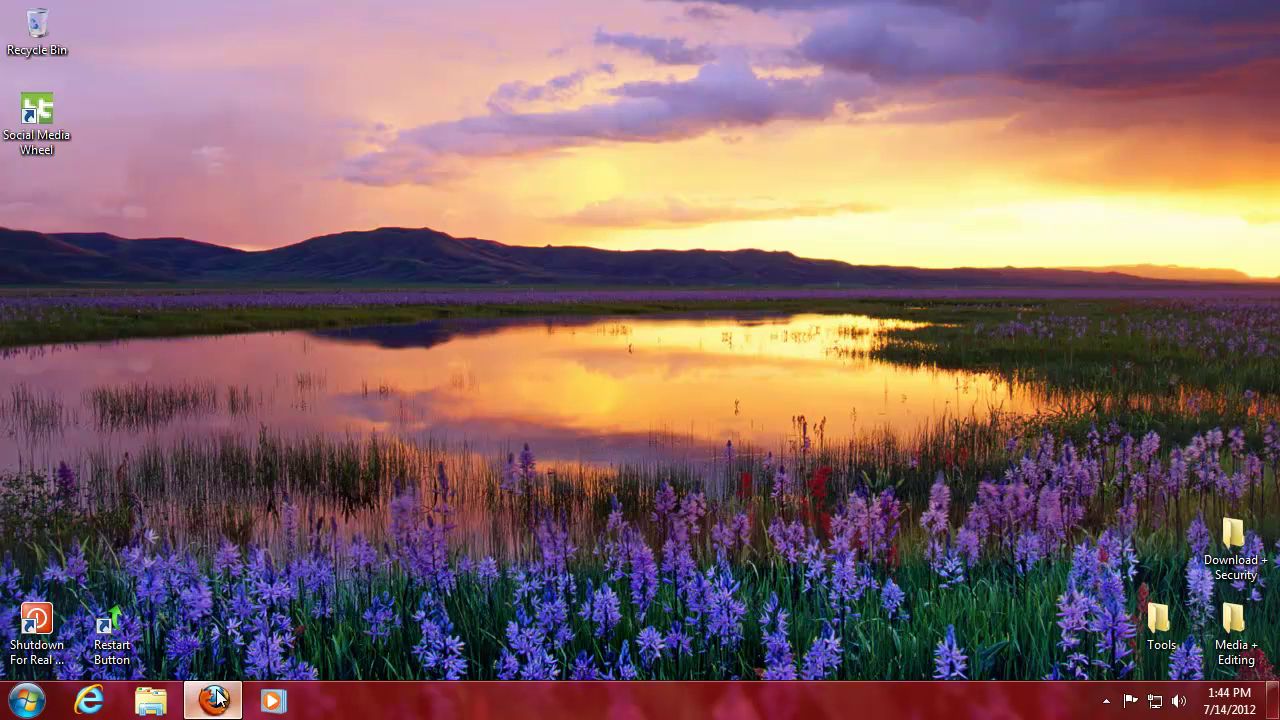
click(215, 699)
- Browse Google image results for 'vector hellotxt' in a new tab, then close it and minimize Firefox
click(362, 15)
text(vector hellot)
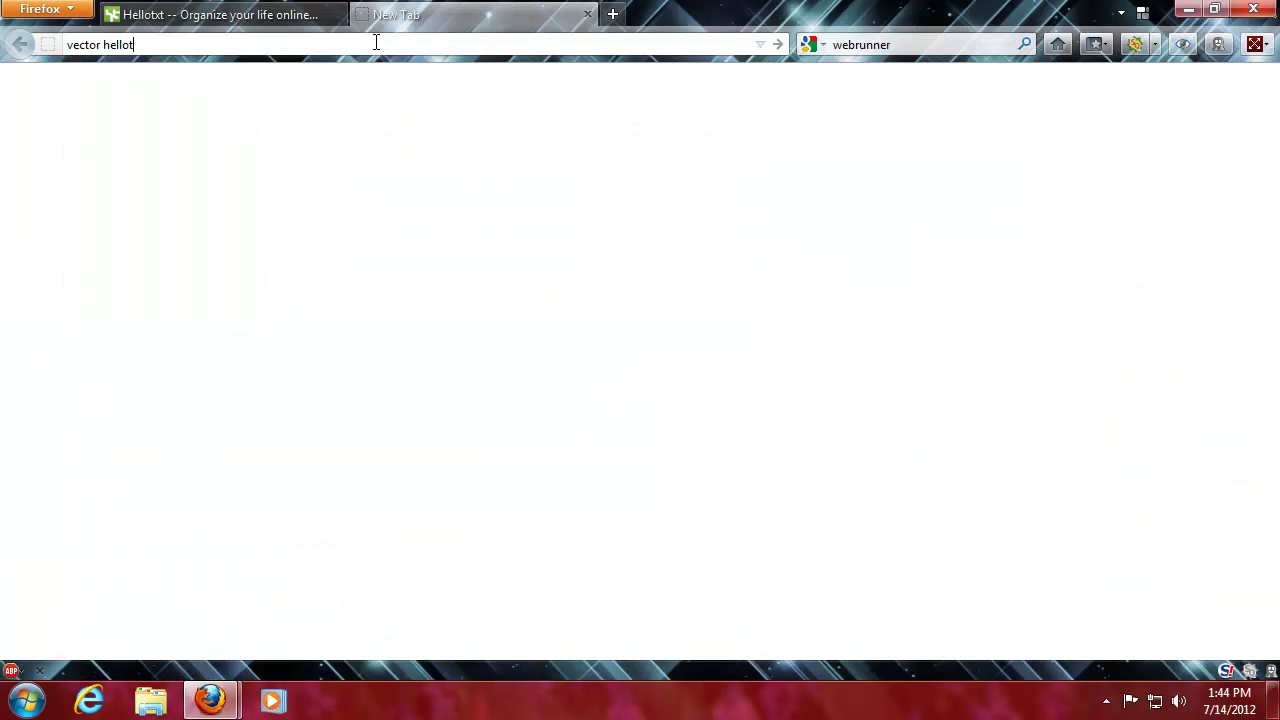
text(xt)
key(Return)
click(191, 88)
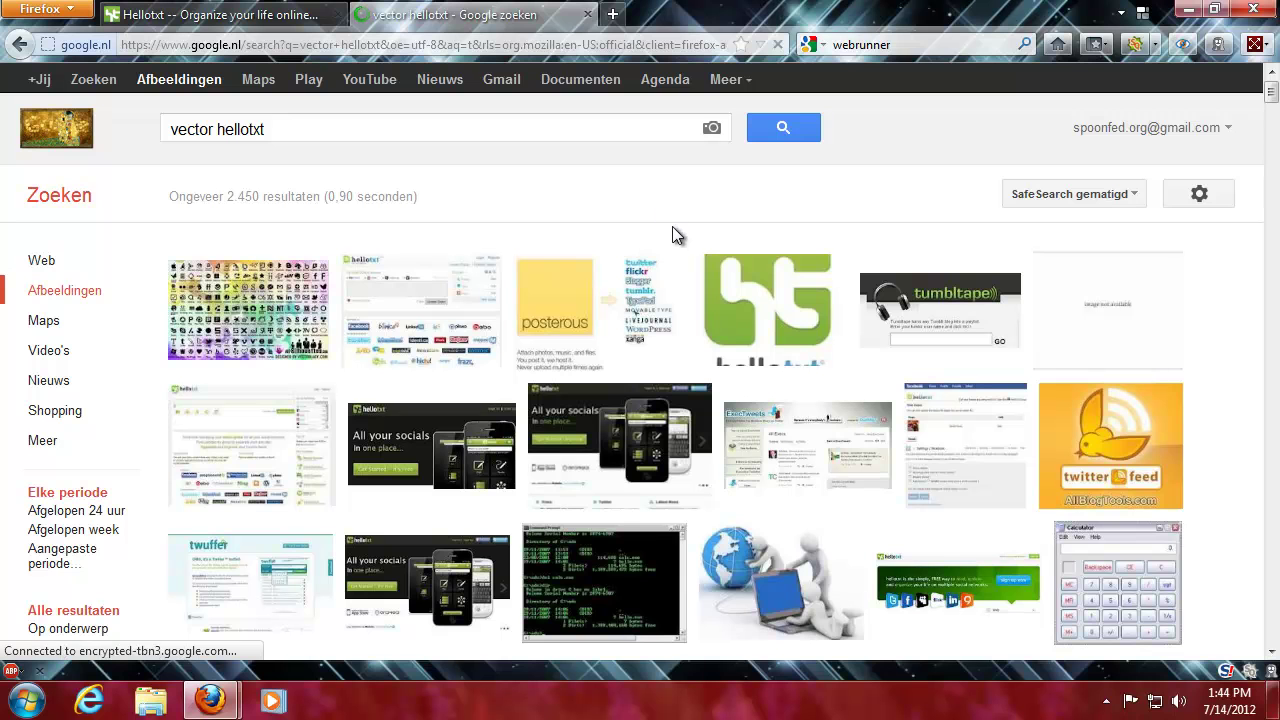
scroll(680, 233, down, 3)
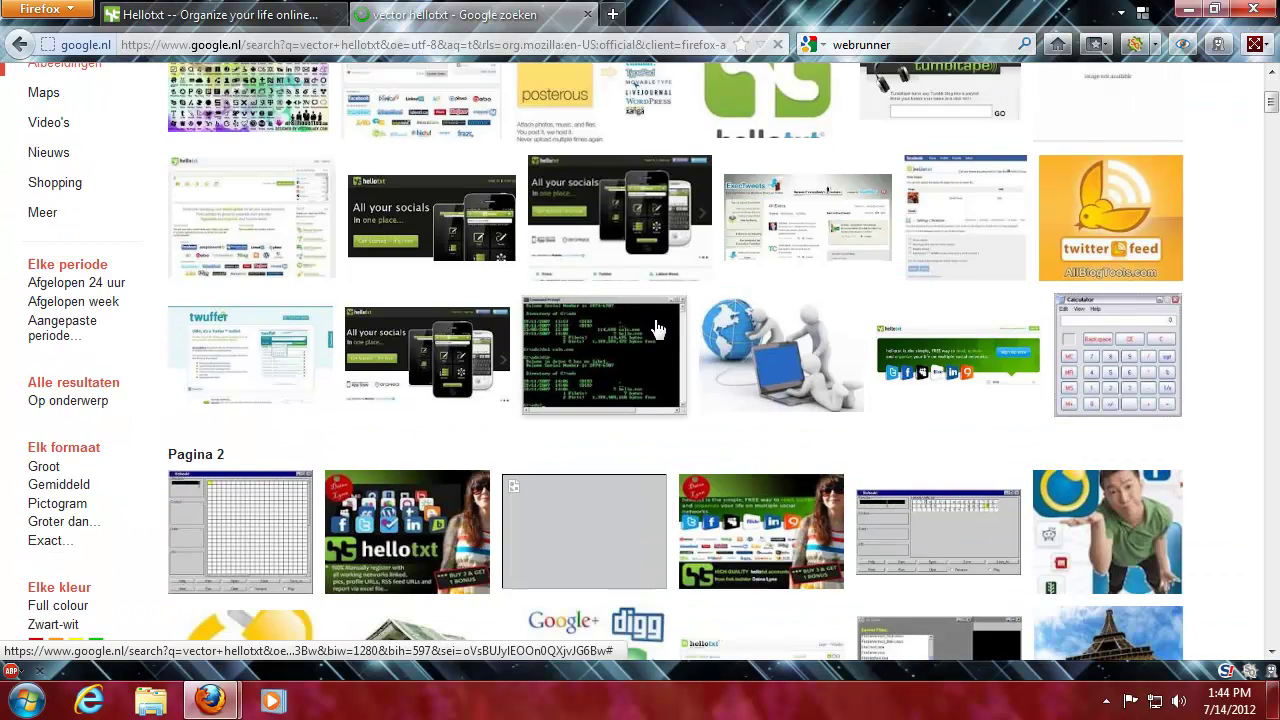
scroll(657, 330, down, 3)
scroll(628, 297, up, 6)
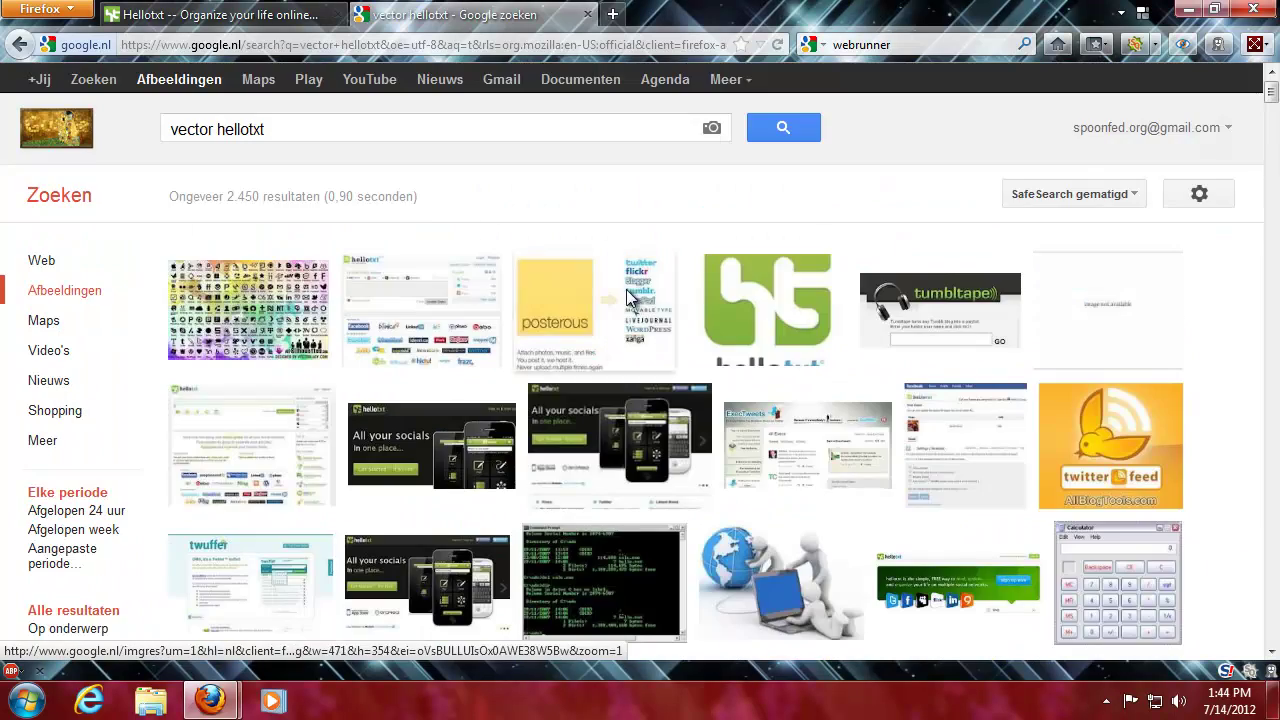
click(588, 14)
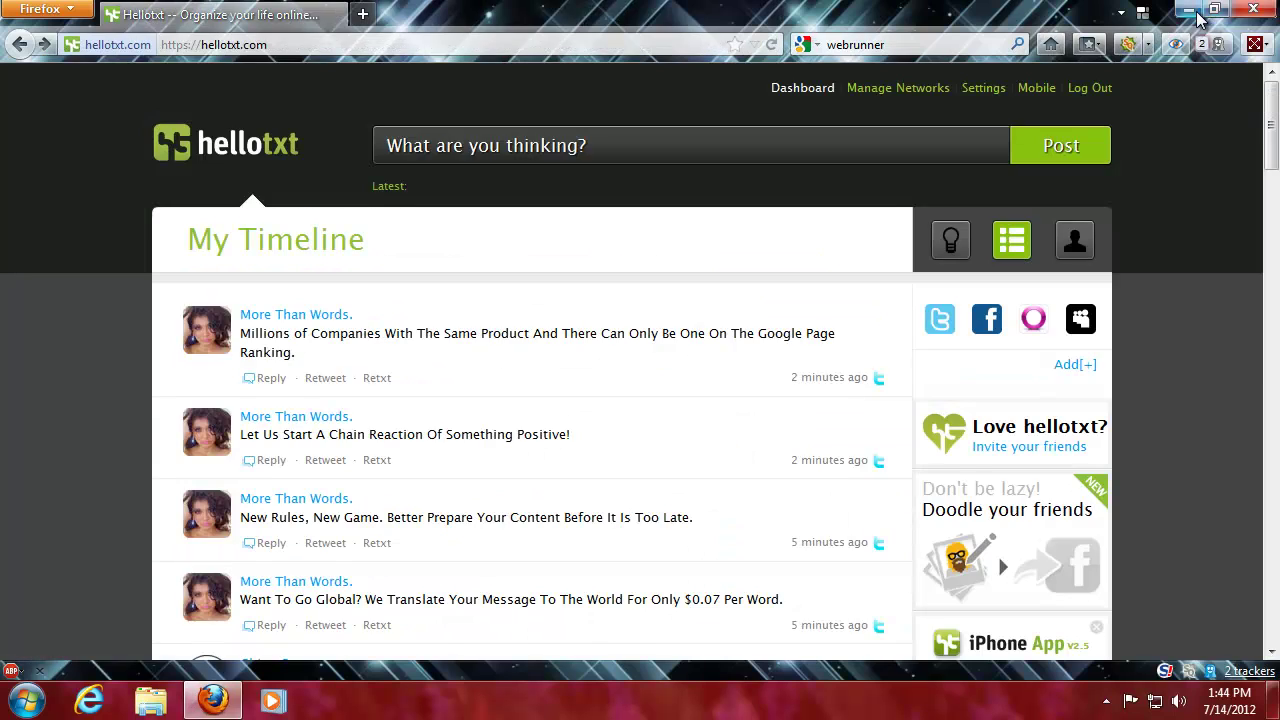
click(1190, 10)
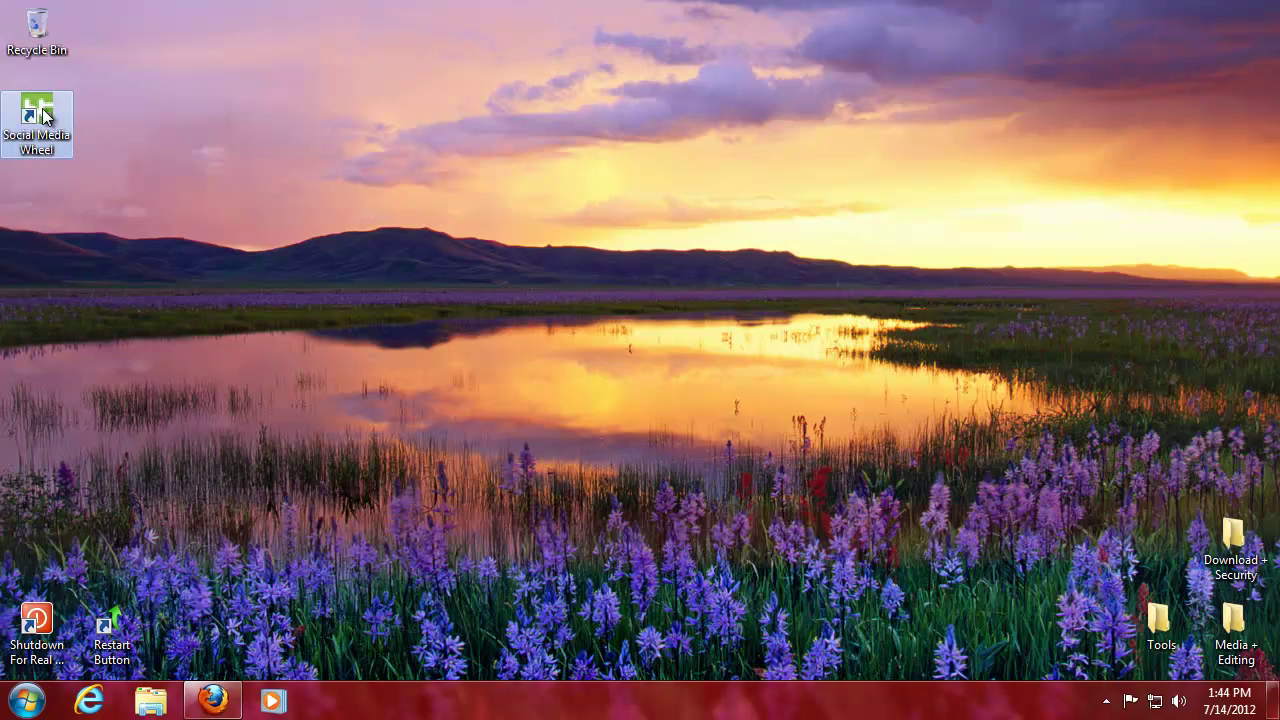
- Move the Social Media Wheel shortcut into the Tools folder and check it there
drag(152, 314, 1175, 641)
double_click(1175, 641)
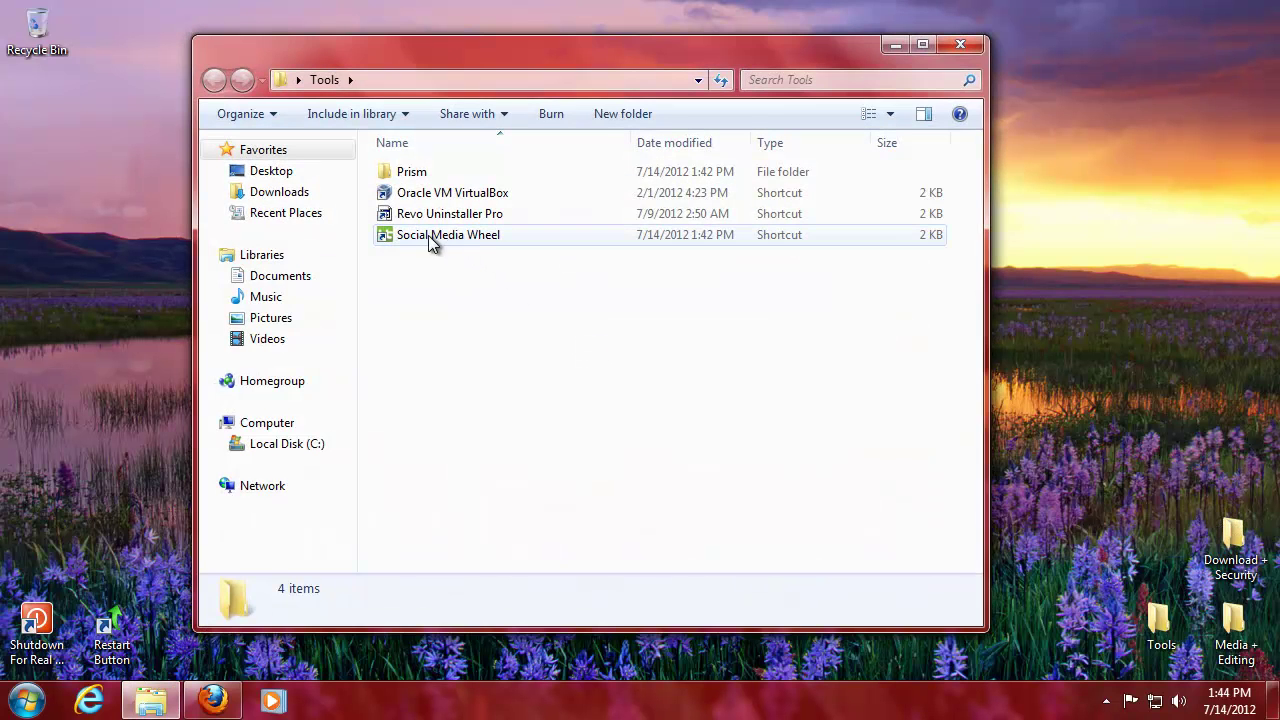
click(428, 238)
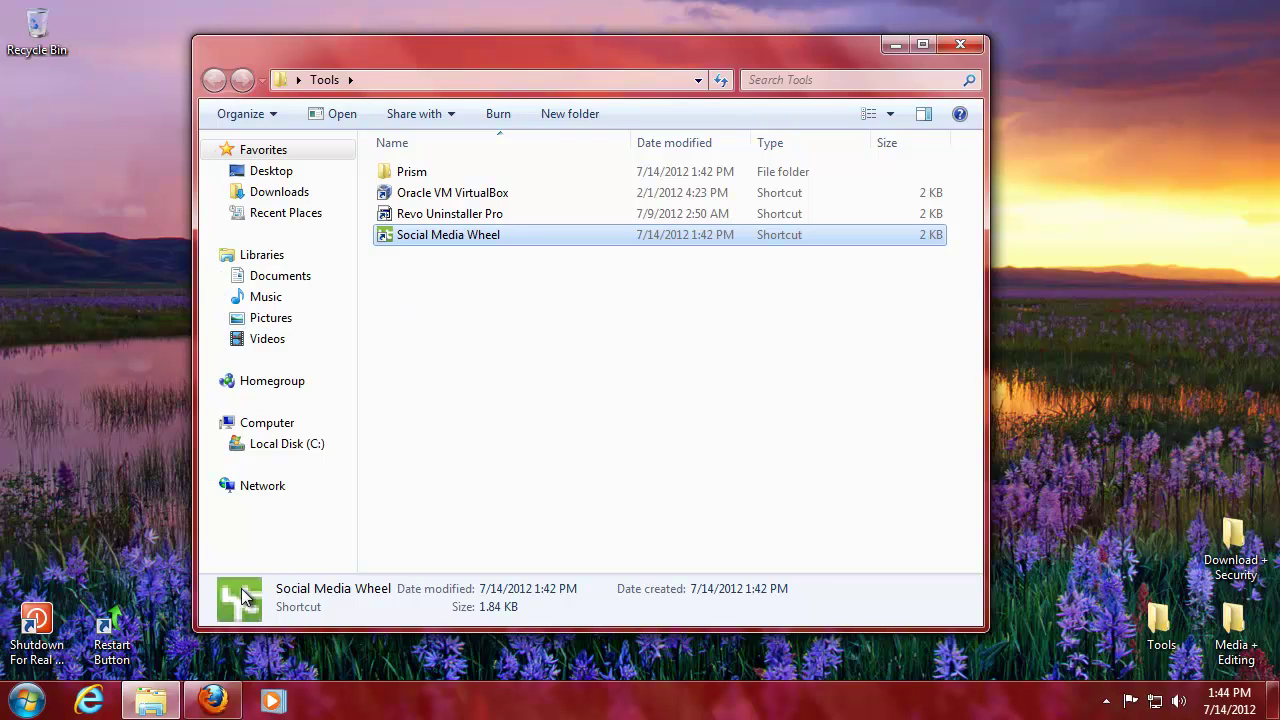
click(415, 214)
click(425, 193)
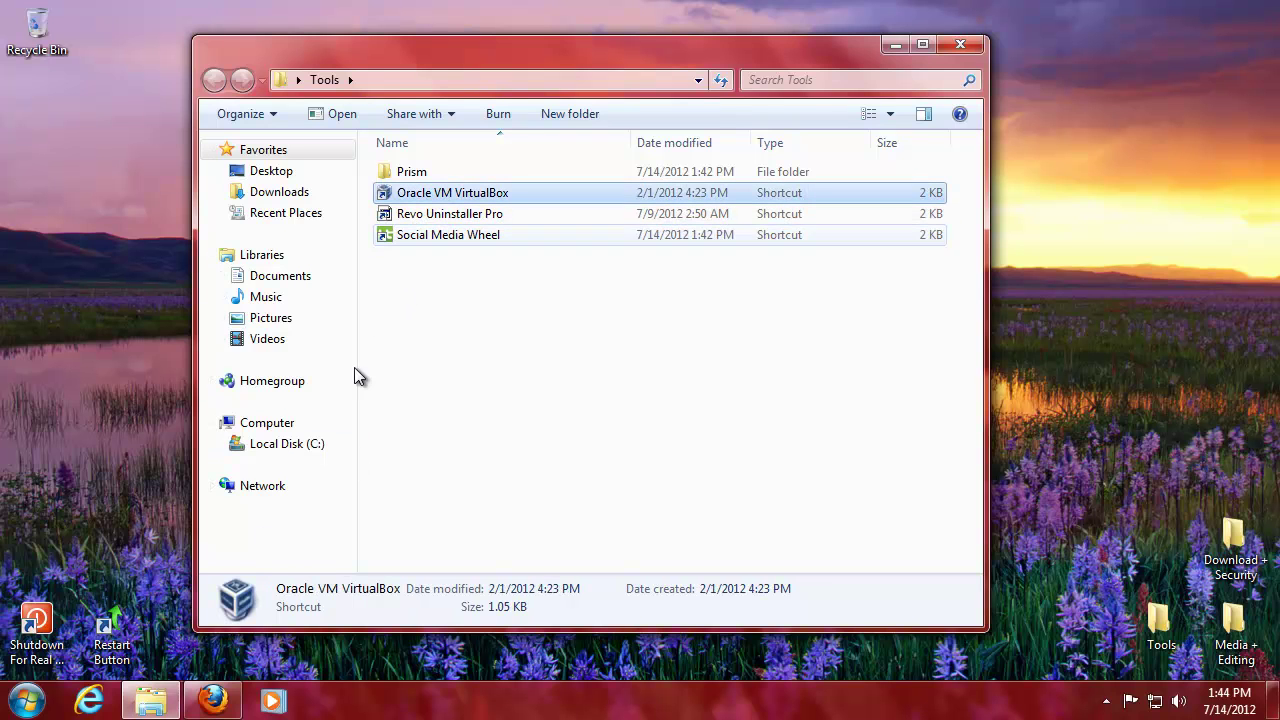
click(420, 240)
click(964, 52)
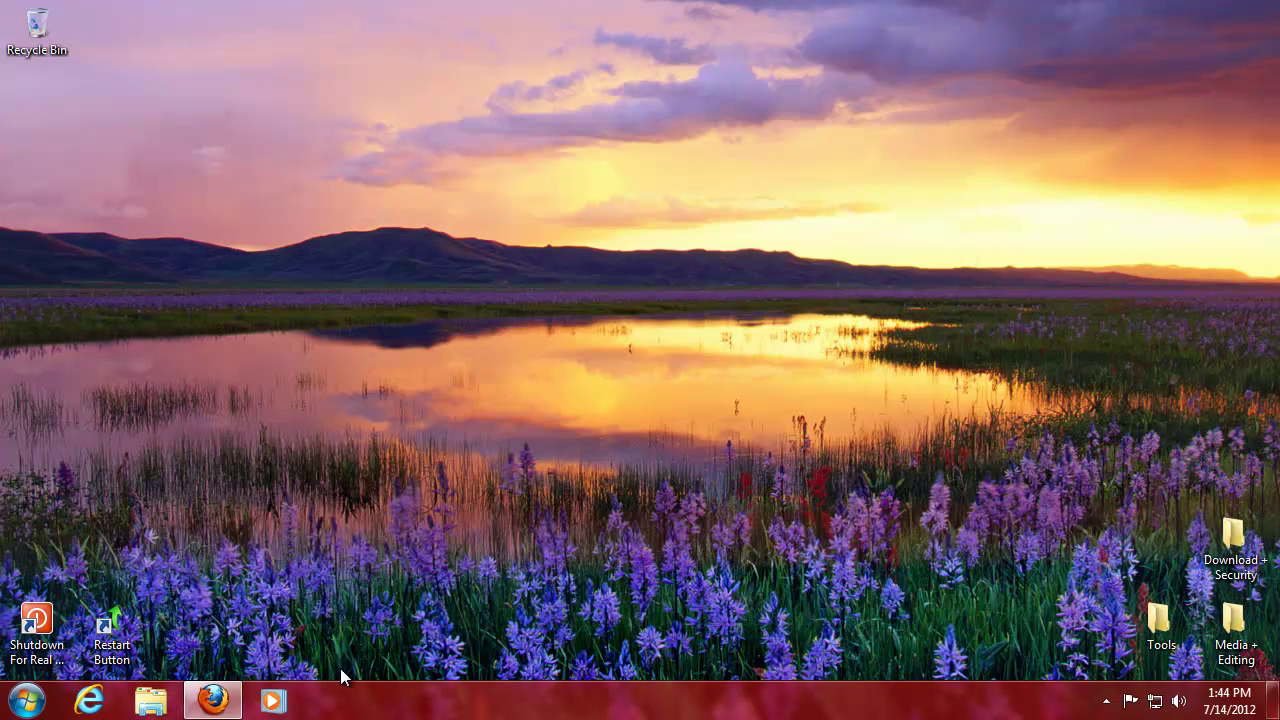
- Launch Social Media Wheel from the Tools folder and close the folder window
double_click(1157, 620)
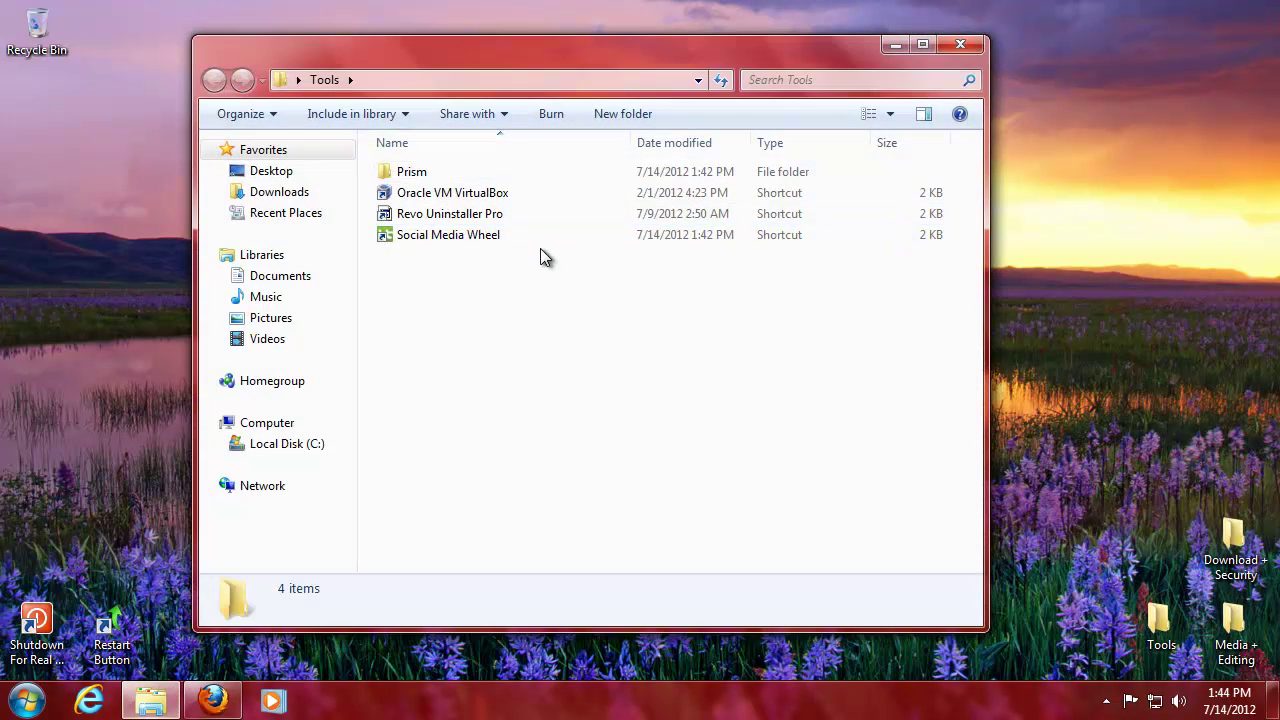
click(540, 238)
double_click(491, 237)
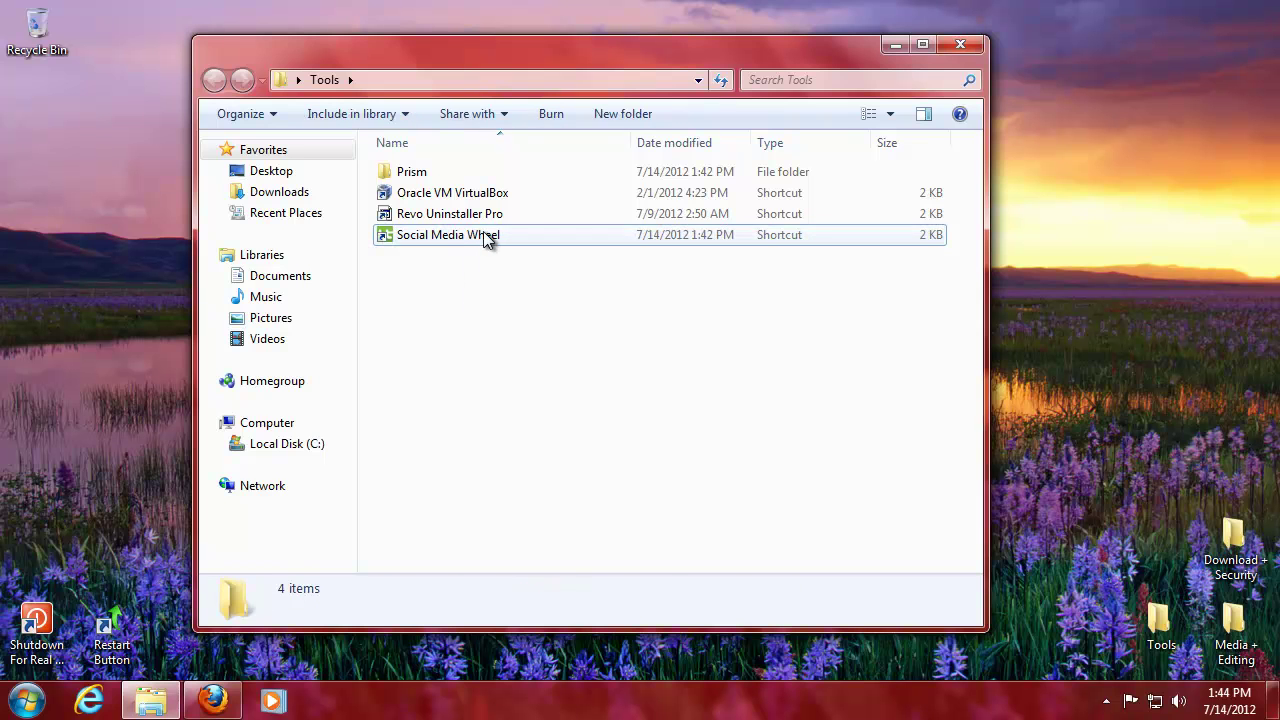
click(965, 44)
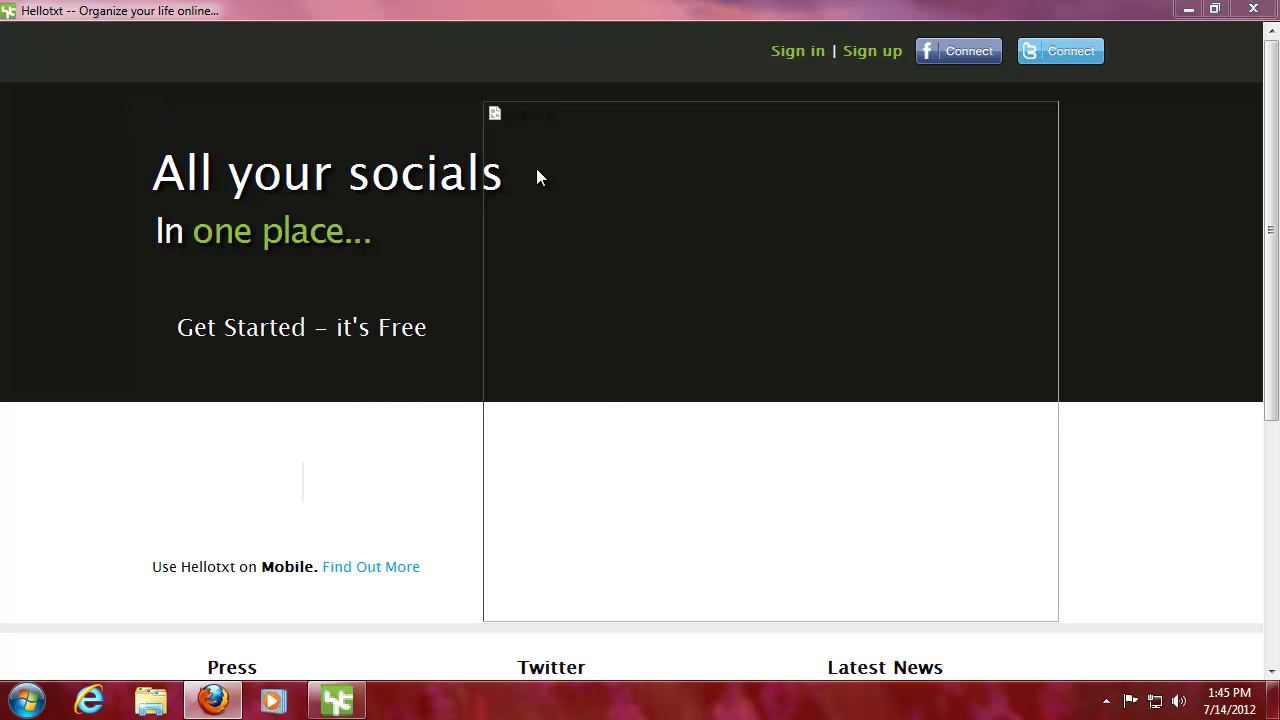
- Submit the hellotxt sign-in form with the account e-mail and password, declining password saving
click(797, 51)
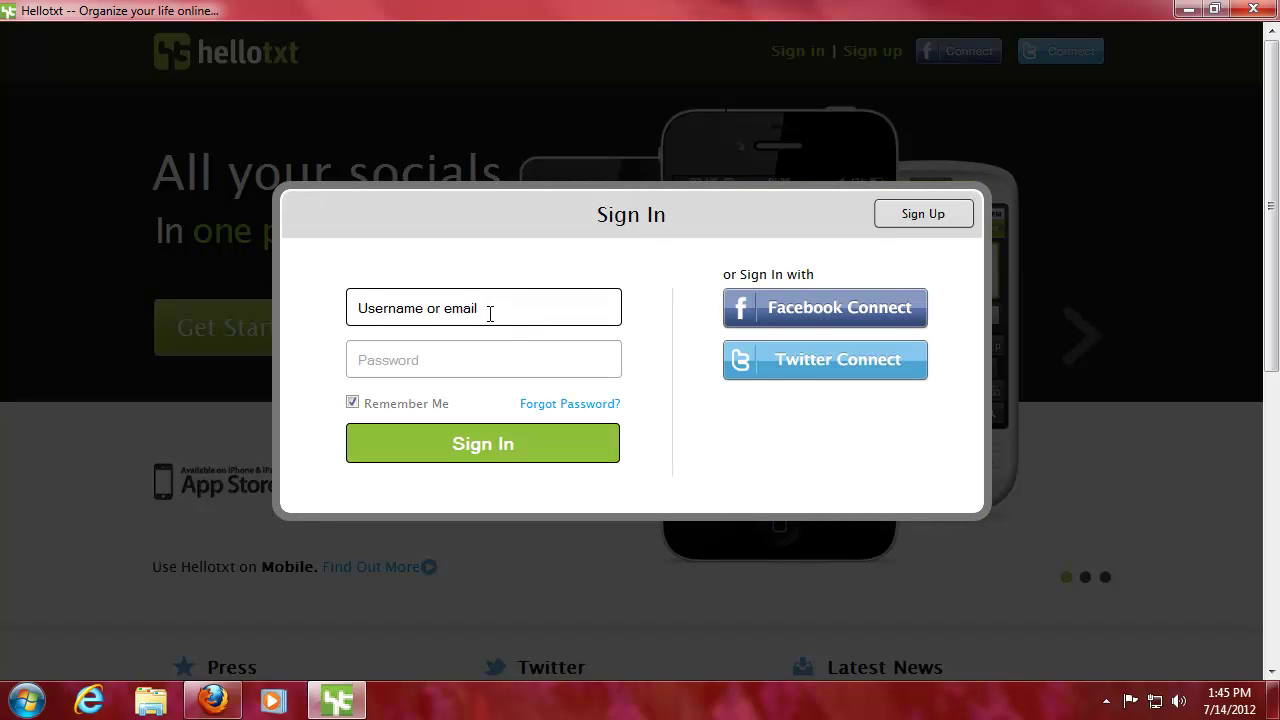
click(474, 315)
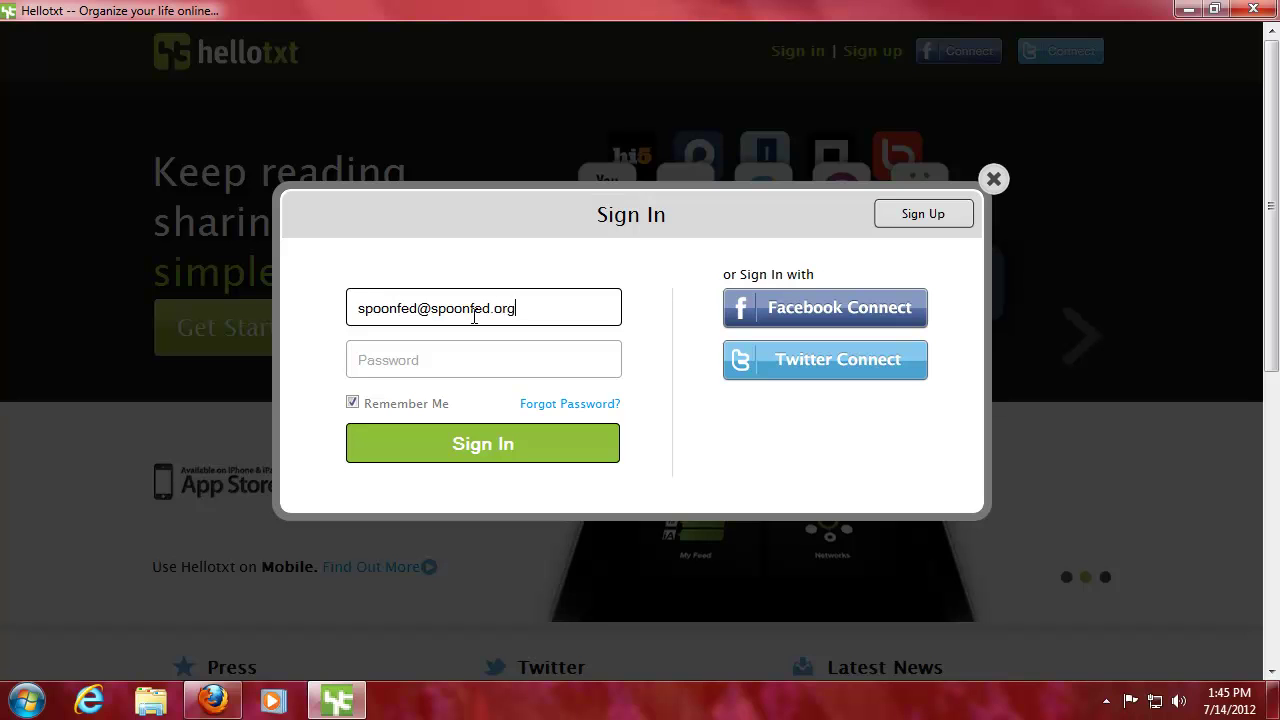
key(Tab)
text(••••••)
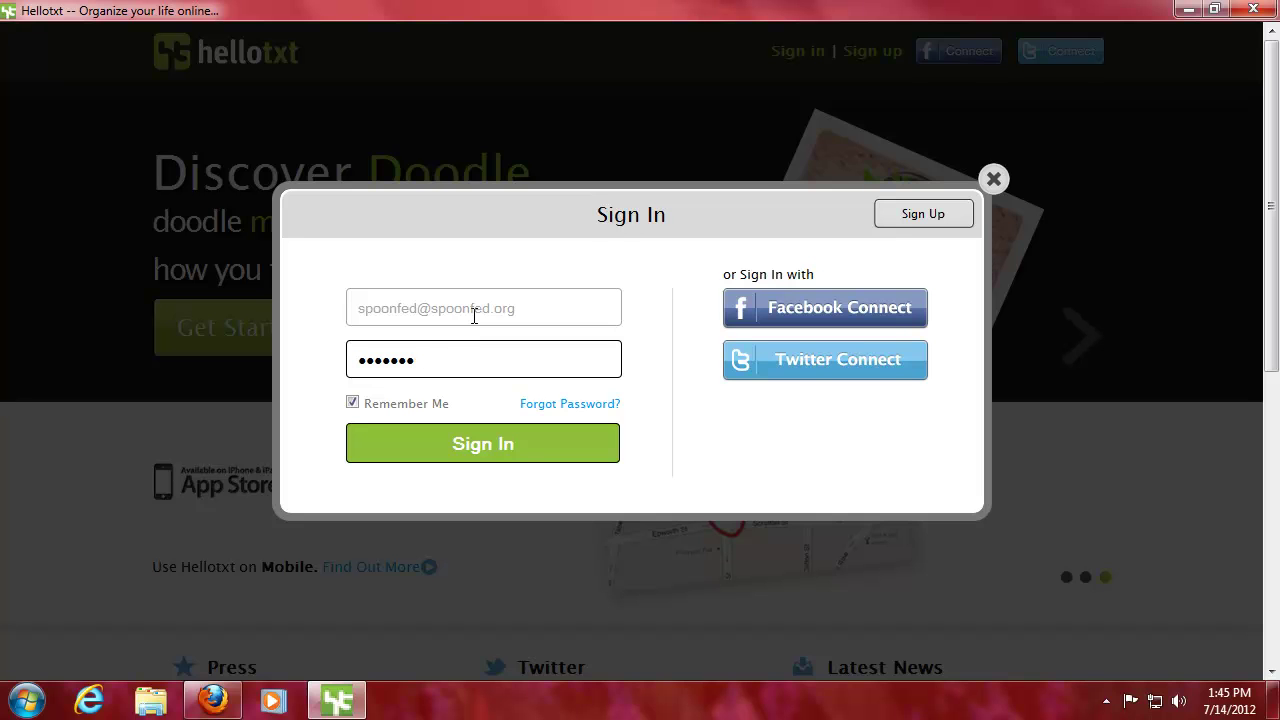
key(Return)
click(1199, 42)
- Retype the corrected password, resubmit the sign-in, and decline saving the password
drag(496, 369, 166, 361)
text(••••)
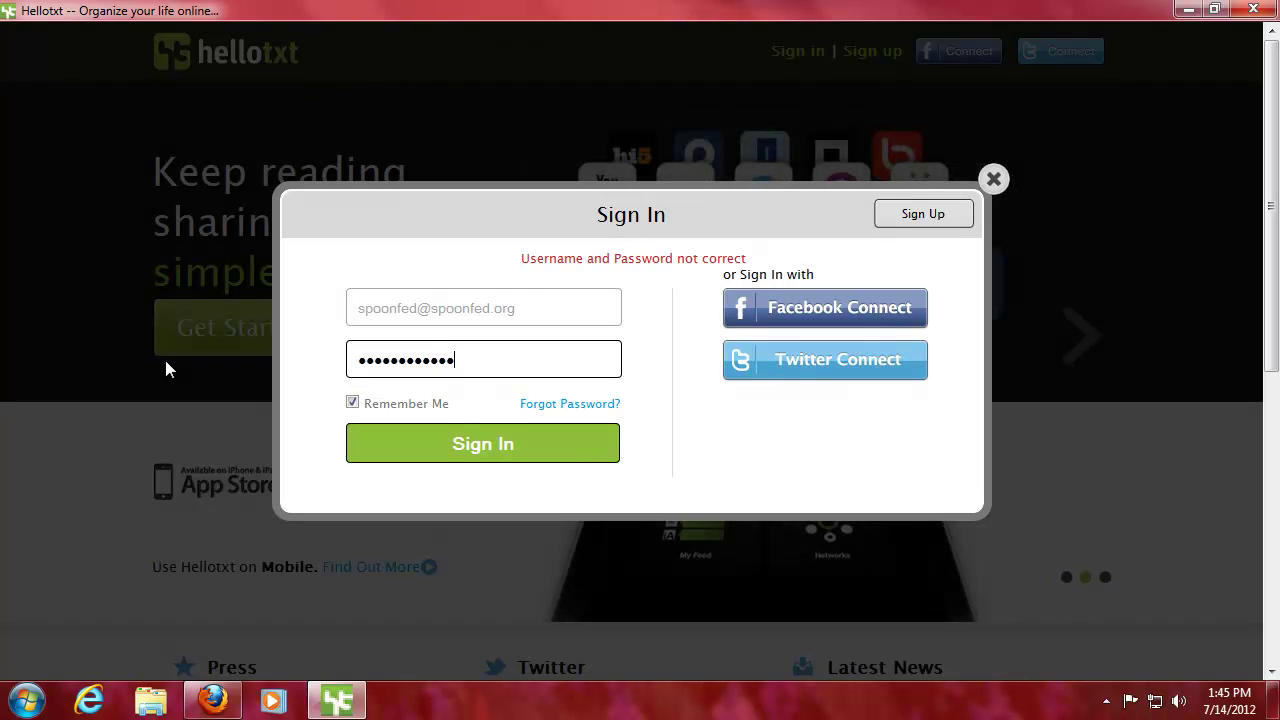
key(Return)
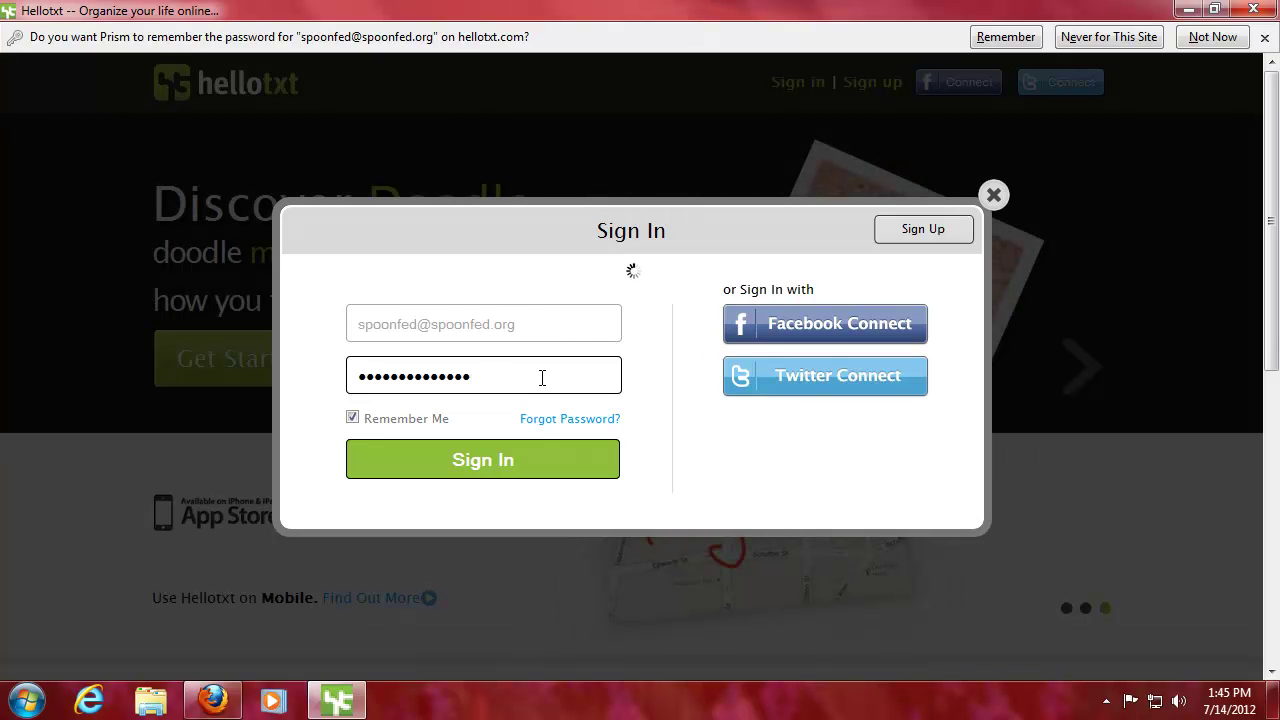
text(•••)
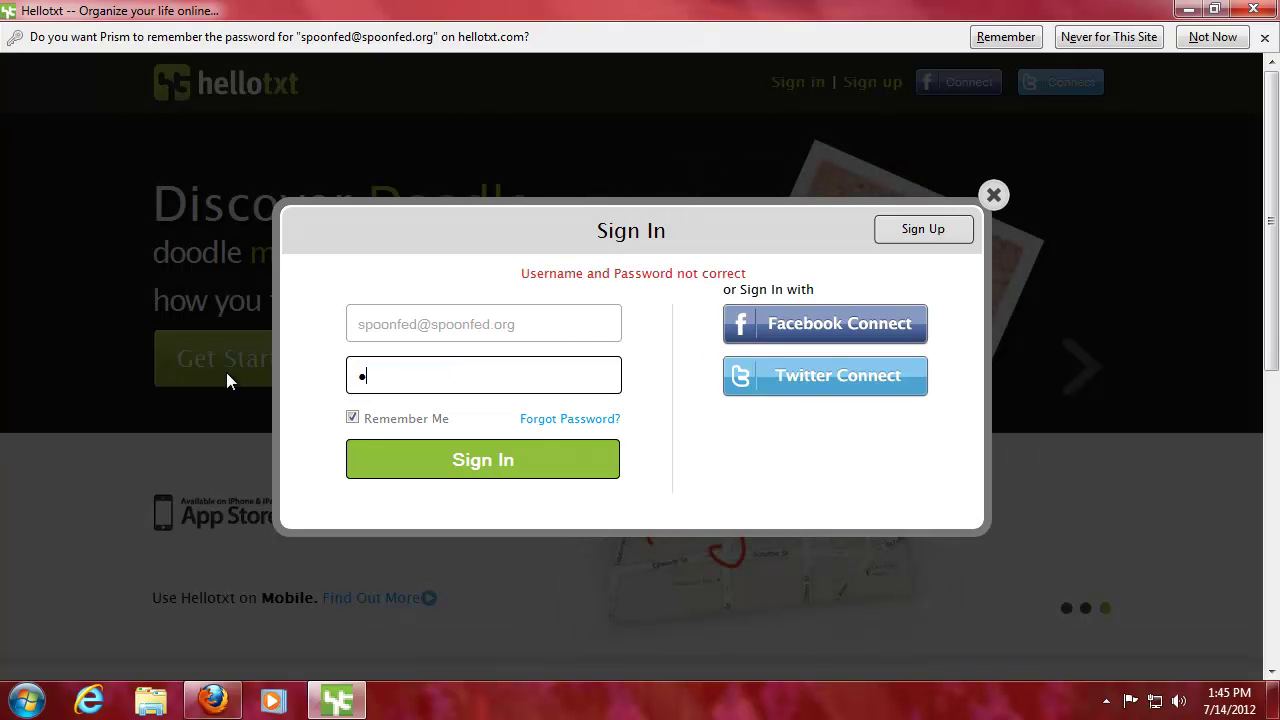
text(••••)
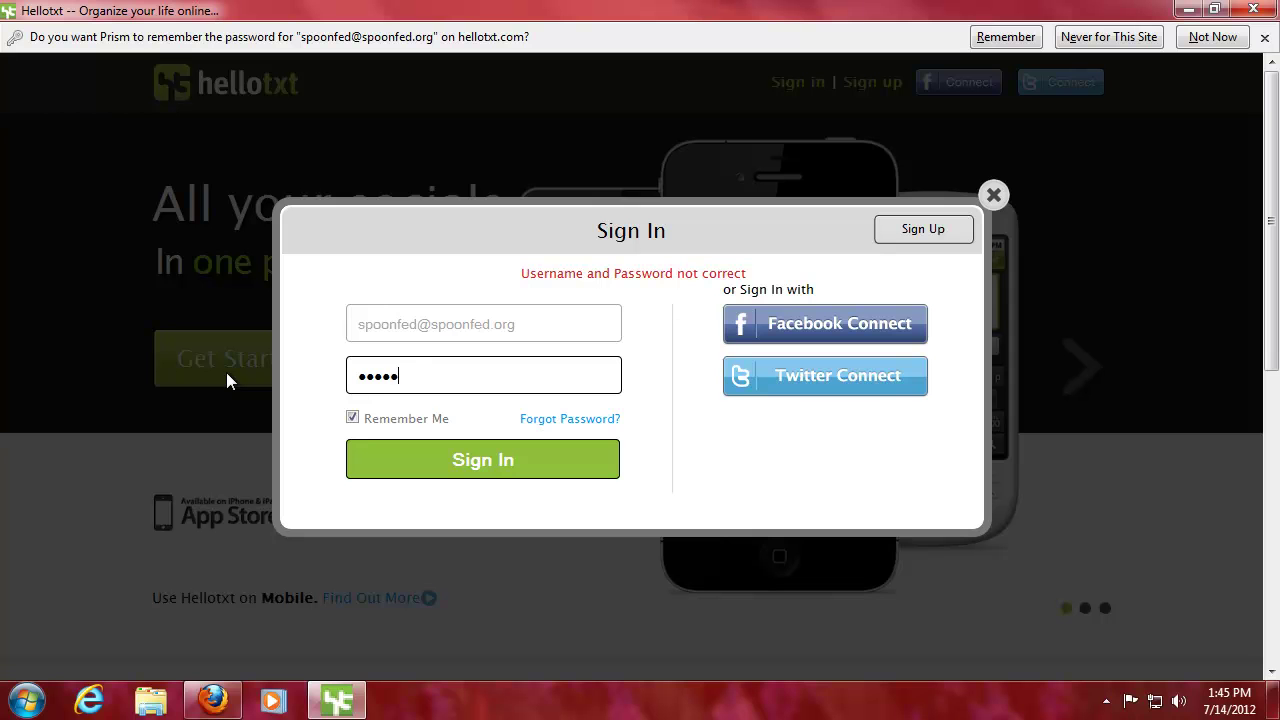
key(Return)
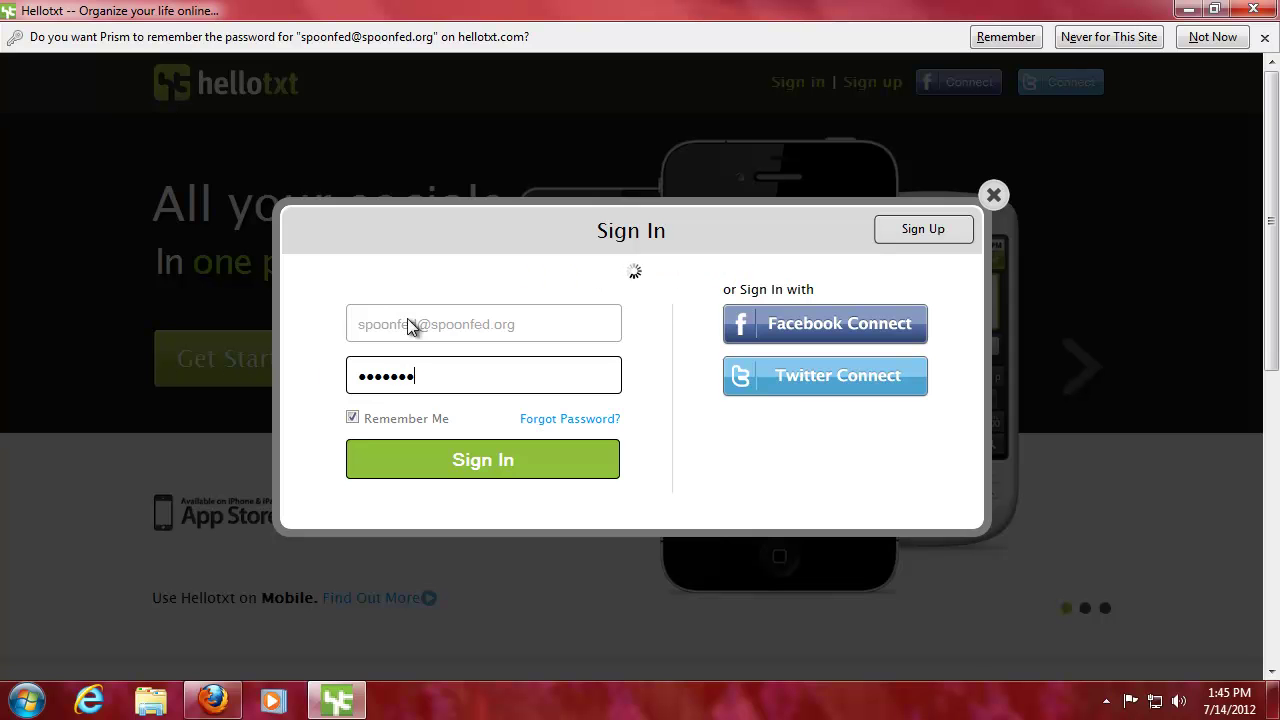
click(1192, 37)
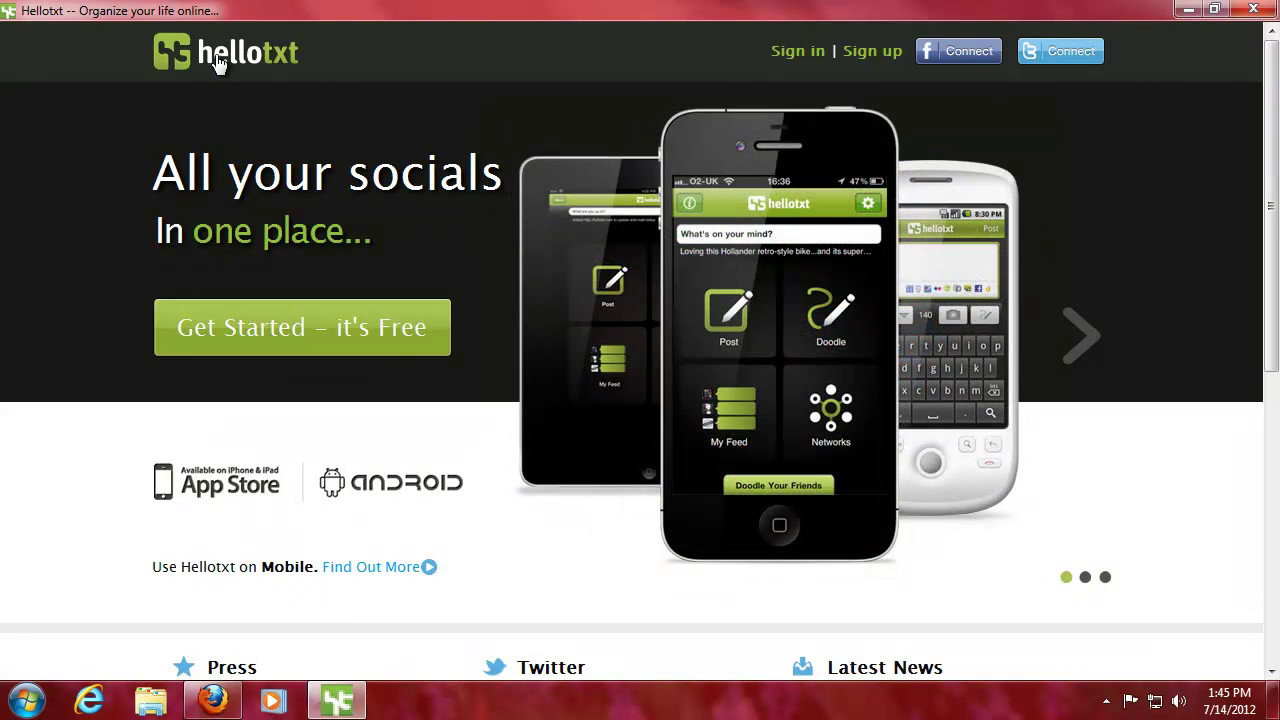
- Load the signed-in hellotxt dashboard and try, then close, the new post box
click(300, 56)
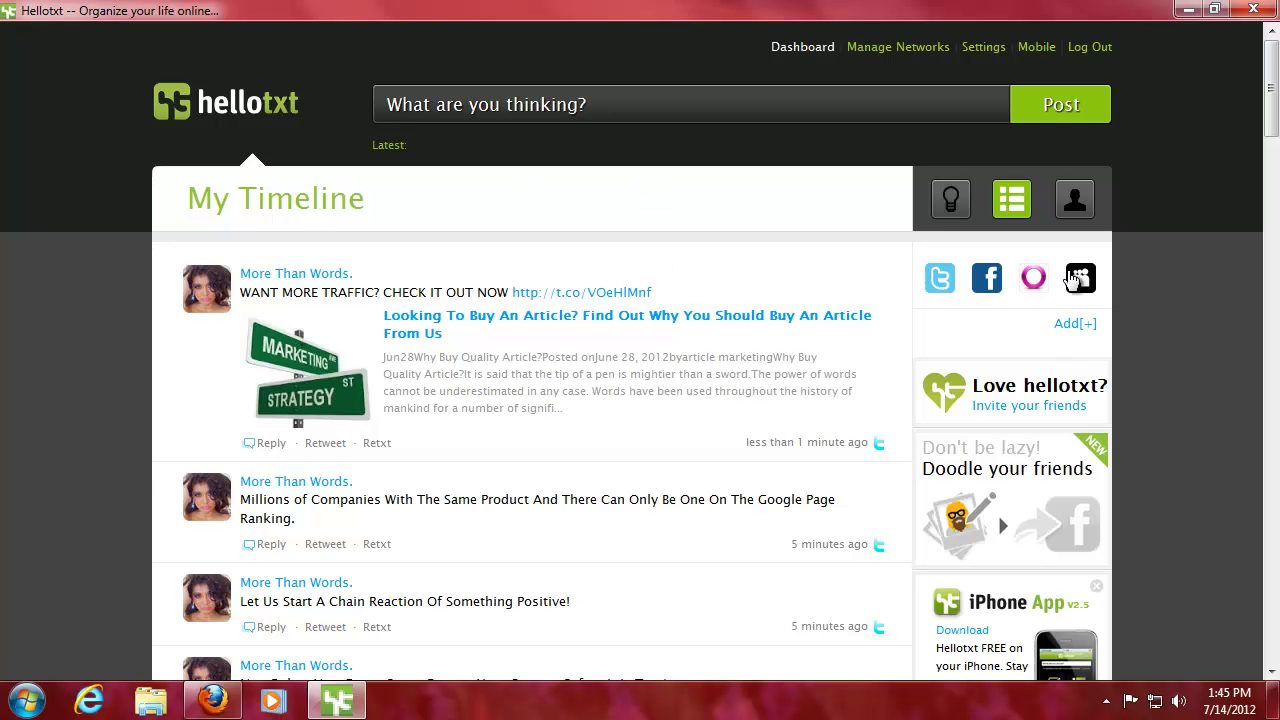
click(573, 103)
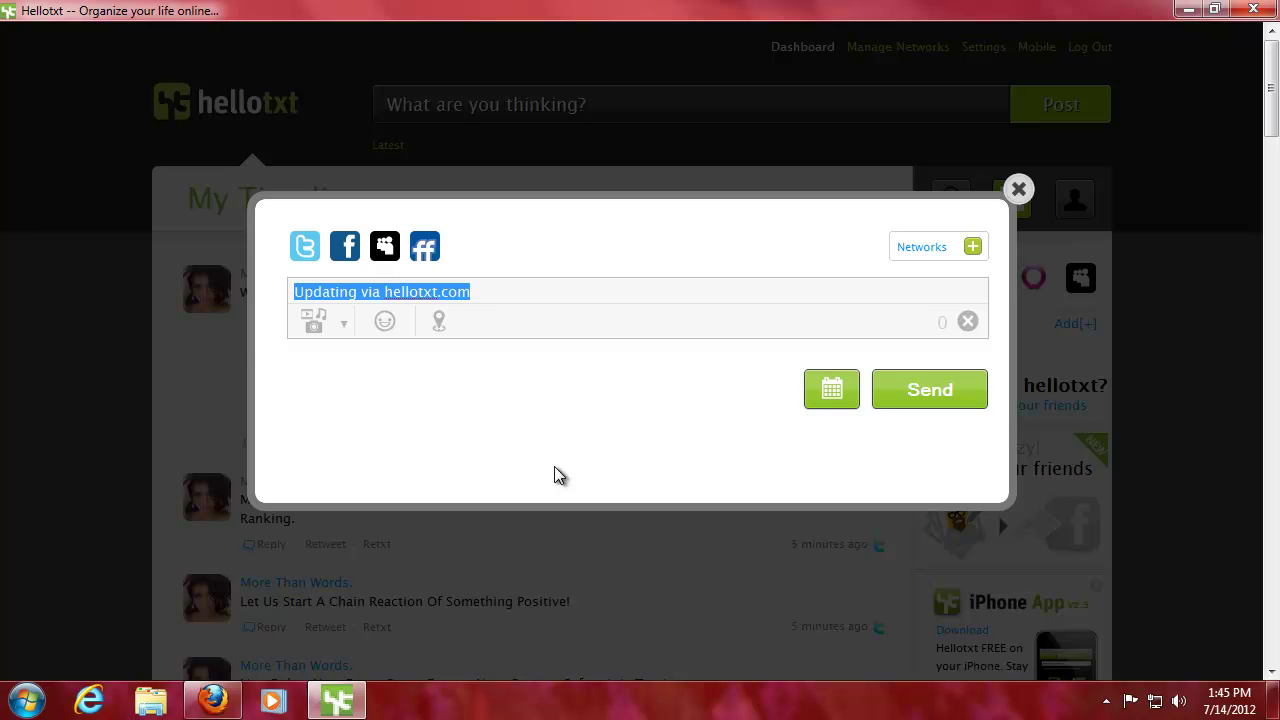
click(1019, 189)
- Compare with the Firefox page, then minimize the Social Media Wheel window and close Firefox
click(230, 706)
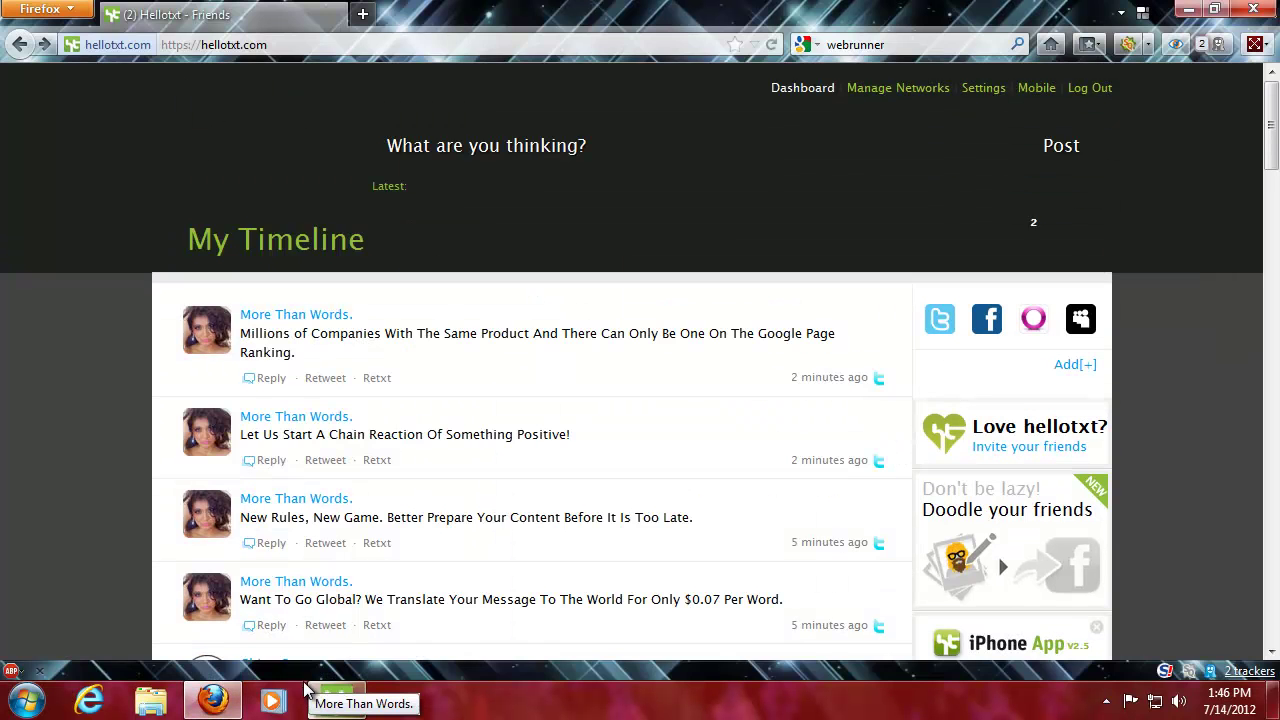
click(360, 46)
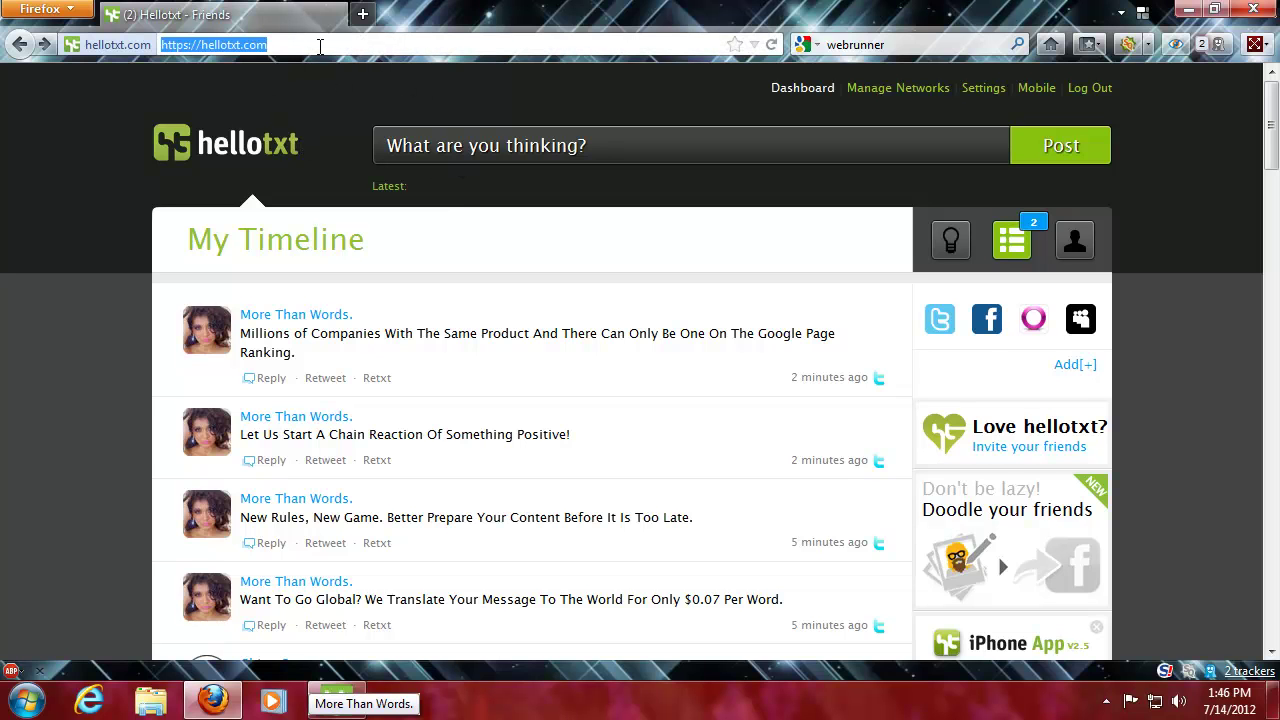
click(337, 700)
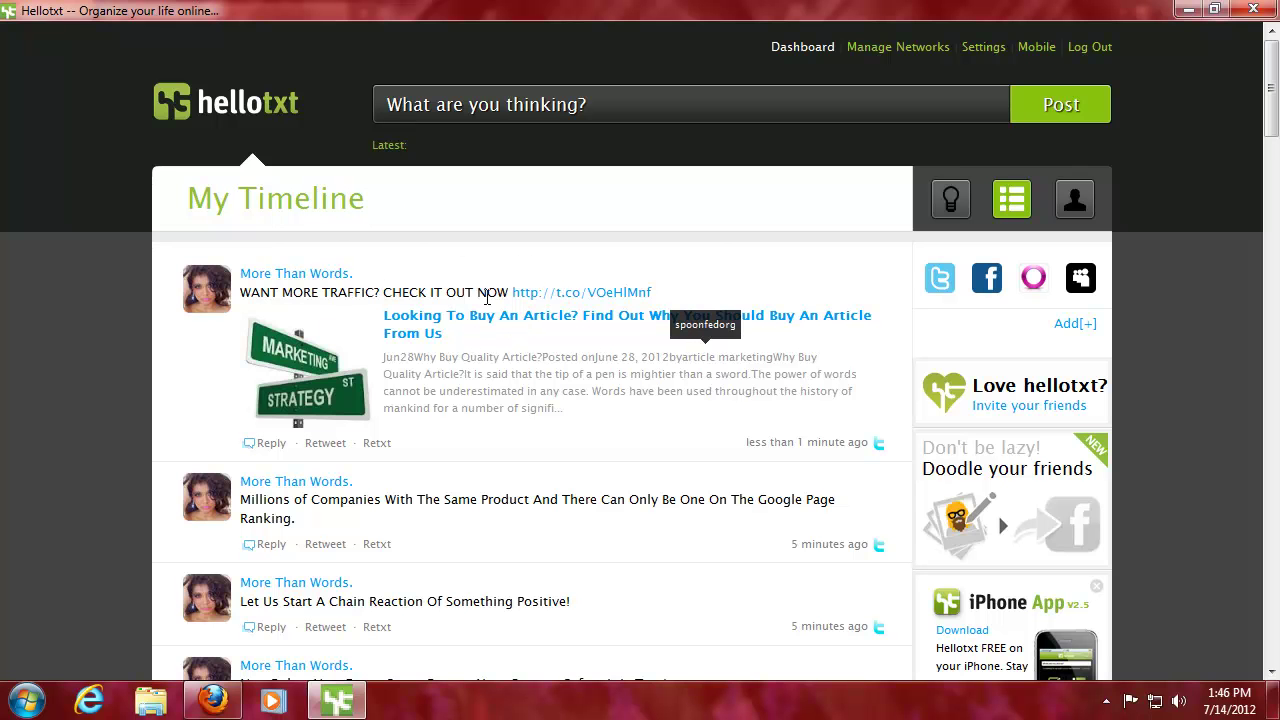
click(1252, 10)
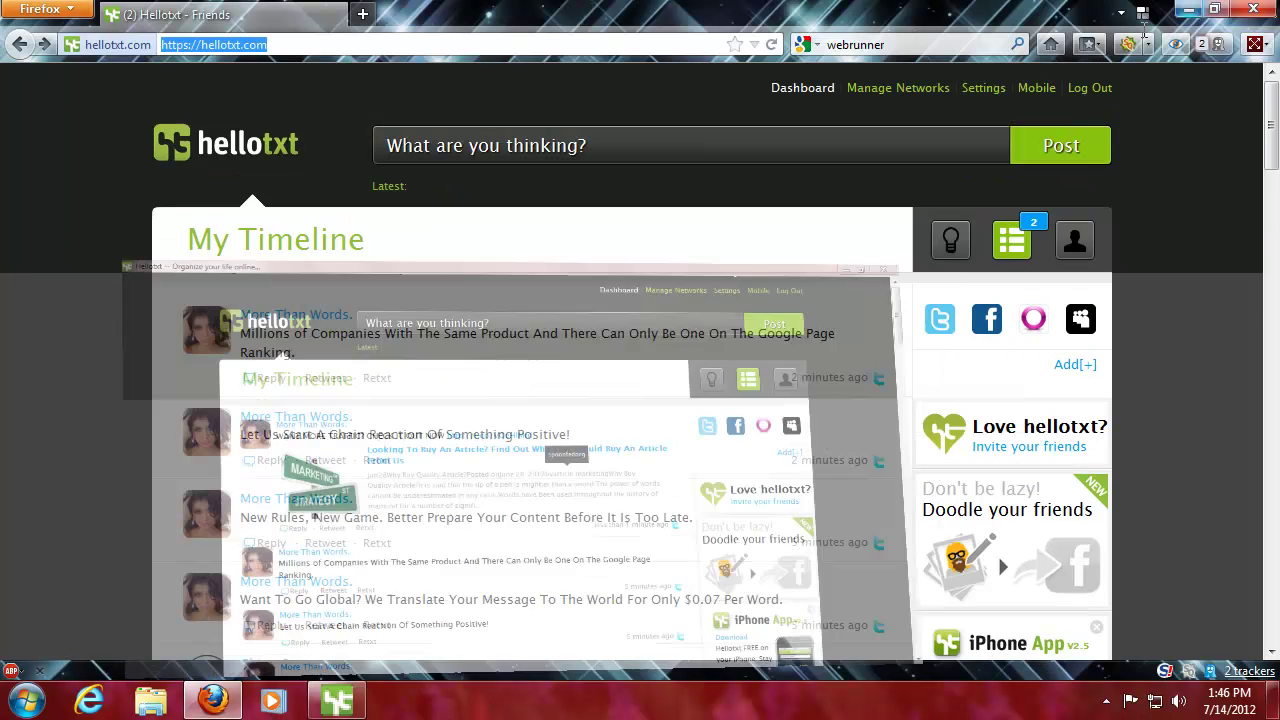
click(1256, 10)
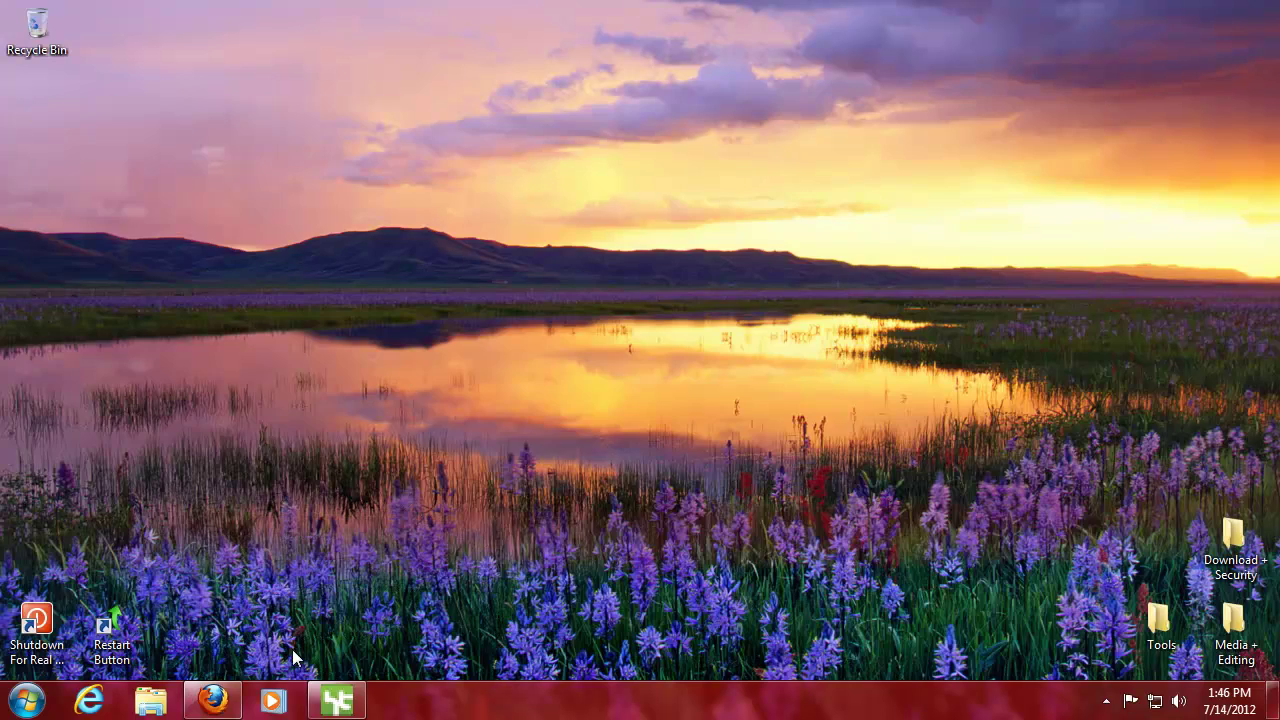
click(342, 702)
click(342, 702)
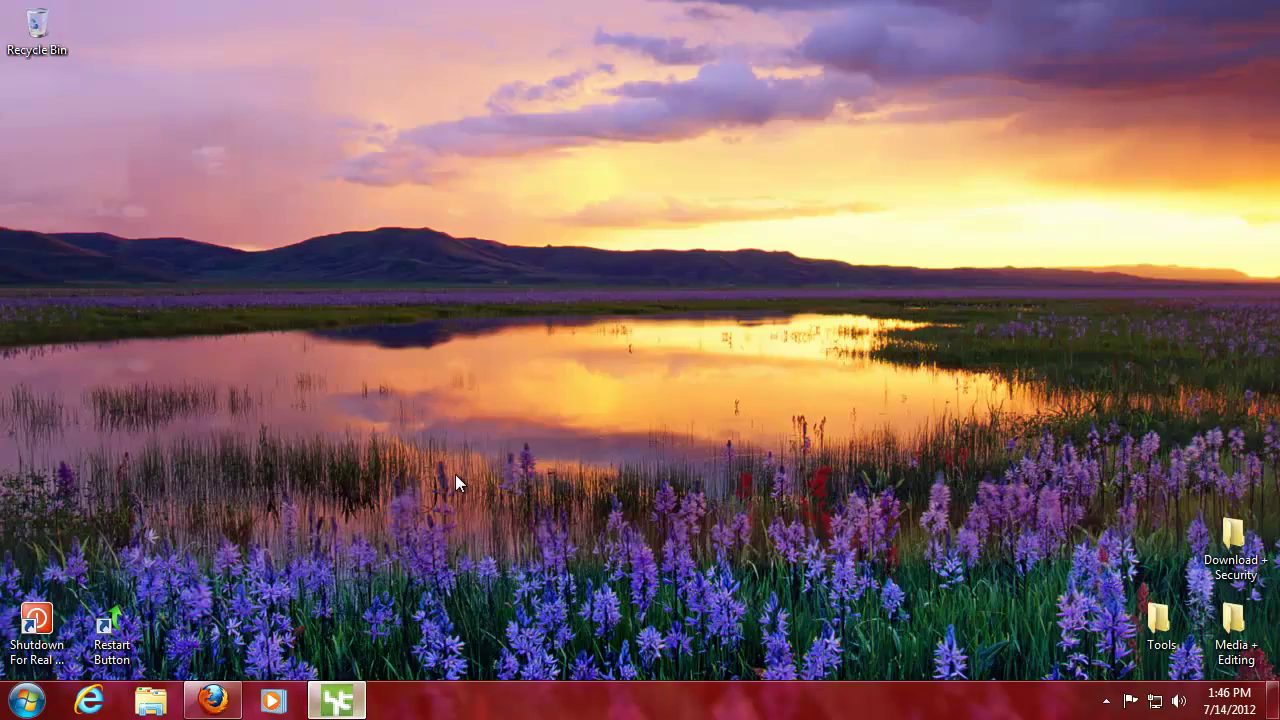